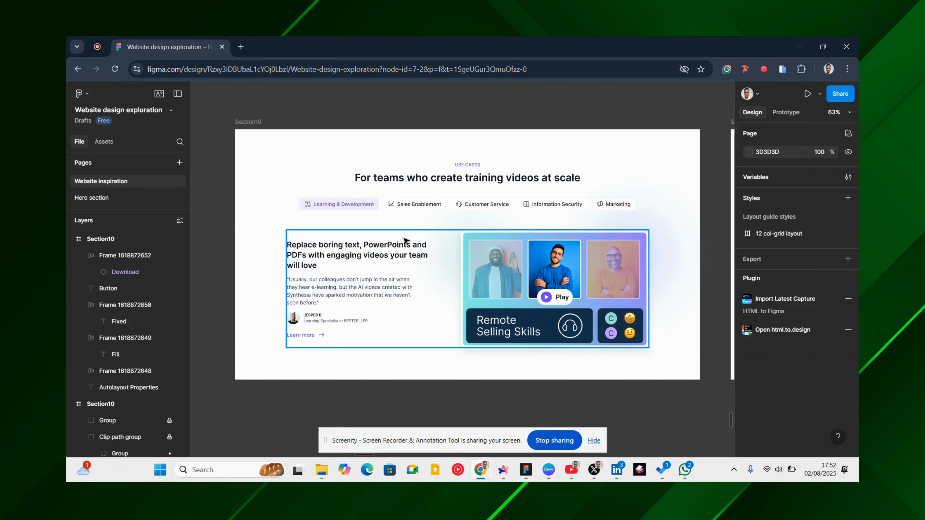
Step: Wrap the Button text and the download icon below the Hug label in an auto layout frame
{"action": "scroll", "coordinate": [406, 240], "scroll_direction": "left", "scroll_amount": 10}
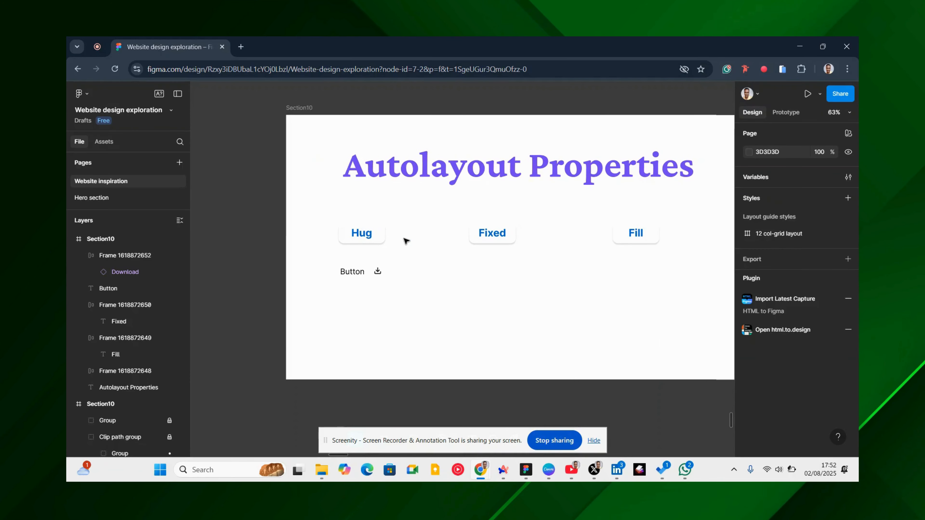
{"action": "scroll", "coordinate": [406, 240], "scroll_direction": "right", "scroll_amount": 1}
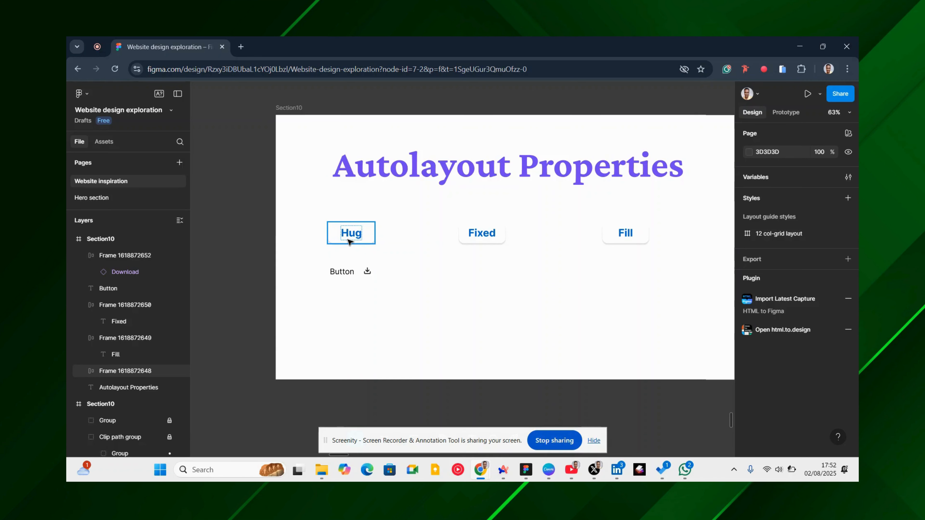
{"action": "scroll", "coordinate": [337, 272], "scroll_direction": "up", "scroll_amount": 10}
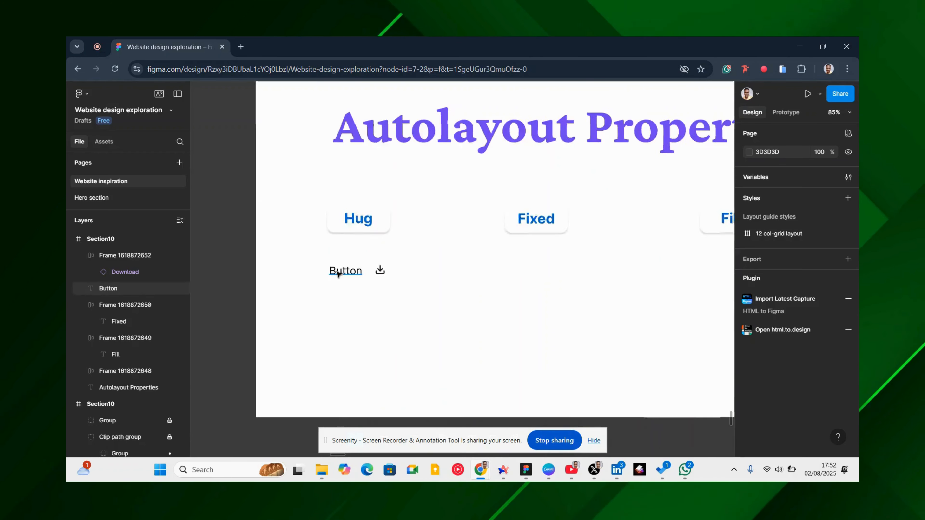
{"action": "left_click", "coordinate": [348, 273]}
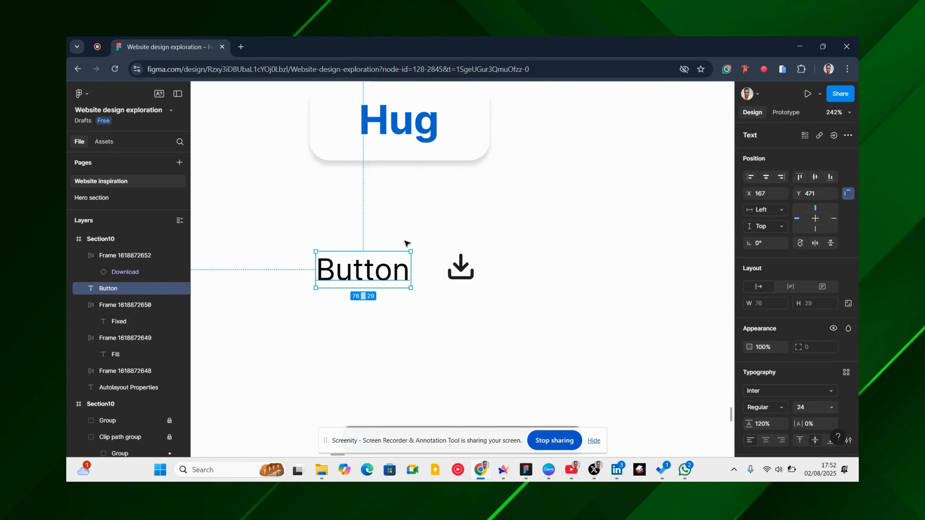
{"action": "left_click", "coordinate": [460, 266], "text": "shift"}
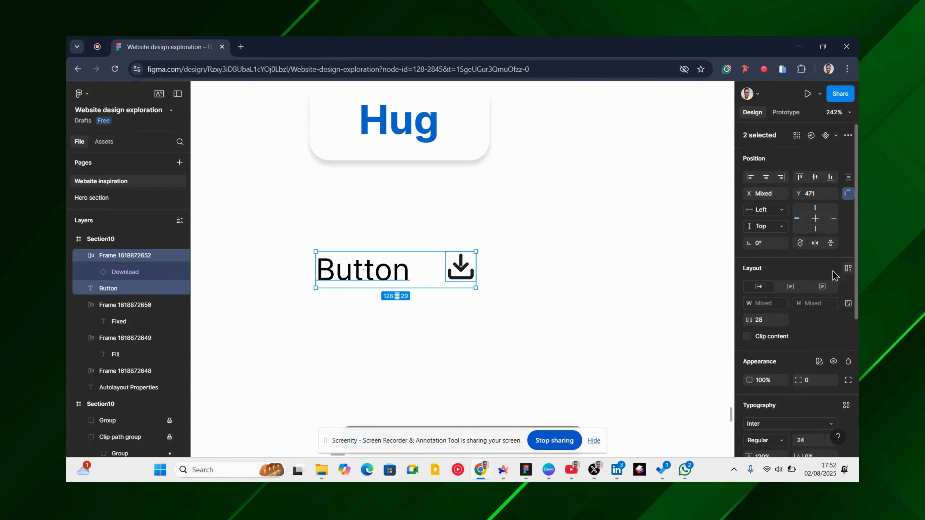
{"action": "key", "text": "shift+a"}
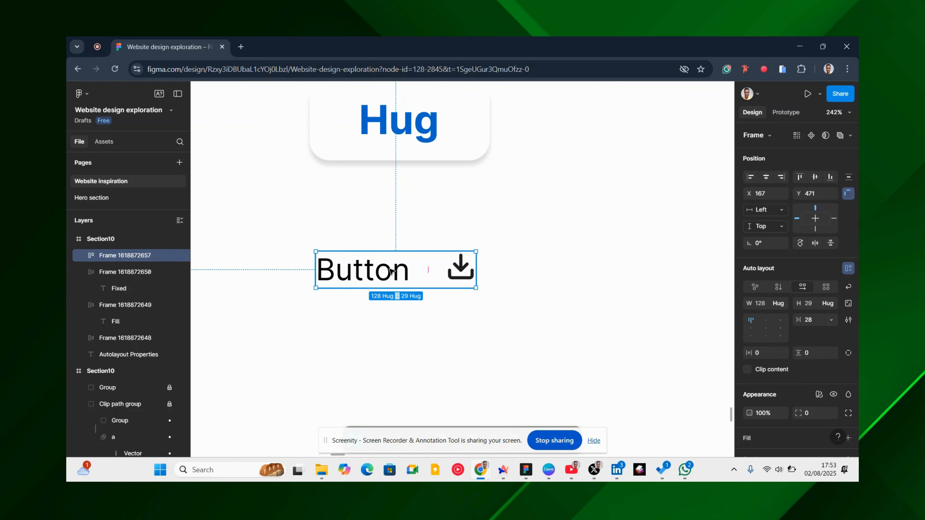
Step: Duplicate the Button text twice inside its auto layout frame and select the whole frame
{"action": "left_click", "coordinate": [363, 276]}
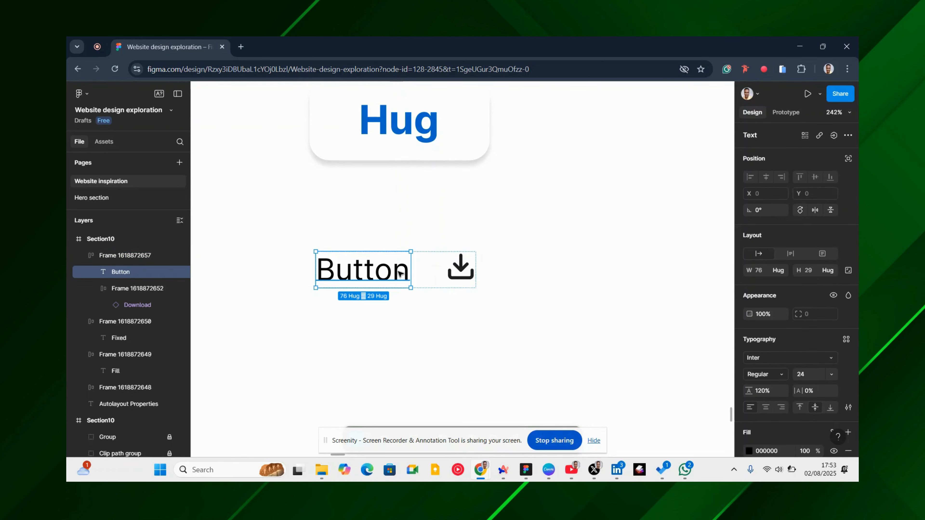
{"action": "key", "text": "ctrl+d"}
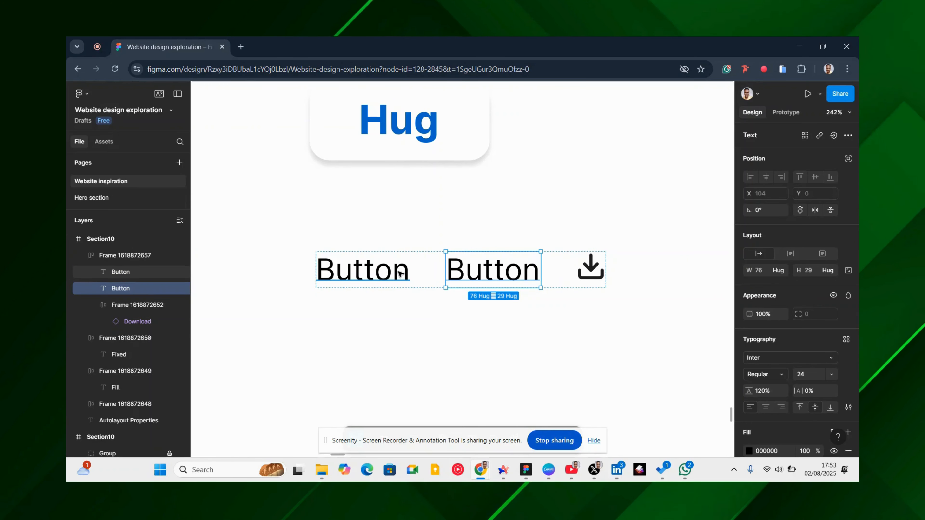
{"action": "key", "text": "ctrl+d"}
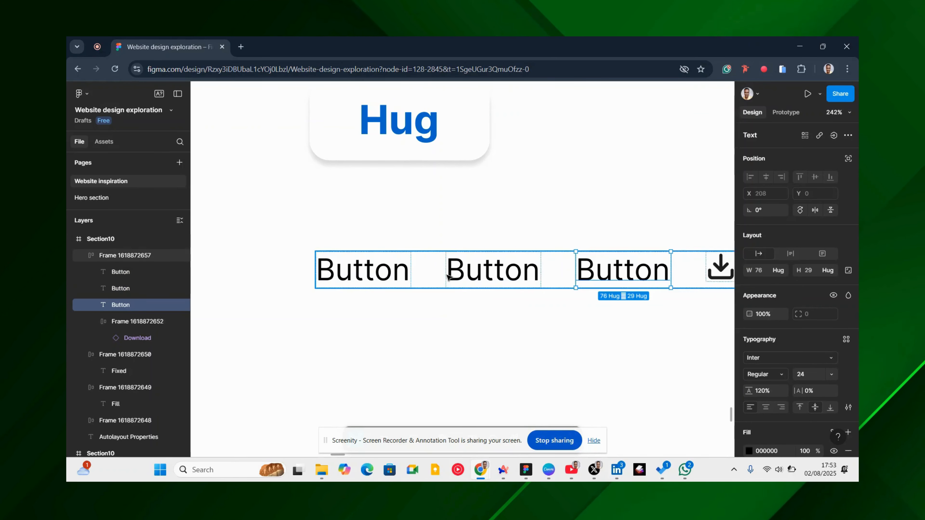
{"action": "left_click", "coordinate": [420, 268]}
{"action": "scroll", "coordinate": [362, 278], "scroll_direction": "down", "scroll_amount": 3}
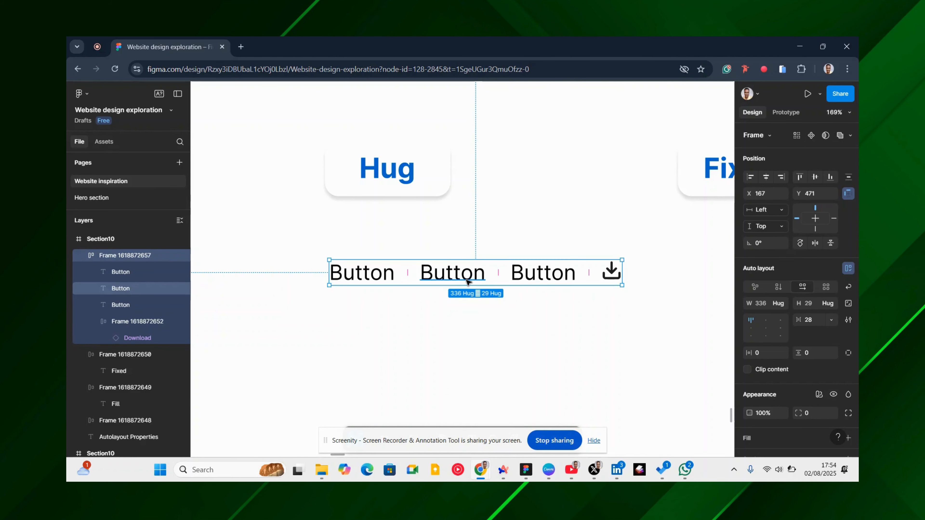
Step: Undo the Button text duplicates and ungroup the auto layout frame around the text and download icon
{"action": "key", "text": "ctrl+z"}
{"action": "key", "text": "ctrl+z"}
{"action": "key", "text": "ctrl+z"}
{"action": "key", "text": "shift+Return"}
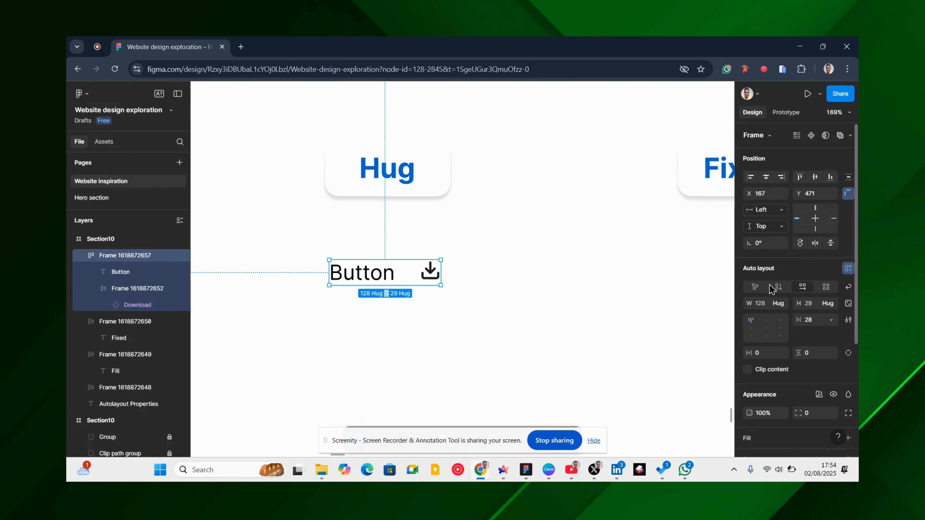
{"action": "key", "text": "ctrl+shift+g"}
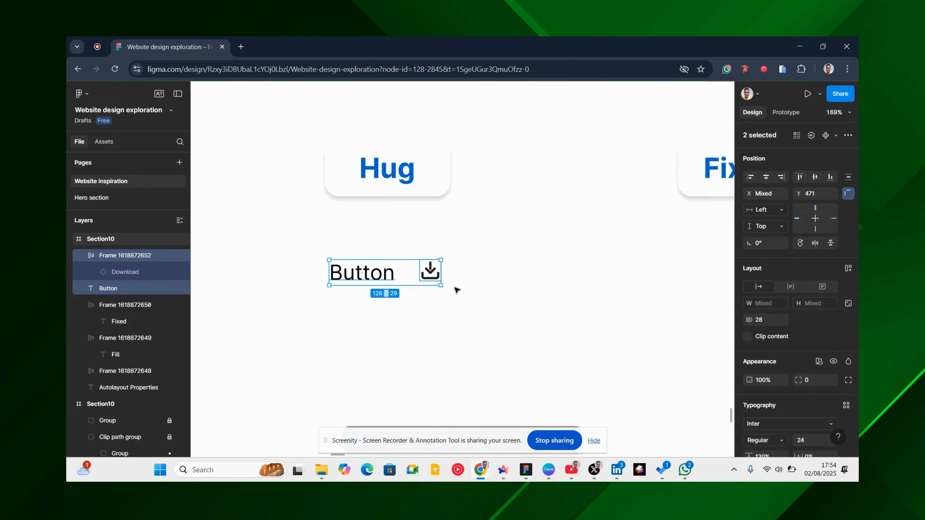
Step: Move the download icon beneath the Button text and wrap both in a vertical auto layout frame
{"action": "left_click", "coordinate": [458, 277]}
{"action": "left_click", "coordinate": [428, 277]}
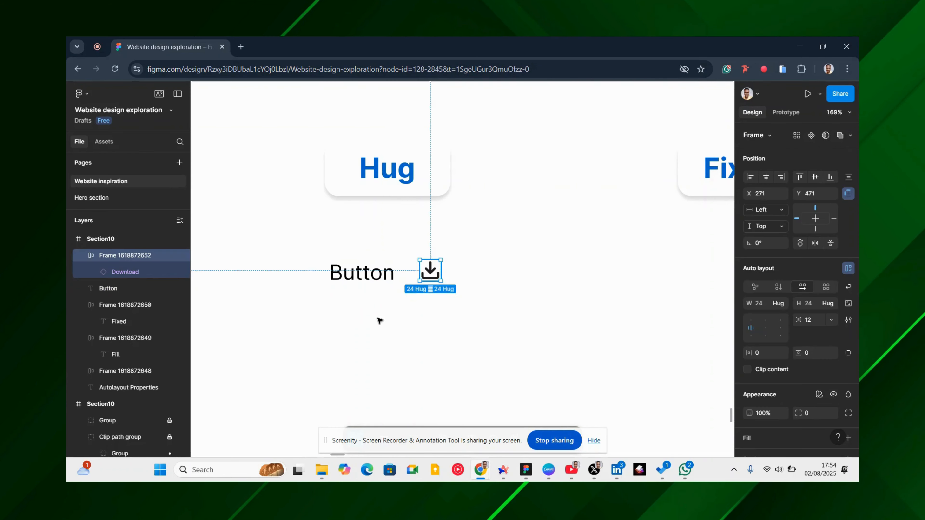
{"action": "left_click_drag", "start_coordinate": [423, 273], "coordinate": [362, 319]}
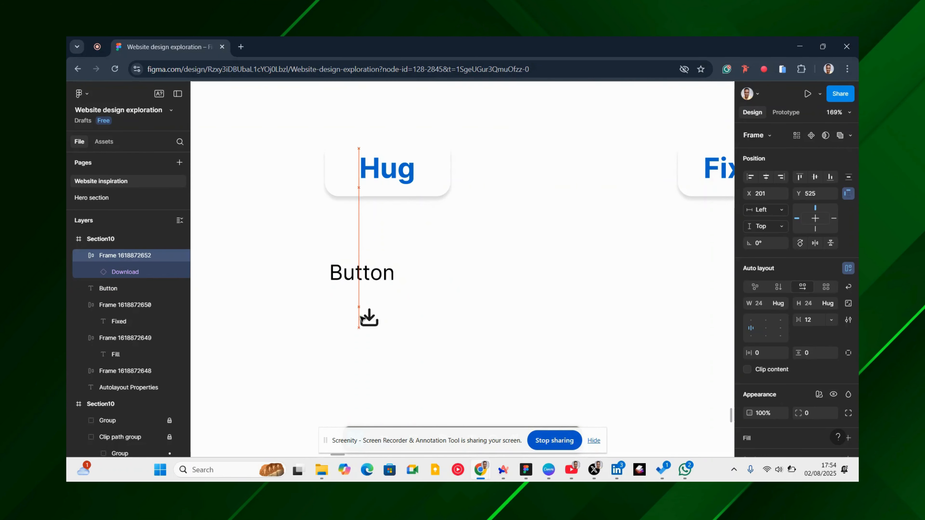
{"action": "left_click", "coordinate": [358, 276], "text": "shift"}
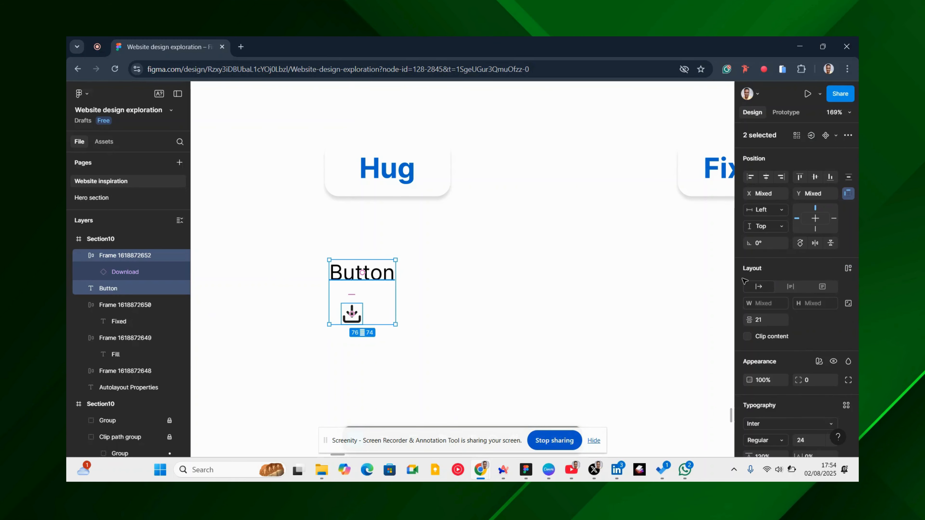
{"action": "key", "text": "shift+a"}
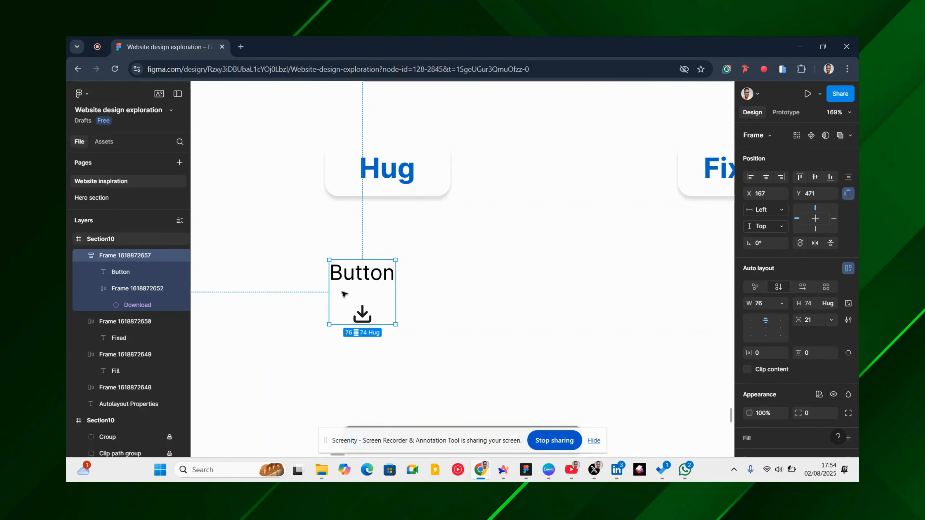
Step: Switch the button frame to a horizontal flow and set its width to hug contents
{"action": "scroll", "coordinate": [345, 293], "scroll_direction": "down", "scroll_amount": 5}
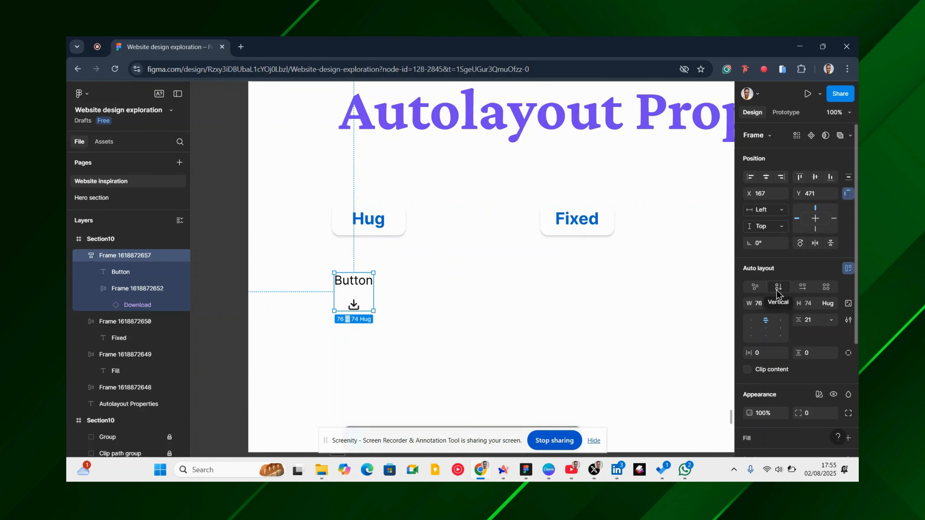
{"action": "left_click", "coordinate": [803, 287]}
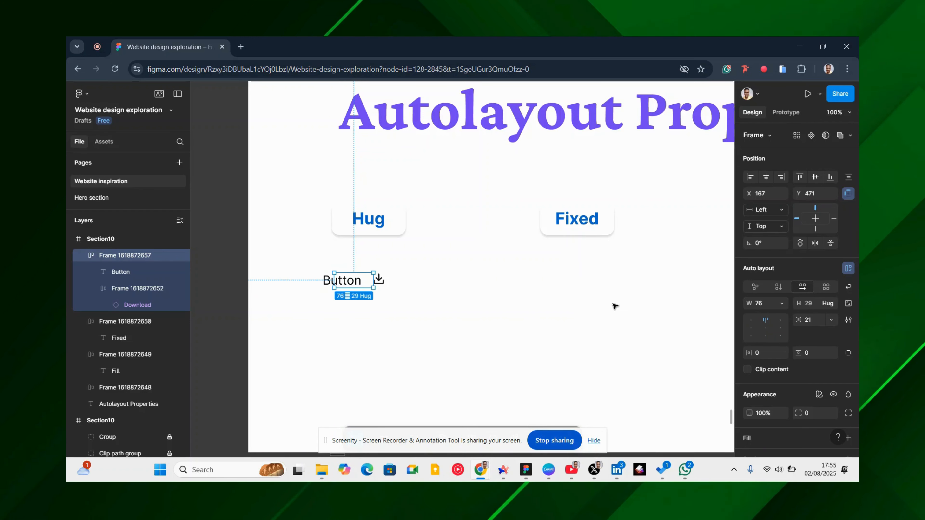
{"action": "left_click", "coordinate": [782, 304]}
{"action": "left_click", "coordinate": [779, 316]}
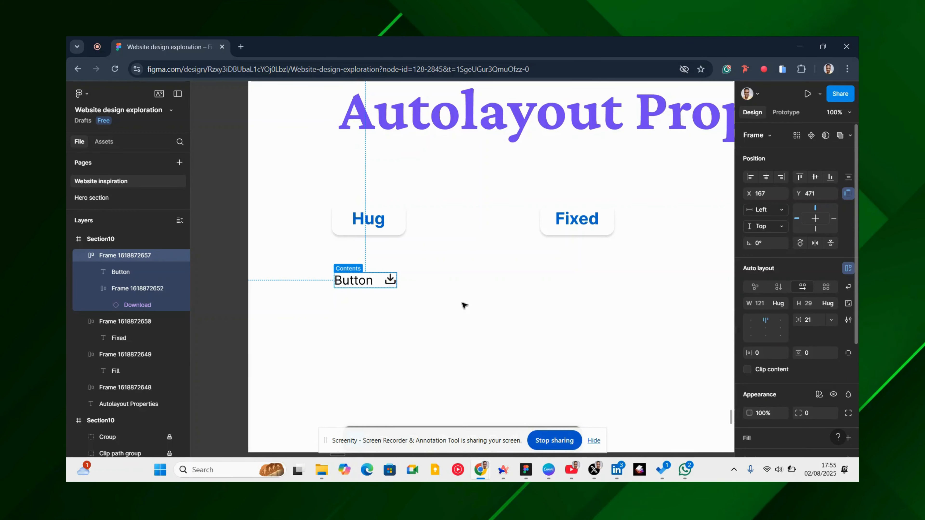
Step: Change the button frame's fill to light green 93FF8B
{"action": "scroll", "coordinate": [335, 261], "scroll_direction": "up", "scroll_amount": 5}
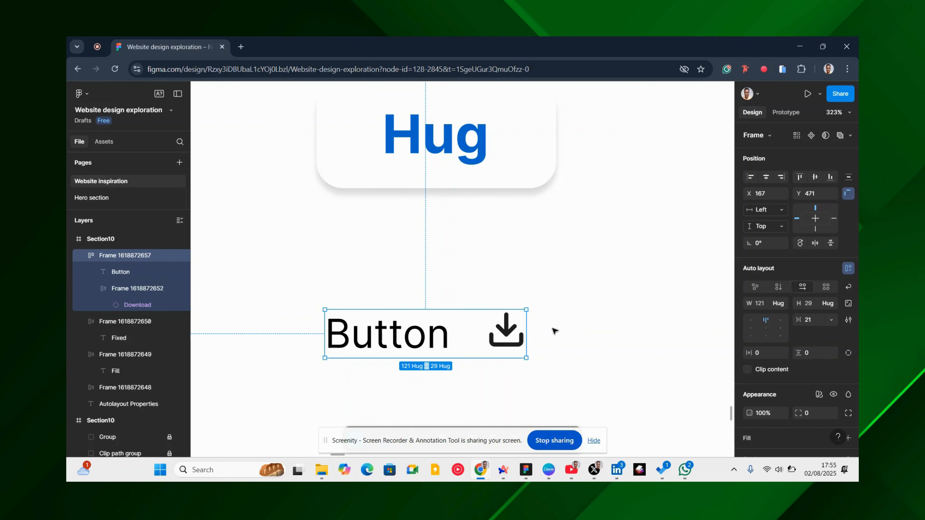
{"action": "scroll", "coordinate": [845, 300], "scroll_direction": "down", "scroll_amount": 4}
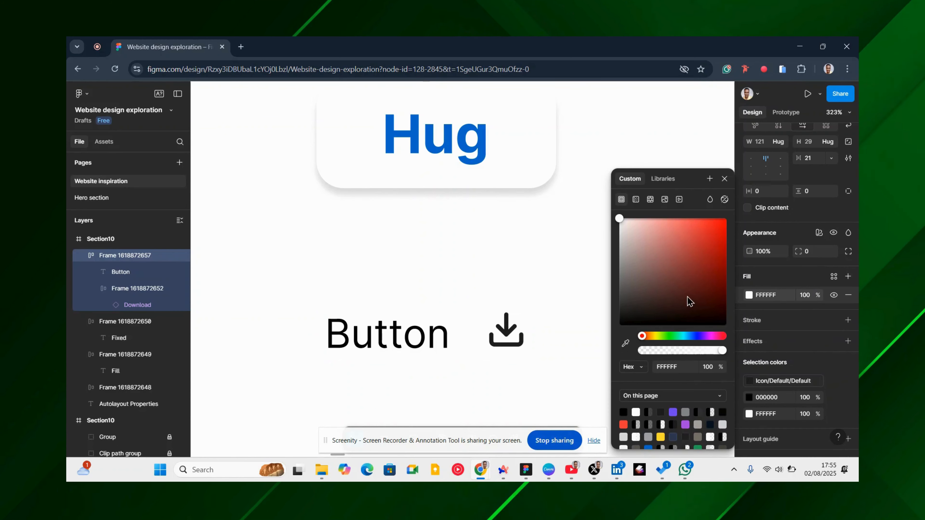
{"action": "left_click", "coordinate": [667, 335]}
{"action": "left_click", "coordinate": [687, 251]}
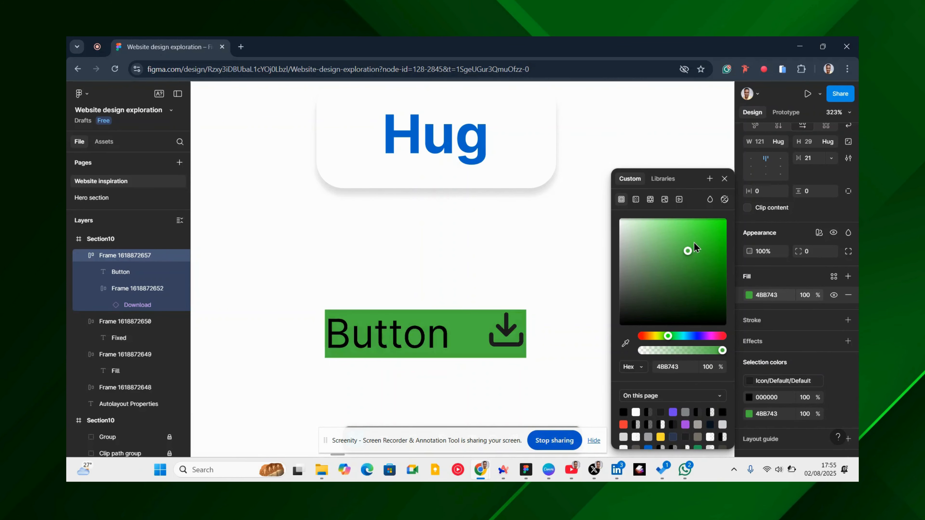
{"action": "left_click_drag", "start_coordinate": [693, 243], "coordinate": [670, 219]}
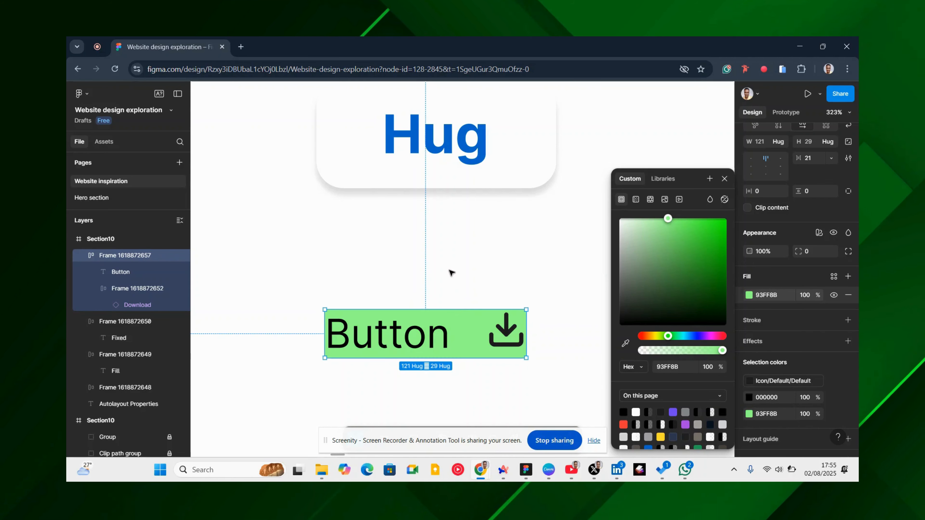
{"action": "key", "text": "Escape"}
Step: Widen the green button frame to about 179, and reset its width to hug contents
{"action": "scroll", "coordinate": [461, 323], "scroll_direction": "down", "scroll_amount": 3}
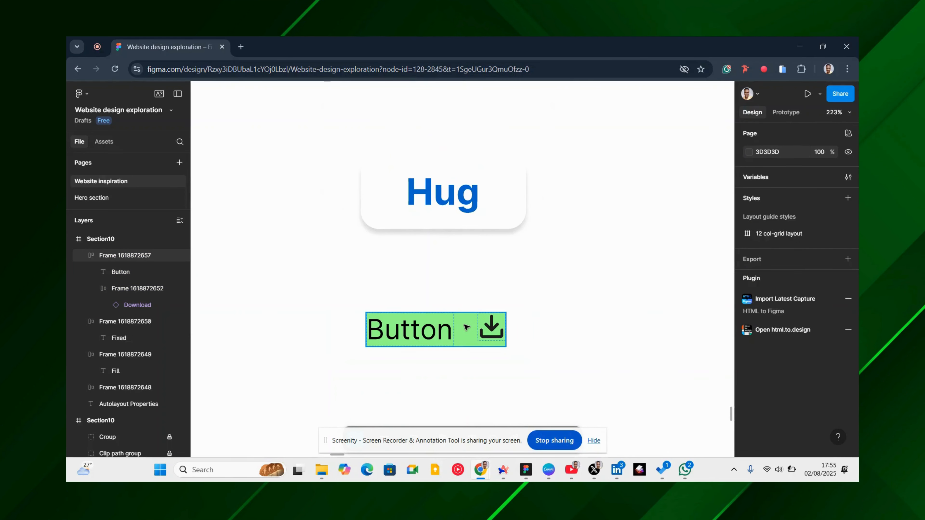
{"action": "left_click", "coordinate": [473, 342]}
{"action": "scroll", "coordinate": [451, 338], "scroll_direction": "up", "scroll_amount": 5}
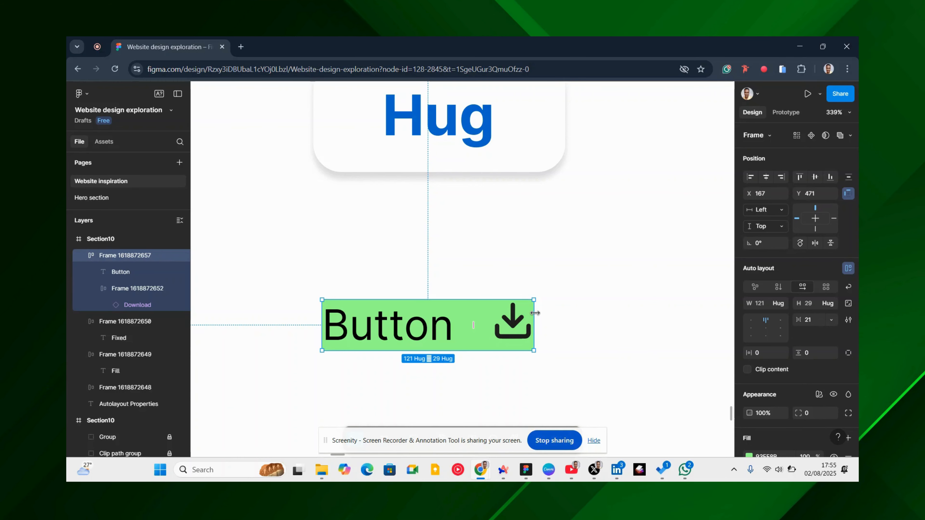
{"action": "left_click_drag", "start_coordinate": [534, 310], "coordinate": [636, 327]}
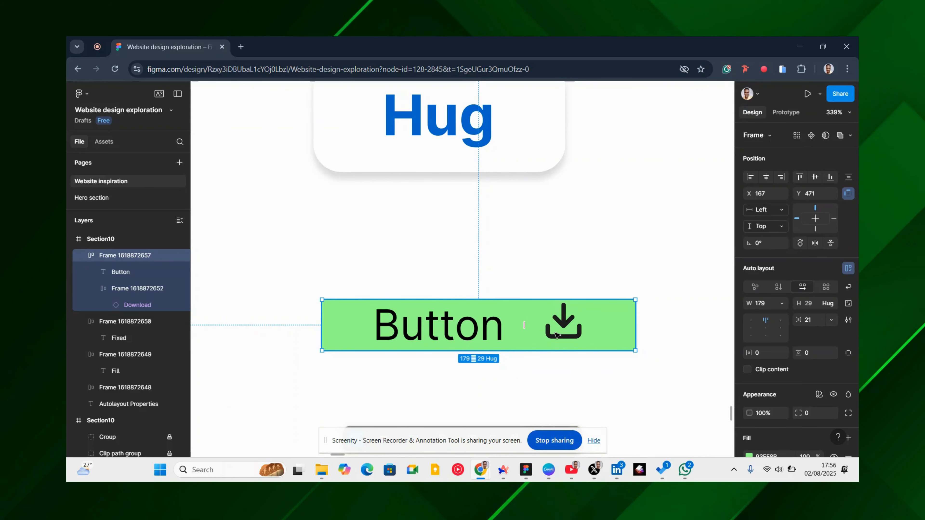
{"action": "double_click", "coordinate": [635, 317]}
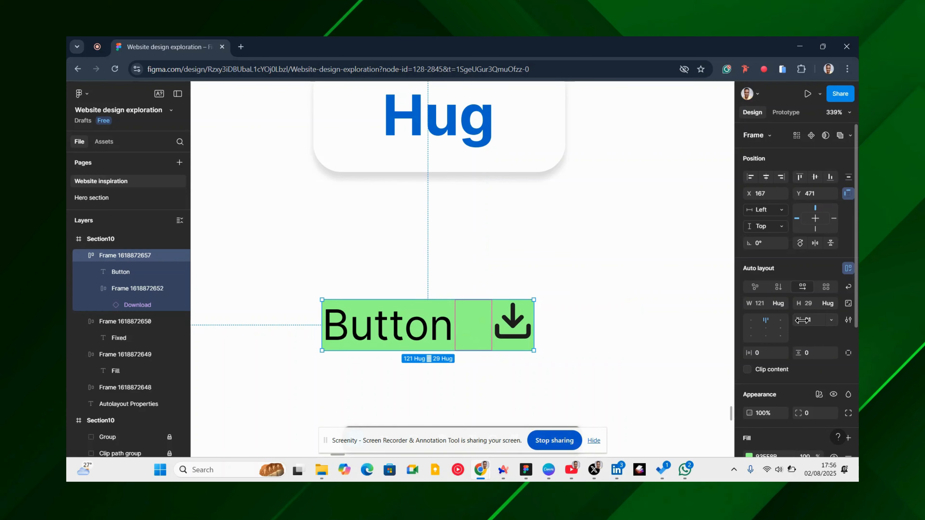
Step: Set the button frame's horizontal gap to 64 and its horizontal padding to 12
{"action": "left_click_drag", "start_coordinate": [799, 319], "coordinate": [819, 320]}
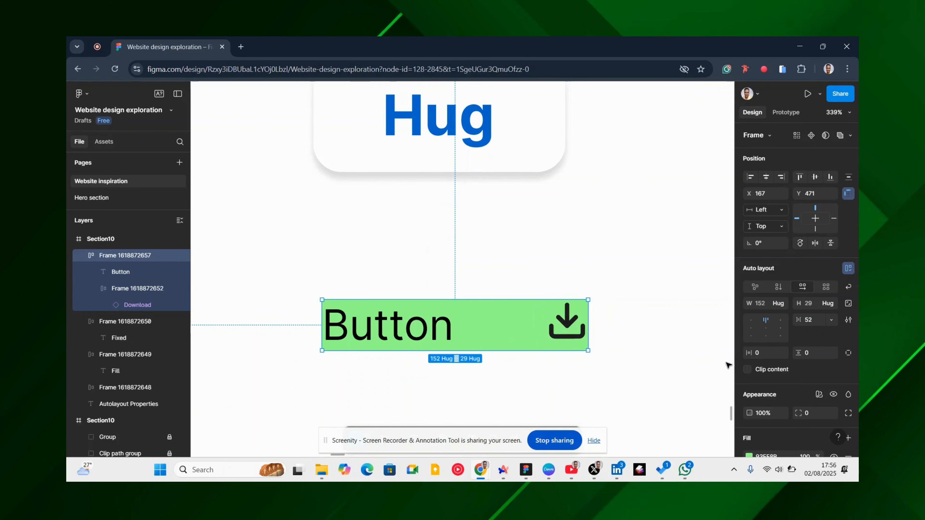
{"action": "left_click_drag", "start_coordinate": [754, 353], "coordinate": [764, 356]}
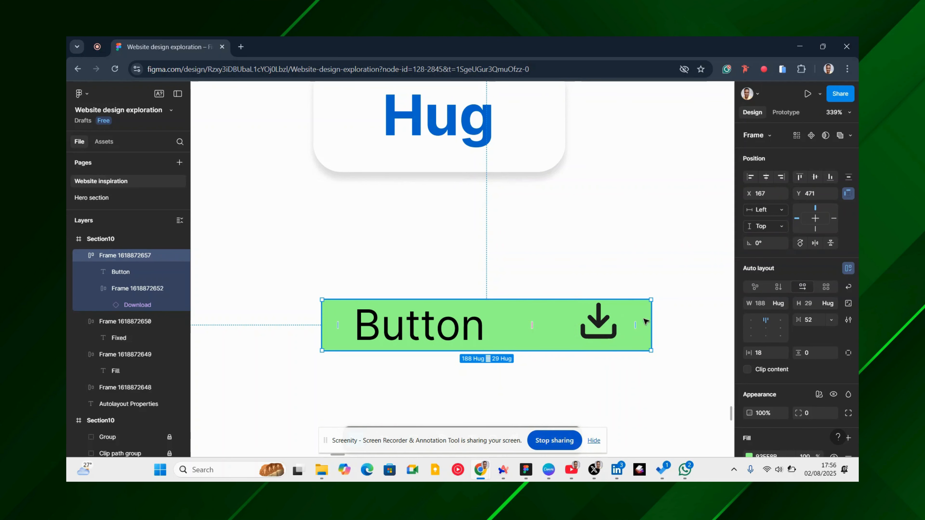
{"action": "left_click_drag", "start_coordinate": [806, 319], "coordinate": [813, 319]}
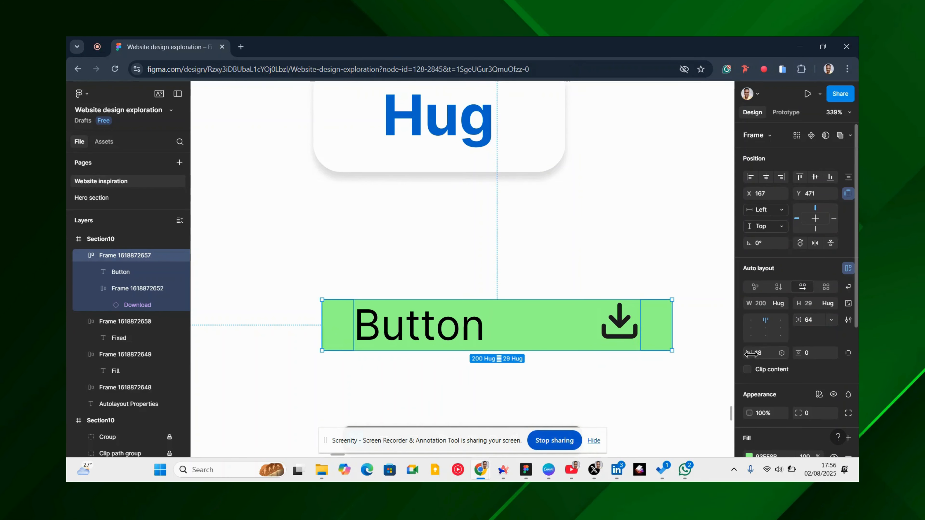
{"action": "left_click_drag", "start_coordinate": [762, 354], "coordinate": [750, 354]}
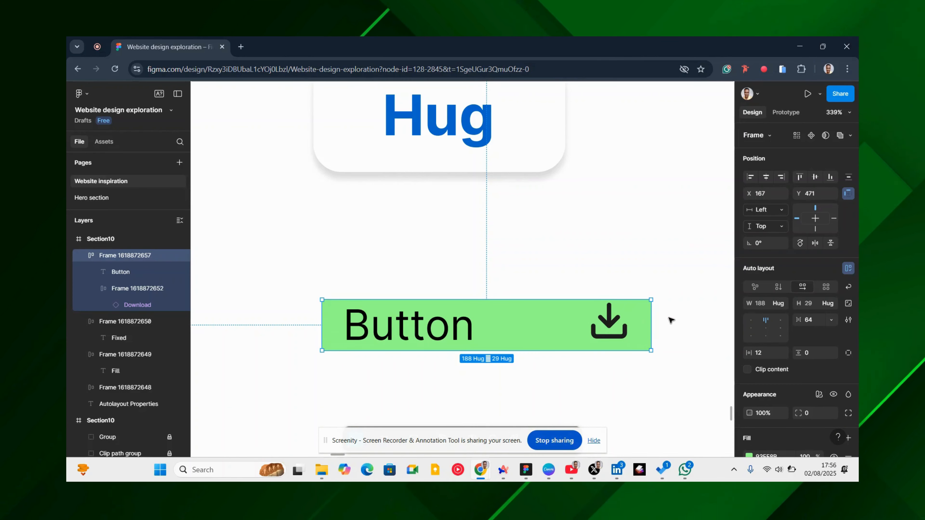
Step: Move the green button frame from below the Hug label to below the Fixed label, at about X 545
{"action": "scroll", "coordinate": [421, 289], "scroll_direction": "down", "scroll_amount": 3}
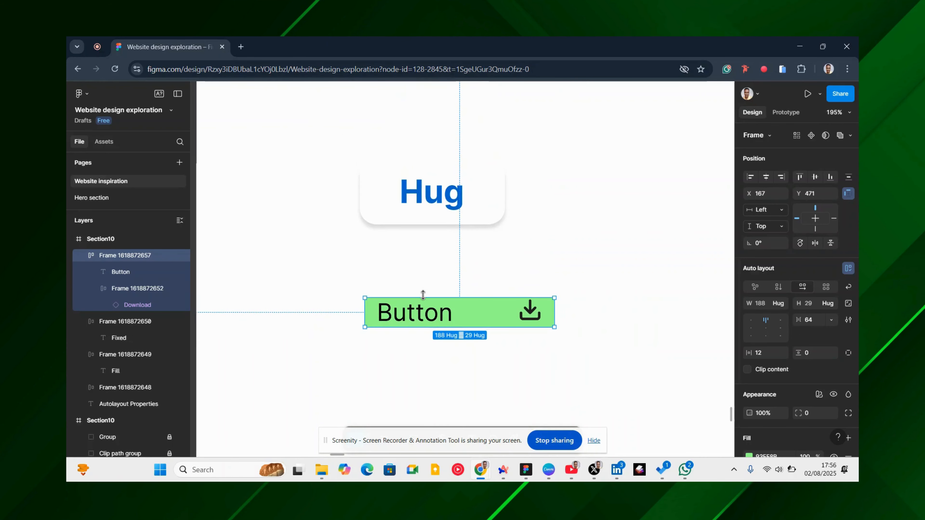
{"action": "scroll", "coordinate": [422, 294], "scroll_direction": "down", "scroll_amount": 3}
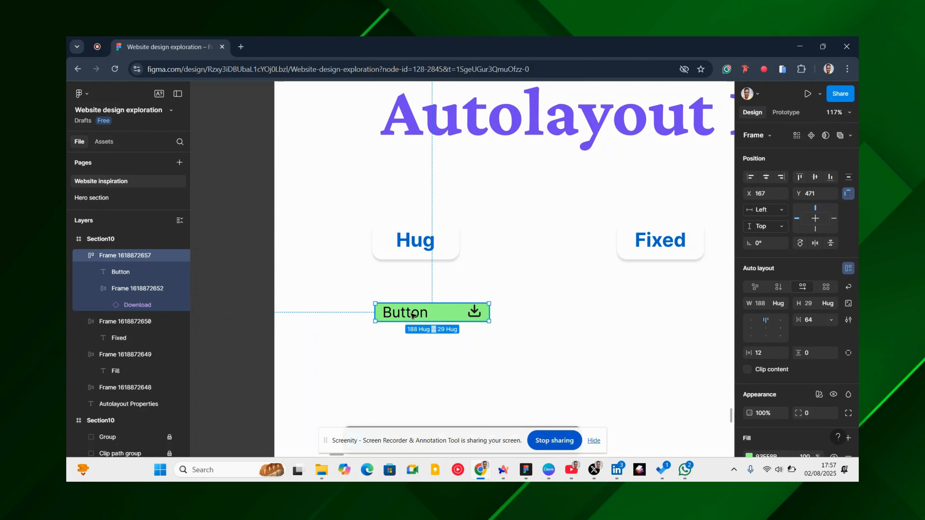
{"action": "scroll", "coordinate": [511, 286], "scroll_direction": "right", "scroll_amount": 5}
{"action": "left_click_drag", "start_coordinate": [311, 314], "coordinate": [502, 325]}
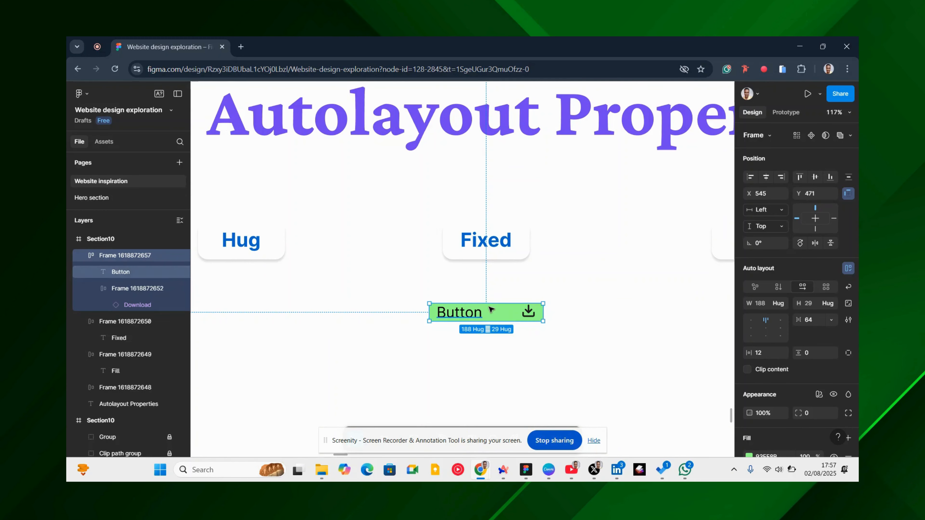
{"action": "scroll", "coordinate": [491, 310], "scroll_direction": "up", "scroll_amount": 5}
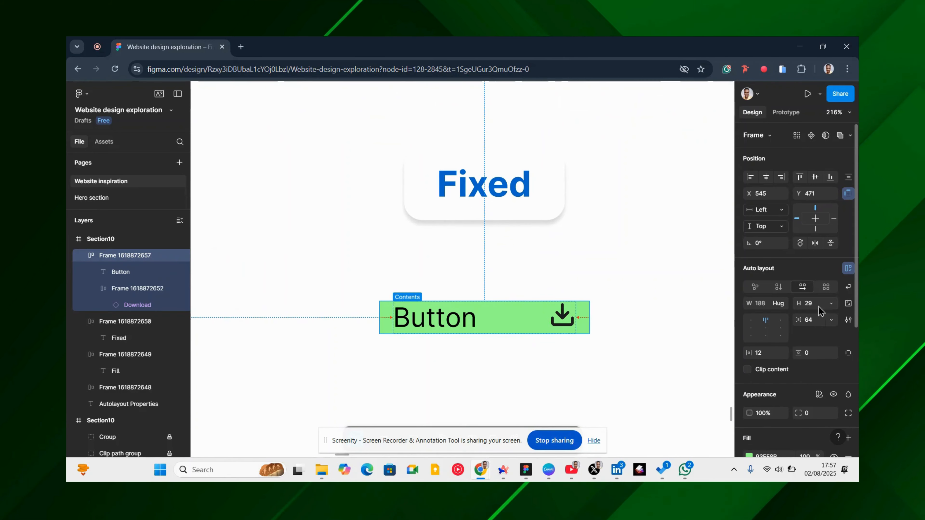
Step: Set the green button frame's width to Fixed at 188 and duplicate the Button text inside it
{"action": "left_click", "coordinate": [781, 304]}
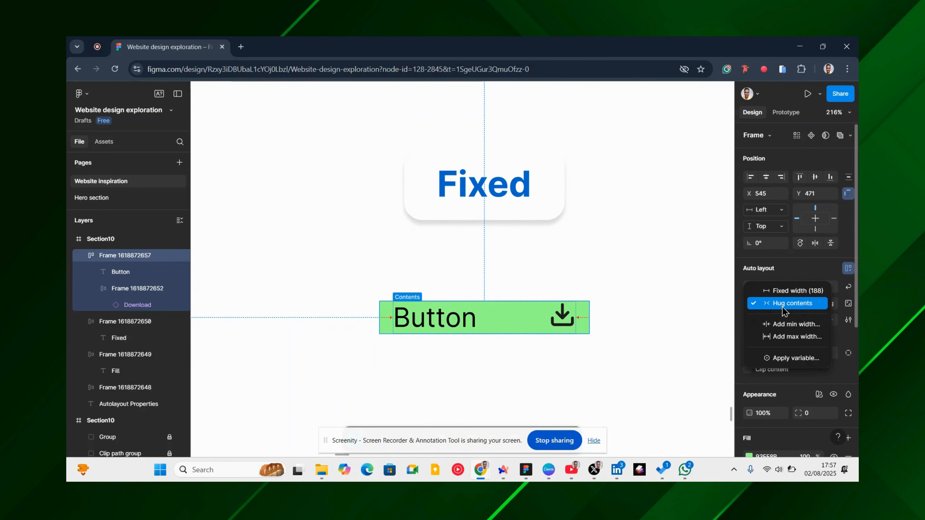
{"action": "left_click", "coordinate": [786, 291]}
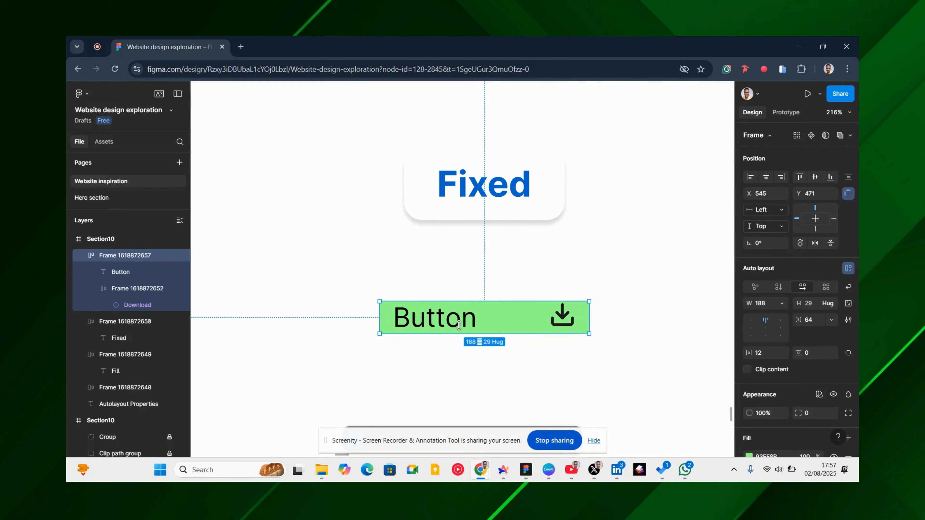
{"action": "left_click", "coordinate": [449, 318]}
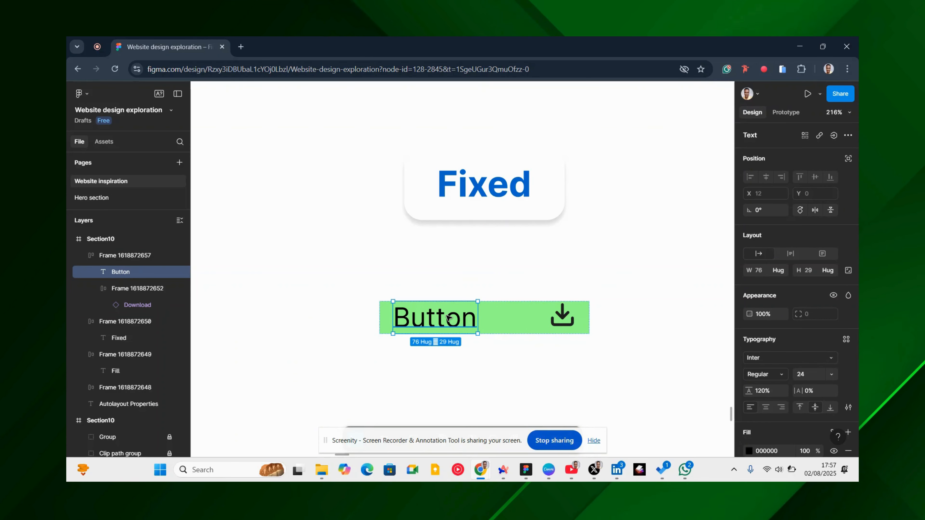
{"action": "left_click_drag", "start_coordinate": [449, 317], "coordinate": [494, 321]}
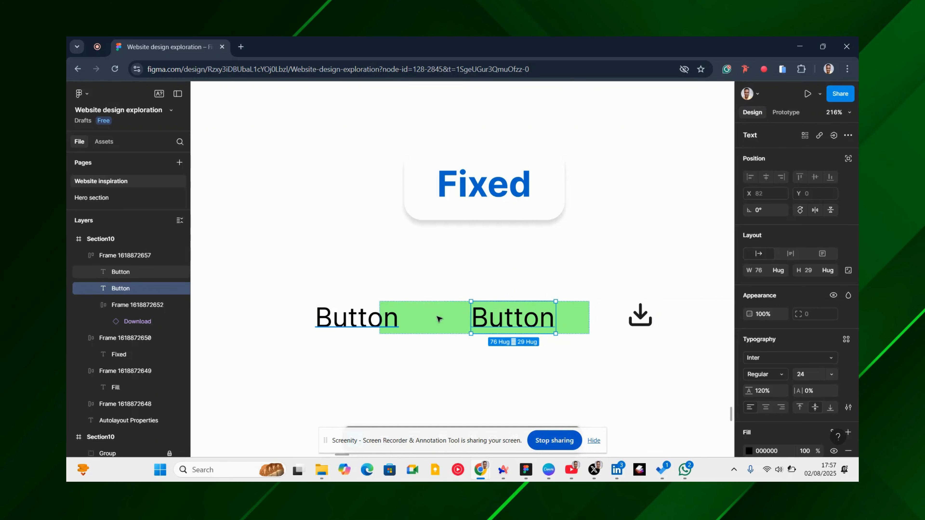
Step: Set the green button frame's horizontal gap to 75 and its horizontal padding to 11
{"action": "scroll", "coordinate": [809, 368], "scroll_direction": "down", "scroll_amount": 3}
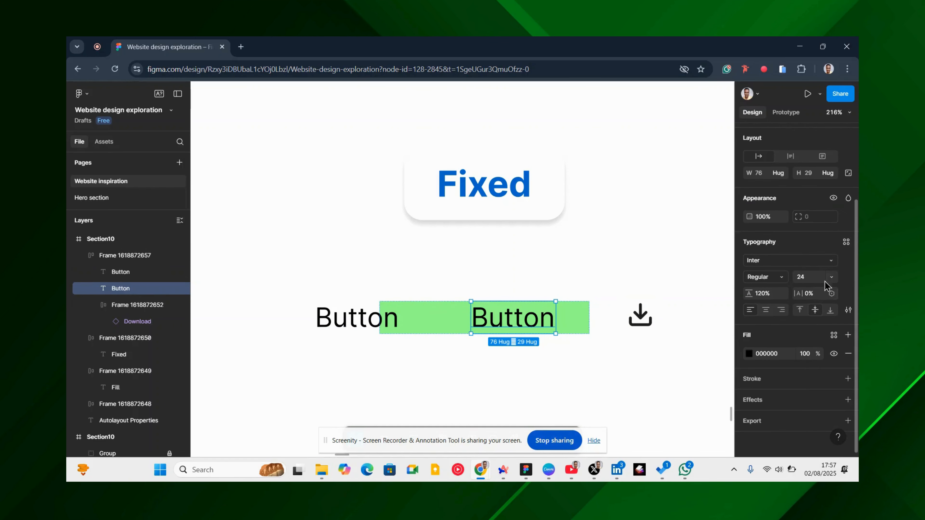
{"action": "left_click", "coordinate": [564, 315]}
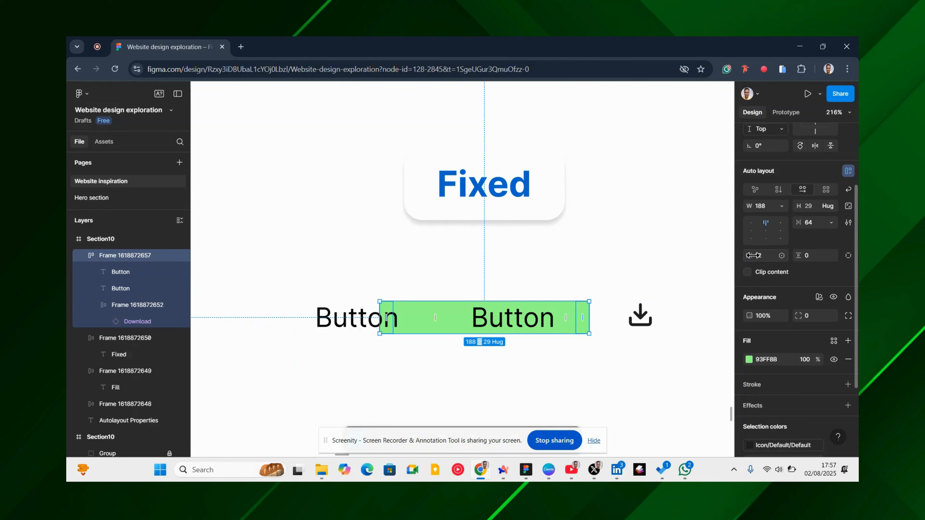
{"action": "mouse_move", "coordinate": [797, 222]}
{"action": "left_mouse_down"}
{"action": "mouse_move", "coordinate": [817, 226]}
{"action": "mouse_move", "coordinate": [808, 228]}
{"action": "left_mouse_up"}
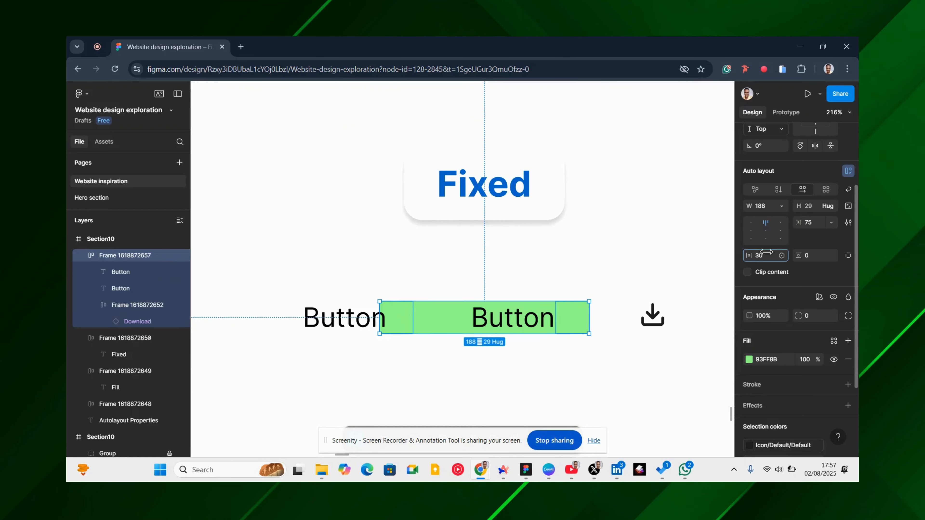
{"action": "left_click_drag", "start_coordinate": [766, 252], "coordinate": [747, 258]}
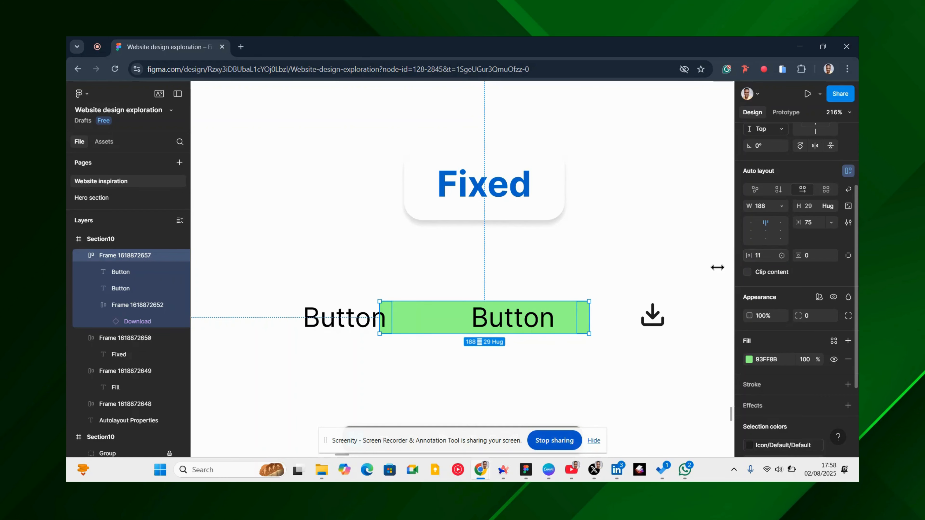
Step: Widen the green button frame to about 246, stretch its height to about 41, and reset the height to hug contents
{"action": "left_click_drag", "start_coordinate": [604, 314], "coordinate": [669, 315]}
{"action": "left_click_drag", "start_coordinate": [558, 334], "coordinate": [560, 349]}
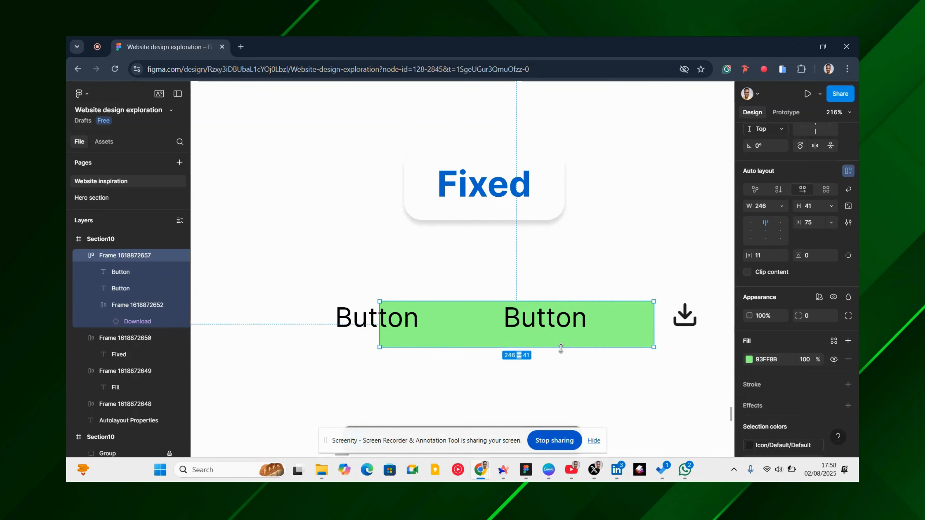
{"action": "double_click", "coordinate": [556, 348]}
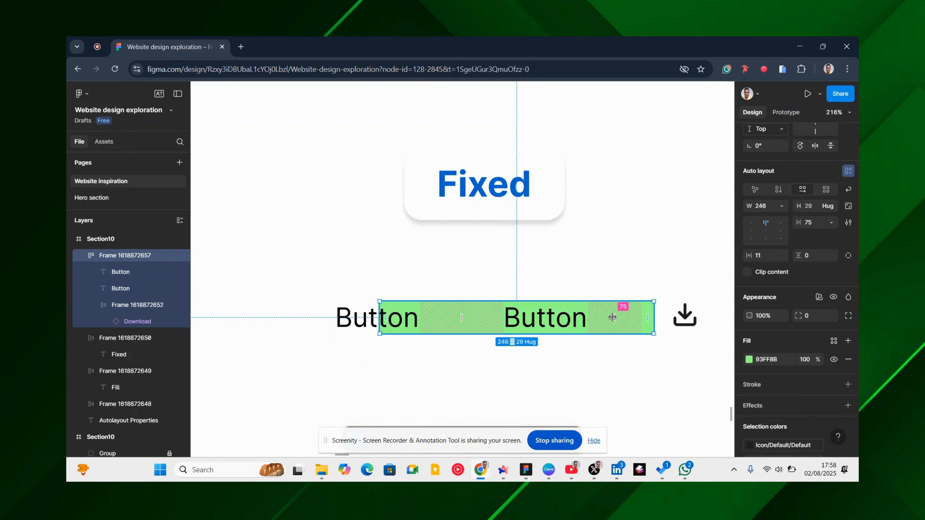
Step: Set the green button frame's horizontal gap to Auto and extend its height to about 83
{"action": "left_click", "coordinate": [831, 223]}
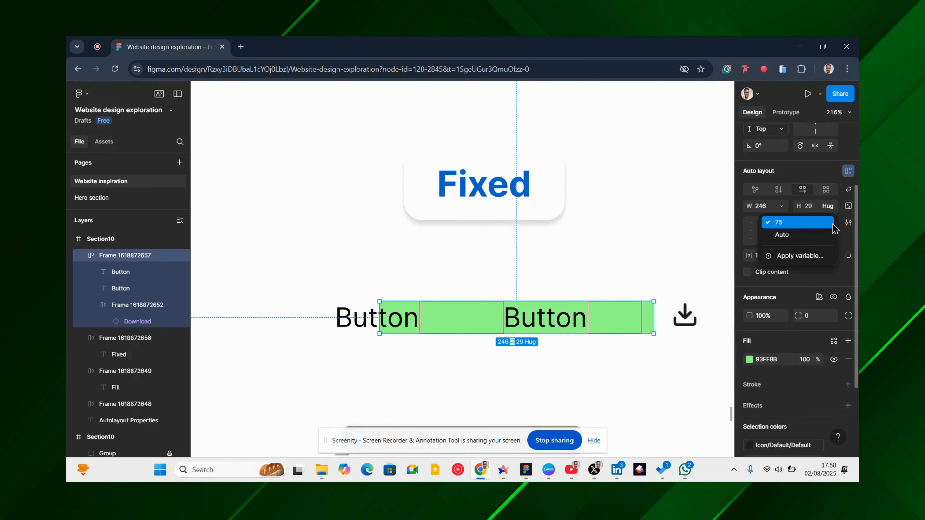
{"action": "left_click", "coordinate": [788, 236]}
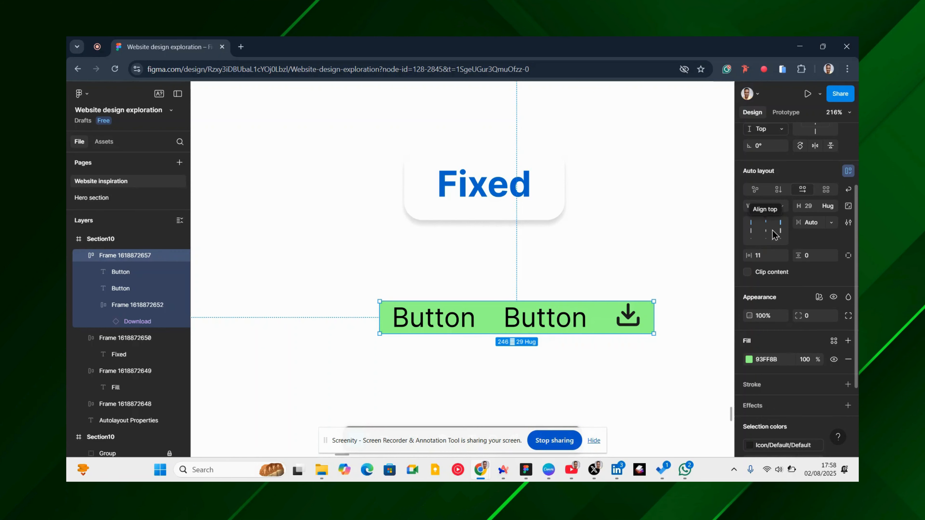
{"action": "left_click_drag", "start_coordinate": [580, 331], "coordinate": [584, 393]}
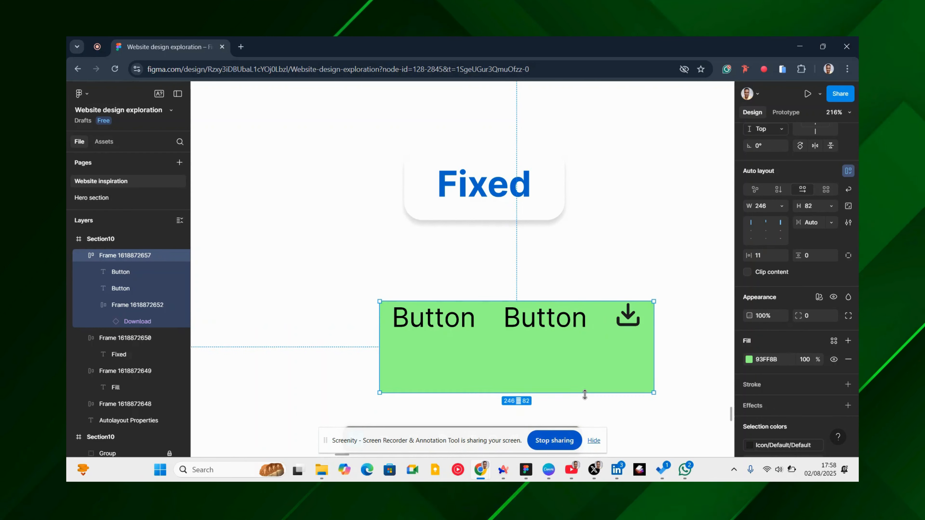
Step: Try centre and bottom alignment for the green button frame's contents, and return them to top alignment
{"action": "left_click", "coordinate": [766, 231]}
{"action": "left_click", "coordinate": [765, 240]}
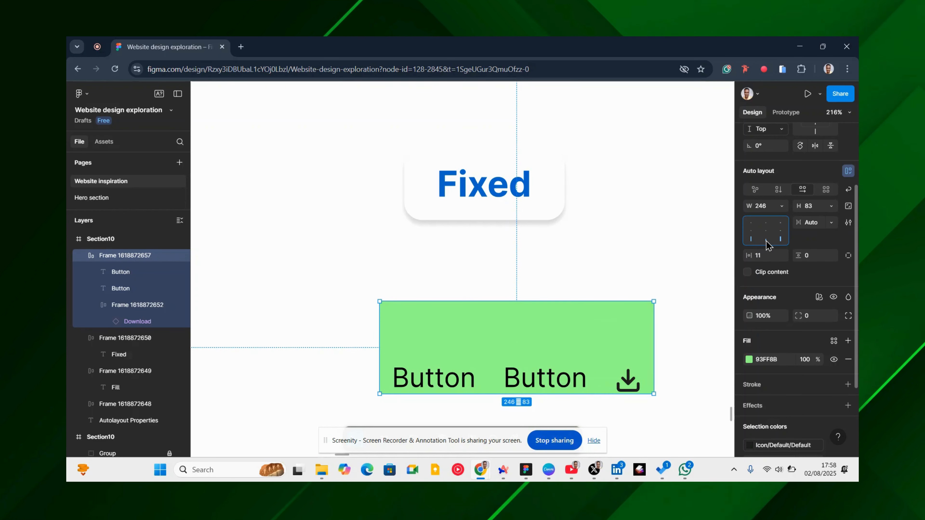
{"action": "left_click", "coordinate": [765, 224]}
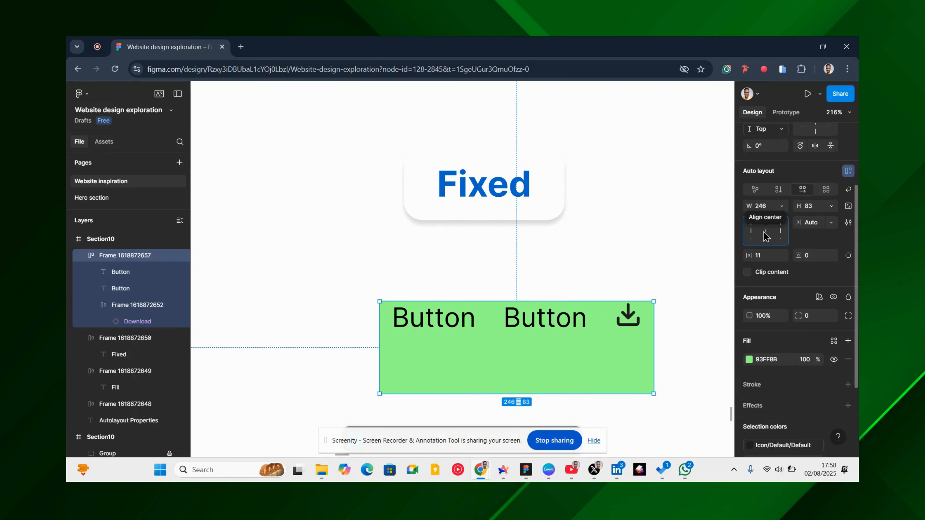
Step: Move the green button frame below the Fill label, at about X 961, Y 457, and centre its contents vertically
{"action": "scroll", "coordinate": [521, 254], "scroll_direction": "down", "scroll_amount": 5}
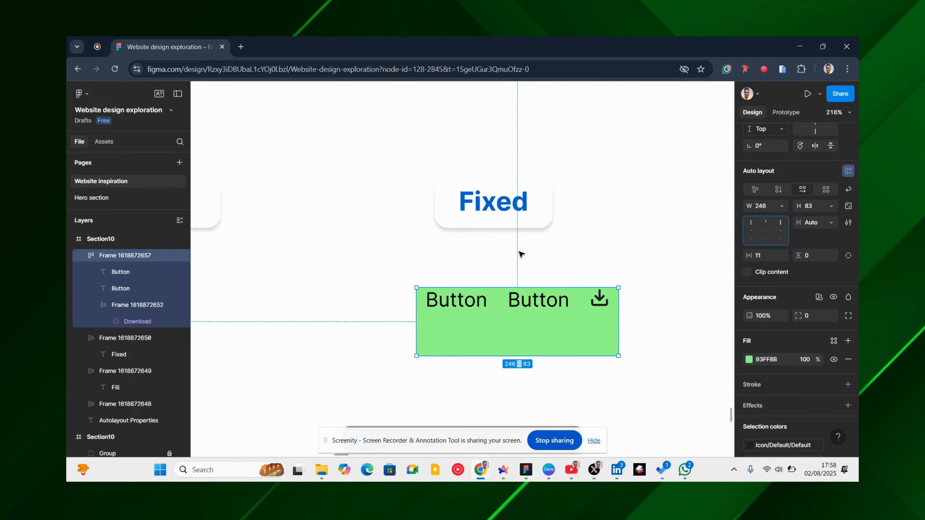
{"action": "scroll", "coordinate": [521, 254], "scroll_direction": "up", "scroll_amount": 5}
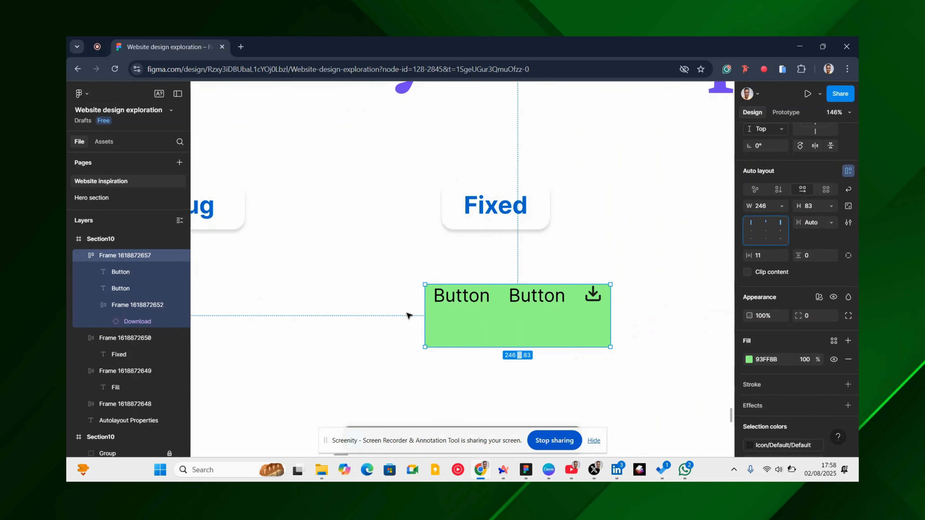
{"action": "scroll", "coordinate": [438, 299], "scroll_direction": "down", "scroll_amount": 2}
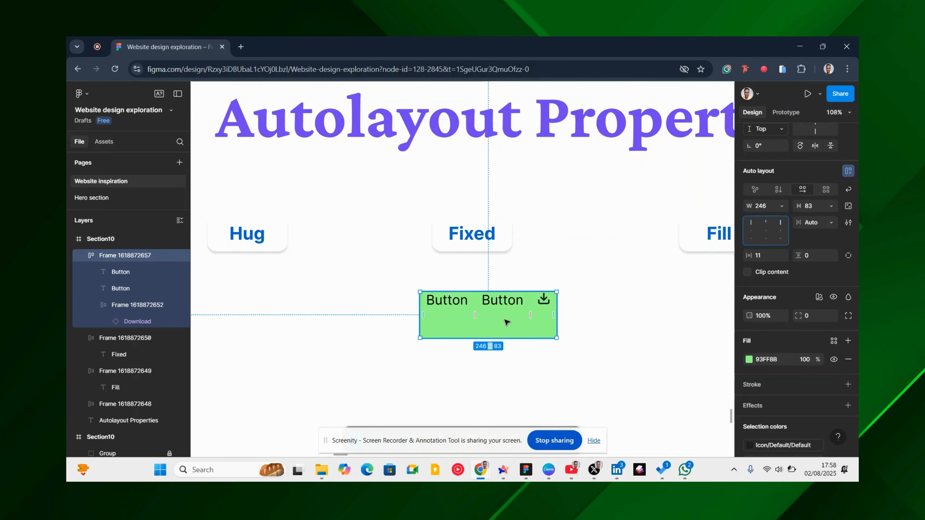
{"action": "left_click_drag", "start_coordinate": [505, 320], "coordinate": [530, 312]}
{"action": "scroll", "coordinate": [530, 312], "scroll_direction": "up", "scroll_amount": 3}
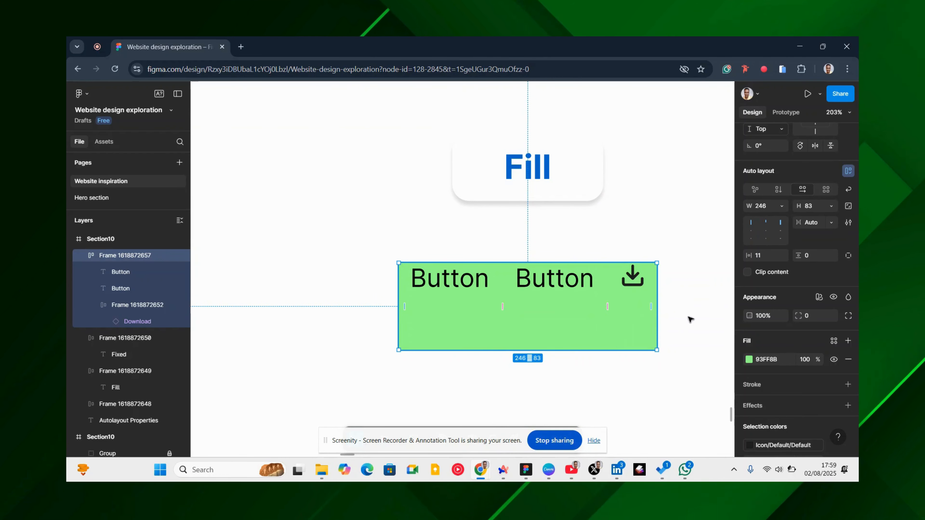
{"action": "key", "text": "alt+v"}
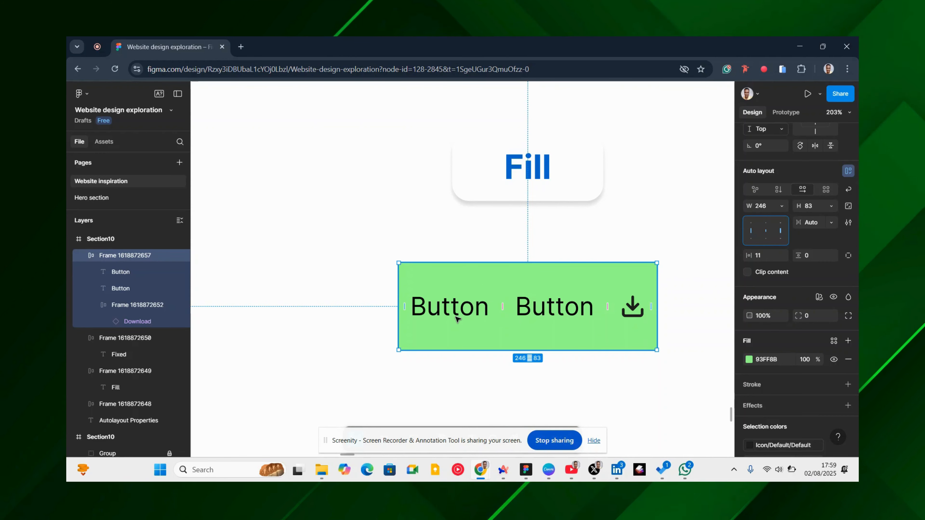
Step: Examine the width sizing options of the green button frame below the Fill label
{"action": "scroll", "coordinate": [525, 286], "scroll_direction": "down", "scroll_amount": 3}
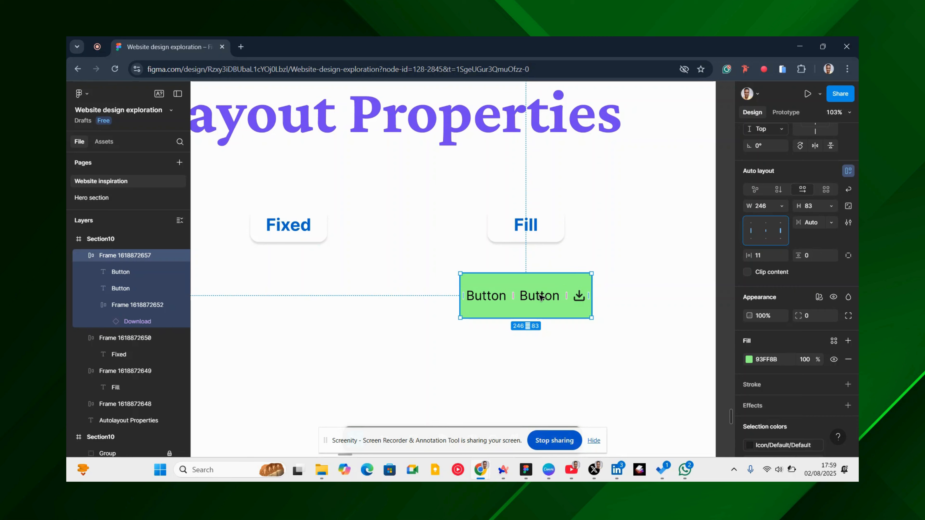
{"action": "scroll", "coordinate": [548, 265], "scroll_direction": "up", "scroll_amount": 3}
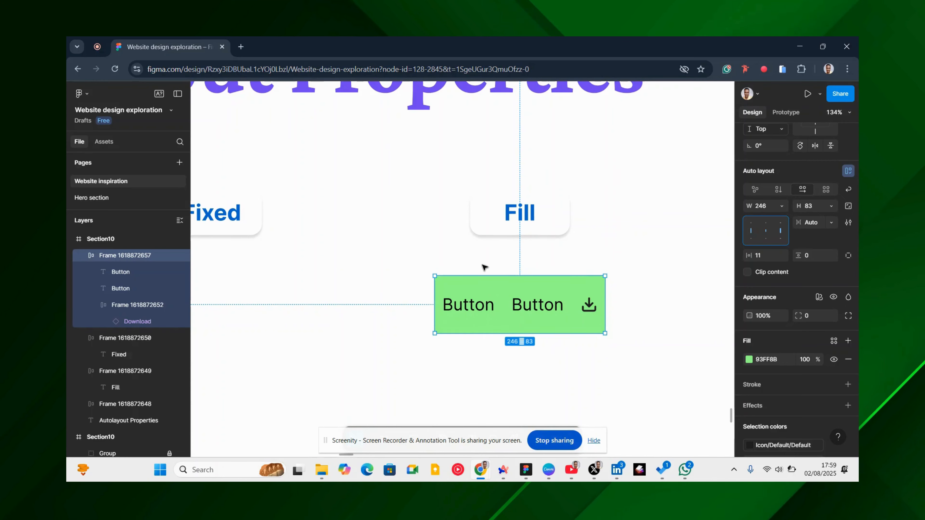
{"action": "scroll", "coordinate": [485, 265], "scroll_direction": "down", "scroll_amount": 2}
{"action": "scroll", "coordinate": [542, 269], "scroll_direction": "down", "scroll_amount": 3}
{"action": "scroll", "coordinate": [546, 257], "scroll_direction": "down", "scroll_amount": 2}
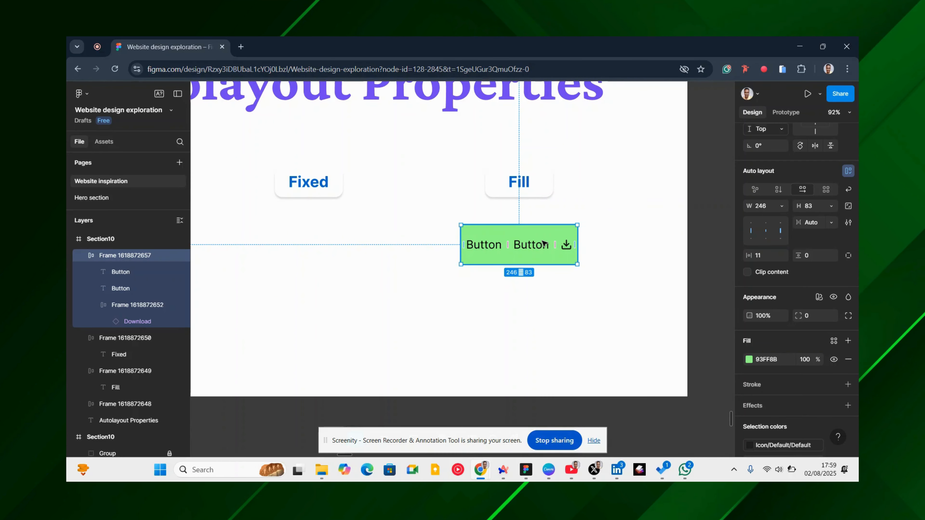
{"action": "left_click", "coordinate": [781, 207]}
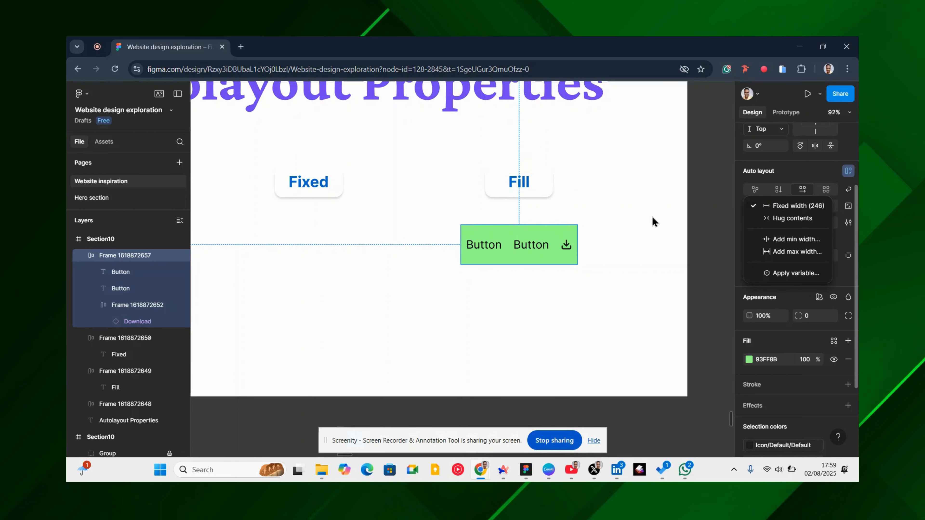
{"action": "left_click", "coordinate": [622, 214]}
{"action": "left_click", "coordinate": [624, 216]}
Step: Inspect the layout settings of the parent Section10 frame that holds the Autolayout Properties heading
{"action": "scroll", "coordinate": [628, 212], "scroll_direction": "down", "scroll_amount": 5}
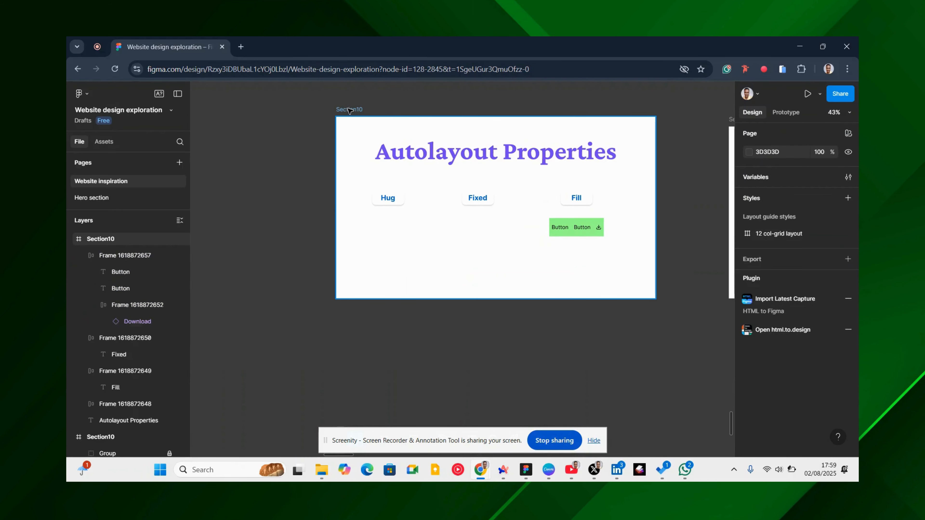
{"action": "left_click", "coordinate": [348, 110]}
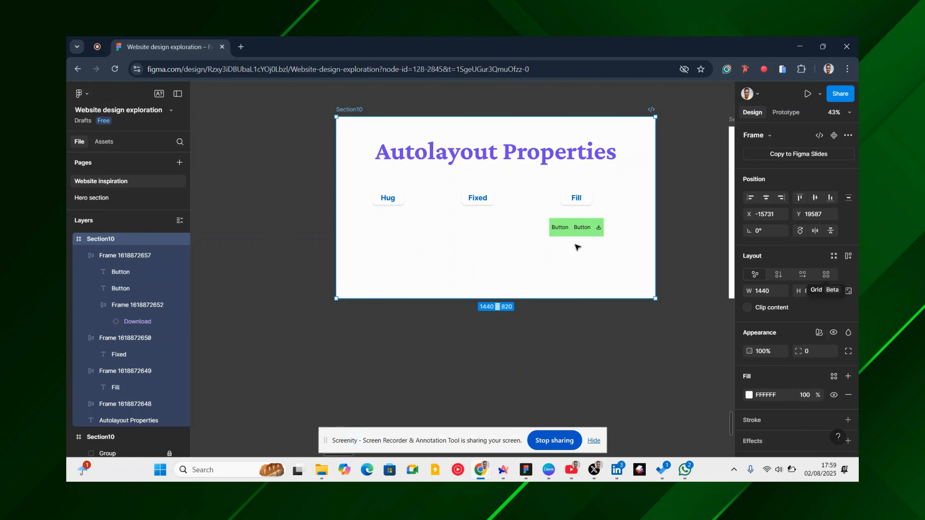
{"action": "scroll", "coordinate": [577, 247], "scroll_direction": "up", "scroll_amount": 5}
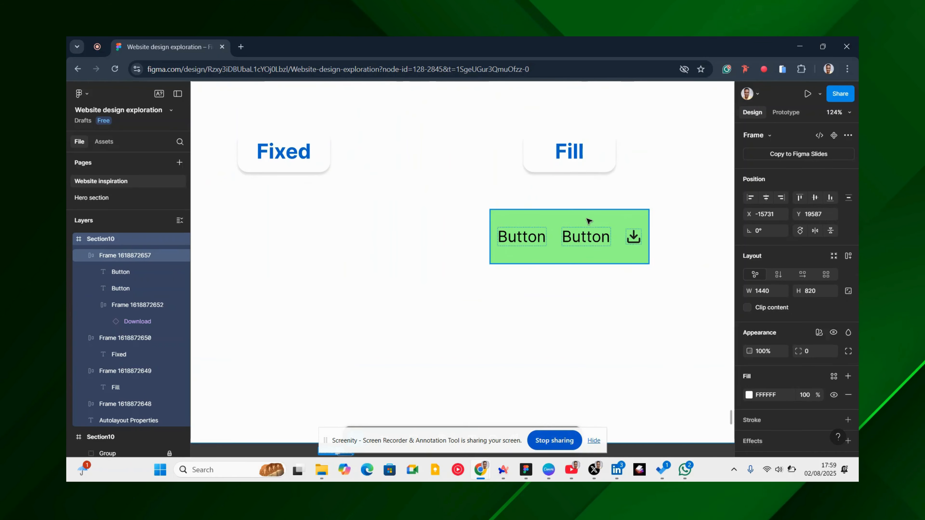
Step: Reselect the green button frame and check whether its width sizing options include Fill
{"action": "left_click", "coordinate": [588, 221]}
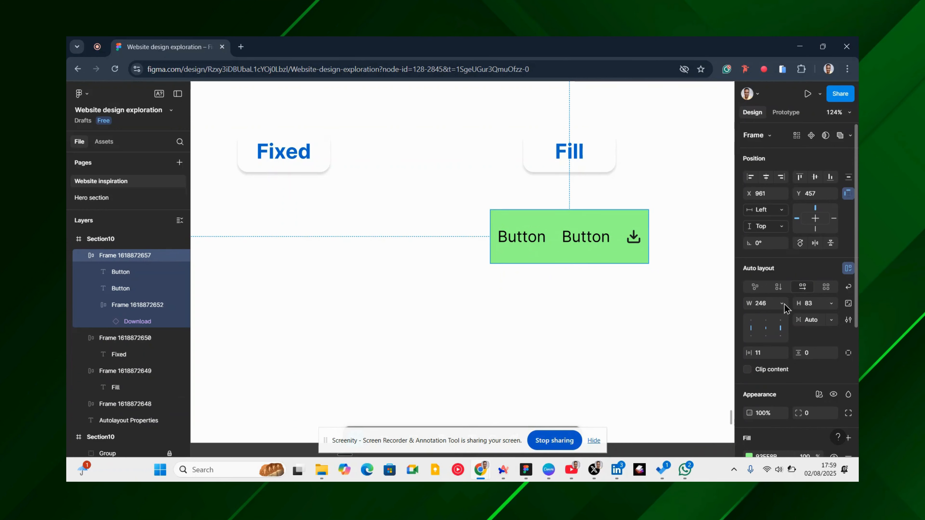
{"action": "scroll", "coordinate": [434, 291], "scroll_direction": "down", "scroll_amount": 5}
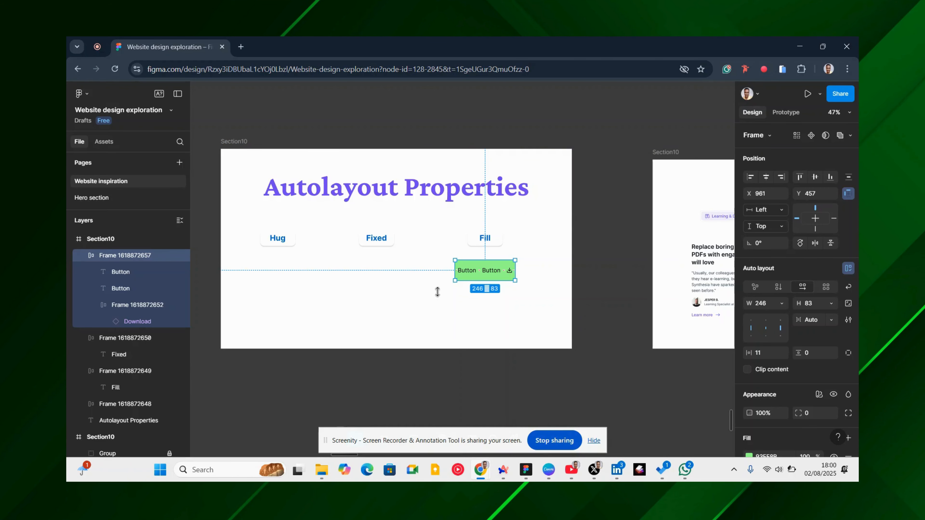
{"action": "scroll", "coordinate": [478, 266], "scroll_direction": "up", "scroll_amount": 5}
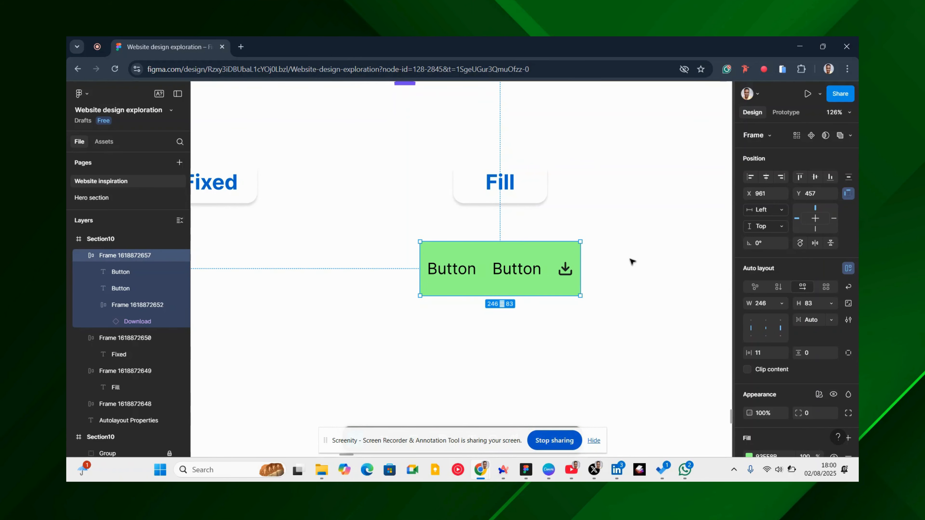
{"action": "left_click", "coordinate": [779, 303]}
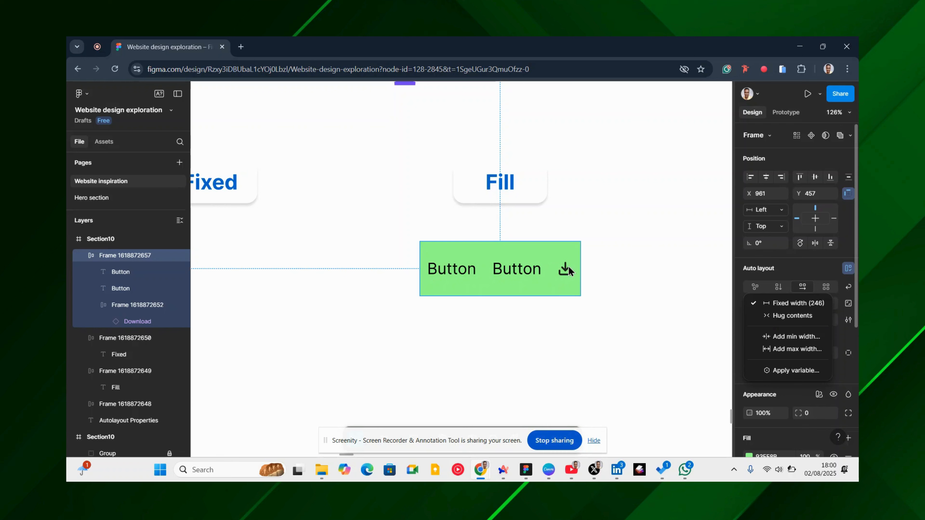
{"action": "left_click", "coordinate": [636, 246]}
{"action": "scroll", "coordinate": [635, 246], "scroll_direction": "down", "scroll_amount": 5}
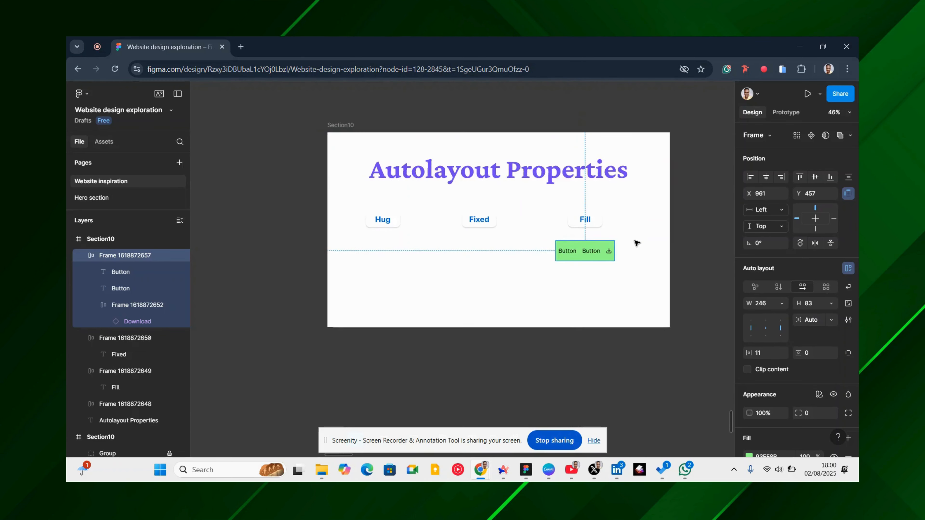
{"action": "scroll", "coordinate": [618, 243], "scroll_direction": "up", "scroll_amount": 4}
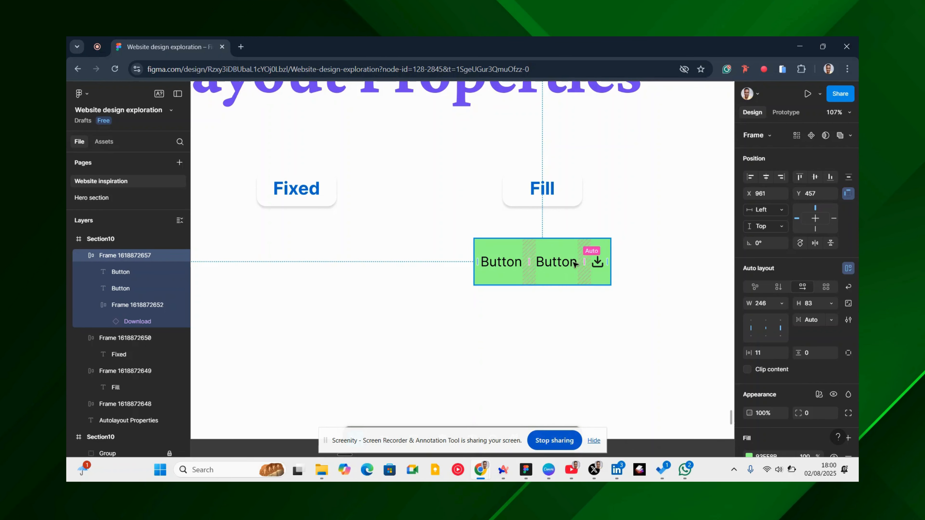
Step: Check whether the width sizing options of the second Button text in the green frame include Fill container
{"action": "left_click", "coordinate": [560, 264]}
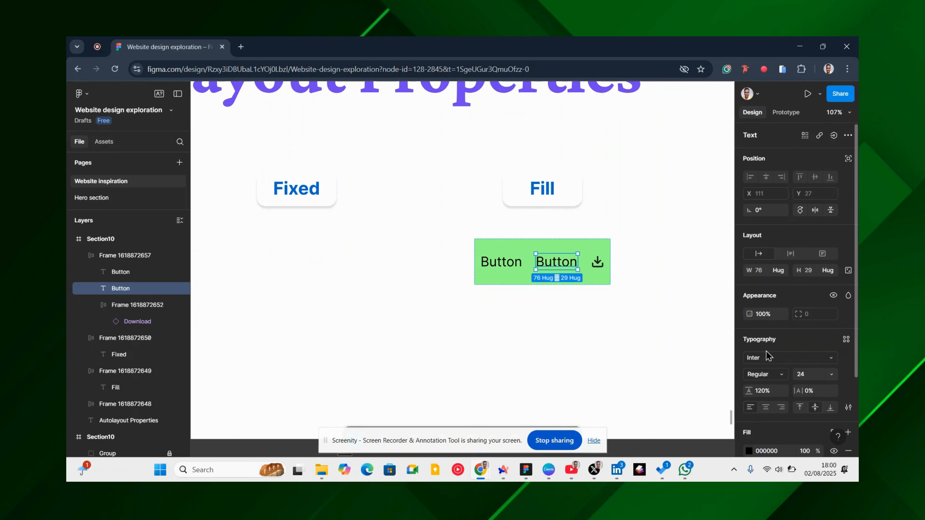
{"action": "scroll", "coordinate": [763, 337], "scroll_direction": "down", "scroll_amount": 3}
{"action": "scroll", "coordinate": [763, 338], "scroll_direction": "up", "scroll_amount": 3}
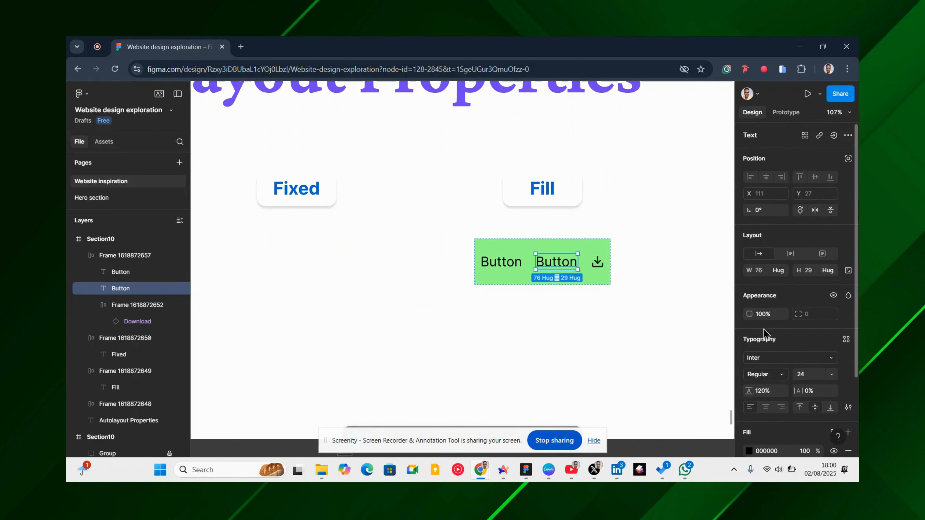
{"action": "left_click", "coordinate": [781, 271]}
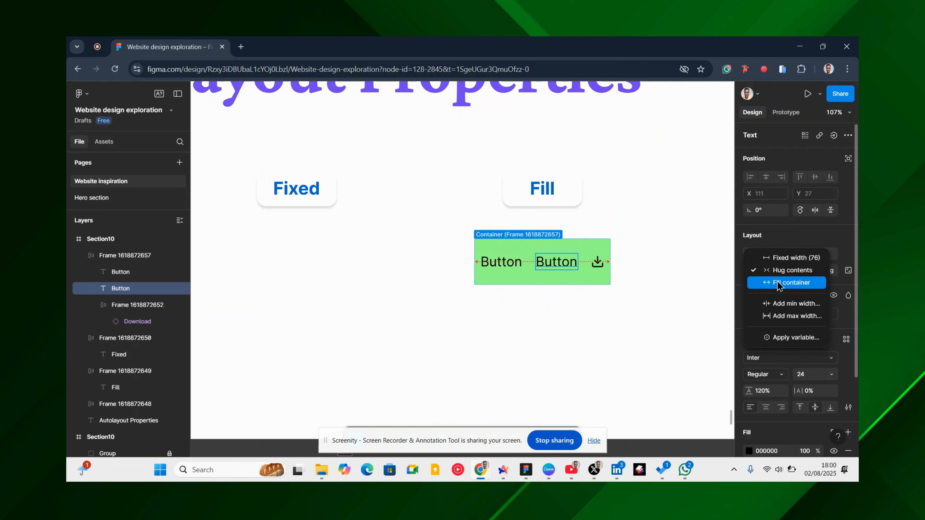
{"action": "left_click", "coordinate": [644, 250]}
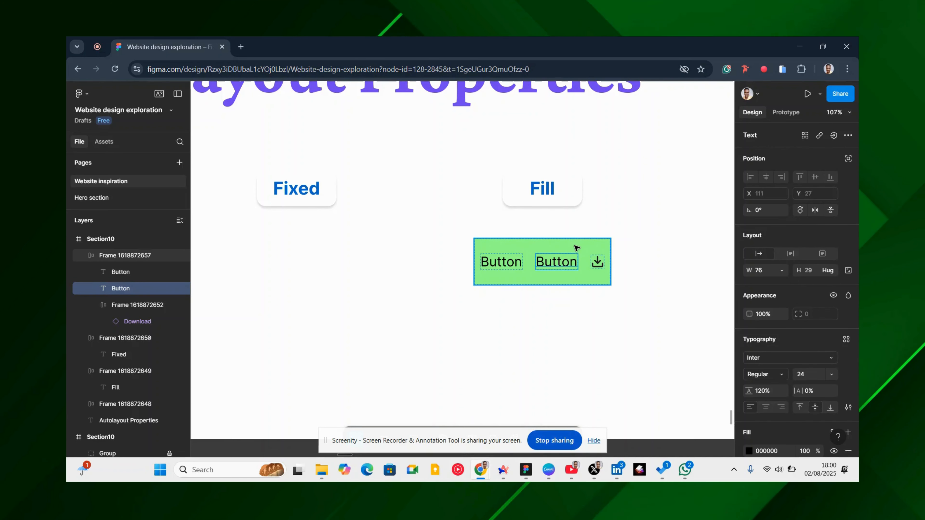
Step: Widen the green button frame to about 520 and set the gap between its items to 12
{"action": "key", "text": "Escape"}
{"action": "scroll", "coordinate": [437, 246], "scroll_direction": "down", "scroll_amount": 5}
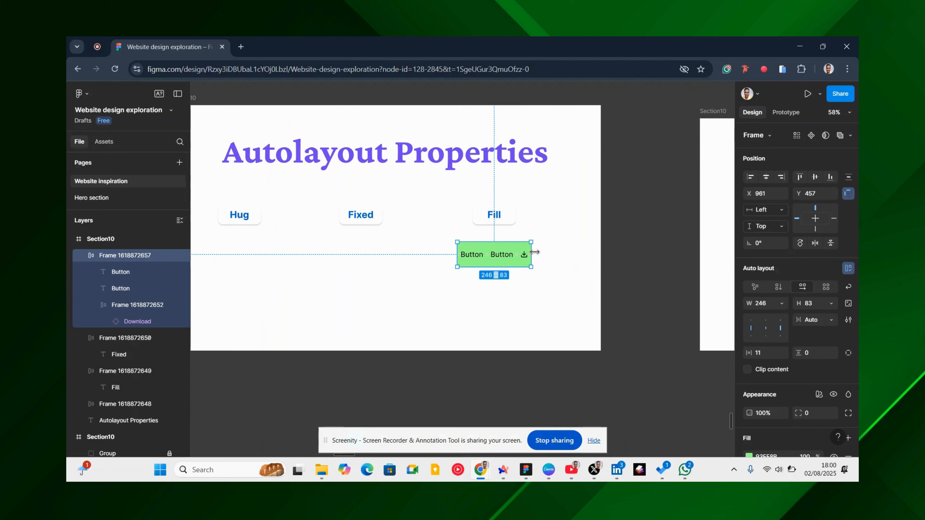
{"action": "left_click_drag", "start_coordinate": [534, 251], "coordinate": [613, 254]}
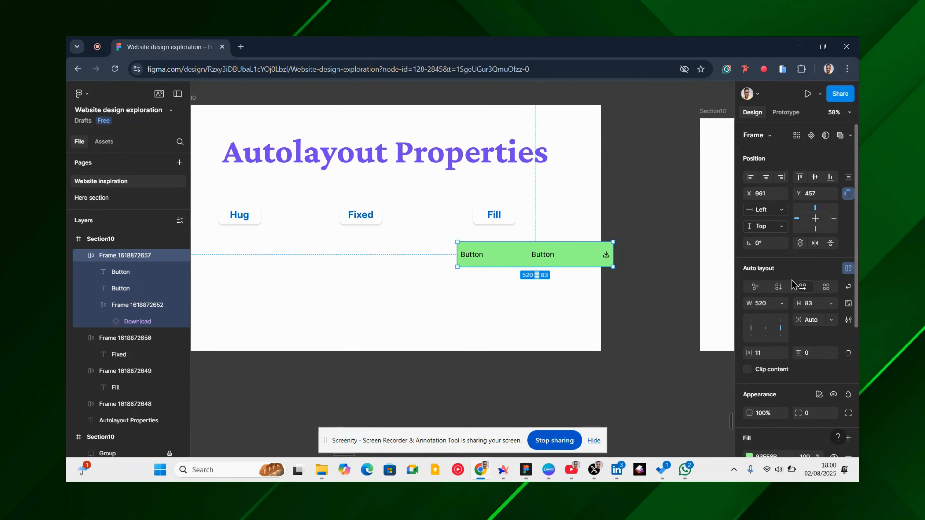
{"action": "left_click", "coordinate": [831, 303]}
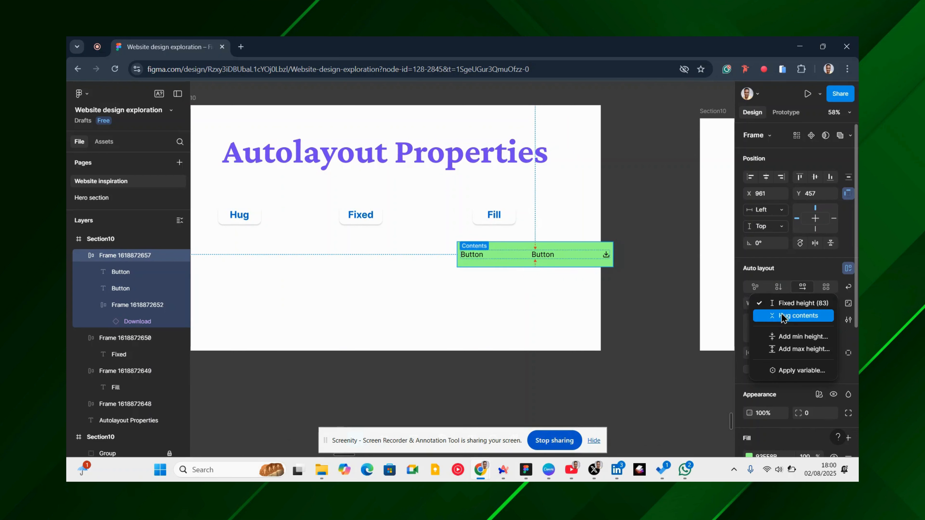
{"action": "left_click", "coordinate": [841, 325]}
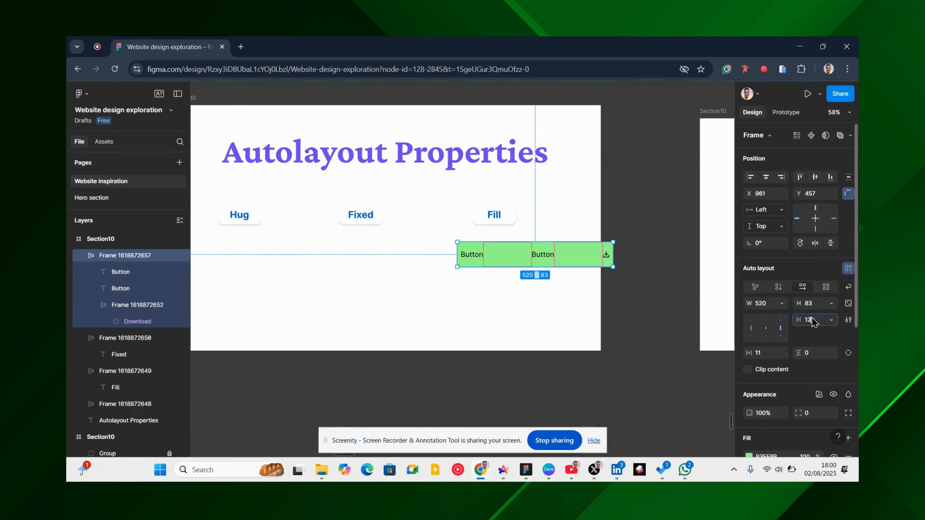
{"action": "key", "text": "Return"}
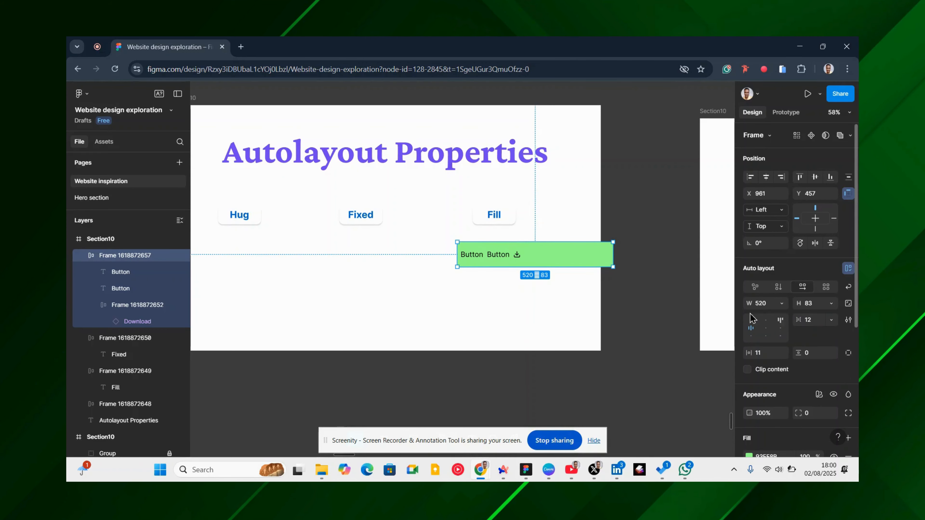
Step: Compare the layout settings of the second Button text with those of its green parent frame
{"action": "scroll", "coordinate": [482, 247], "scroll_direction": "up", "scroll_amount": 5}
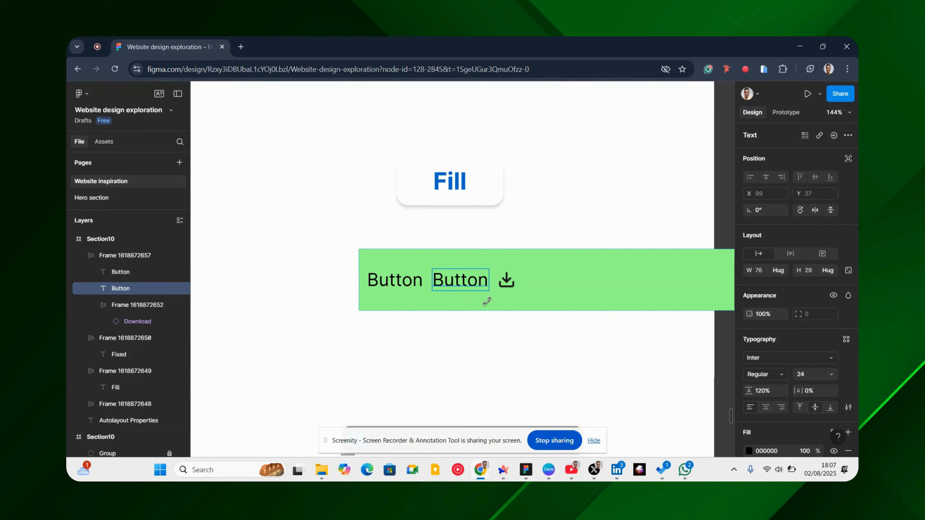
{"action": "left_click", "coordinate": [488, 296]}
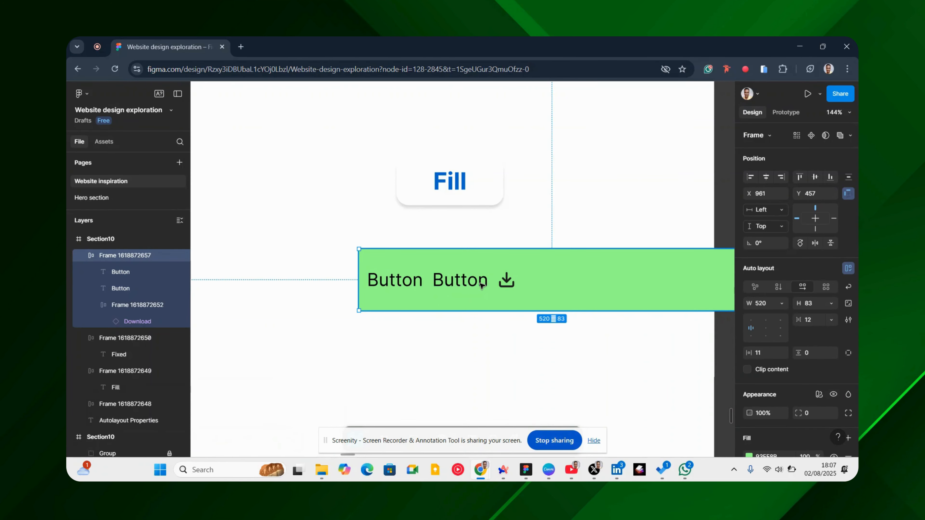
{"action": "left_click", "coordinate": [482, 285]}
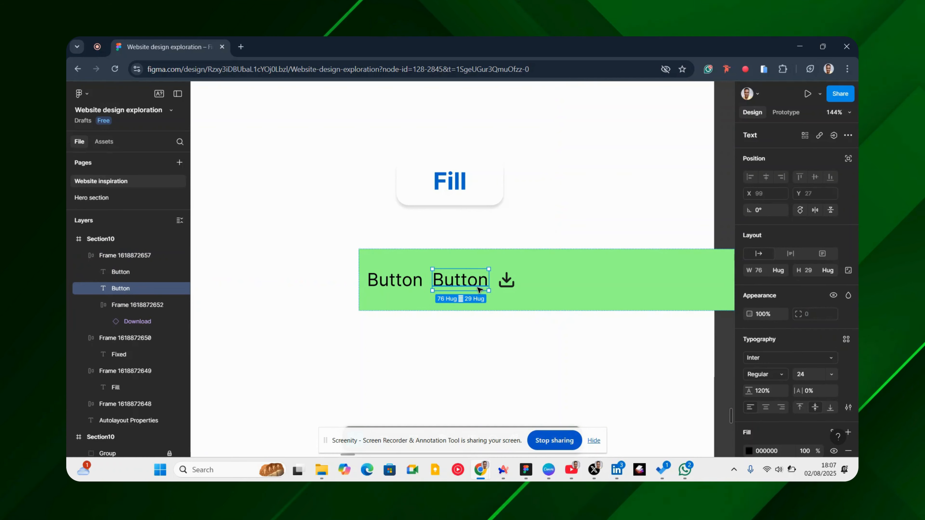
{"action": "scroll", "coordinate": [382, 283], "scroll_direction": "down", "scroll_amount": 2}
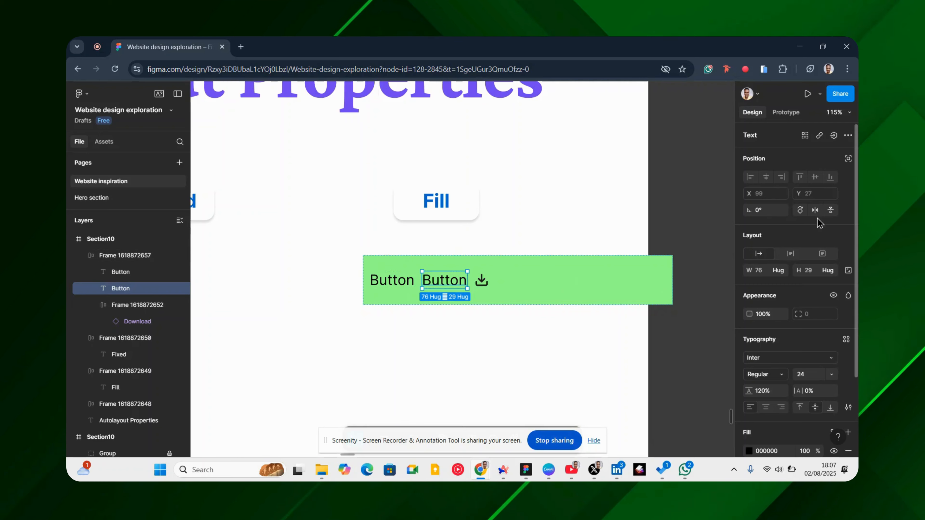
{"action": "left_click", "coordinate": [645, 266]}
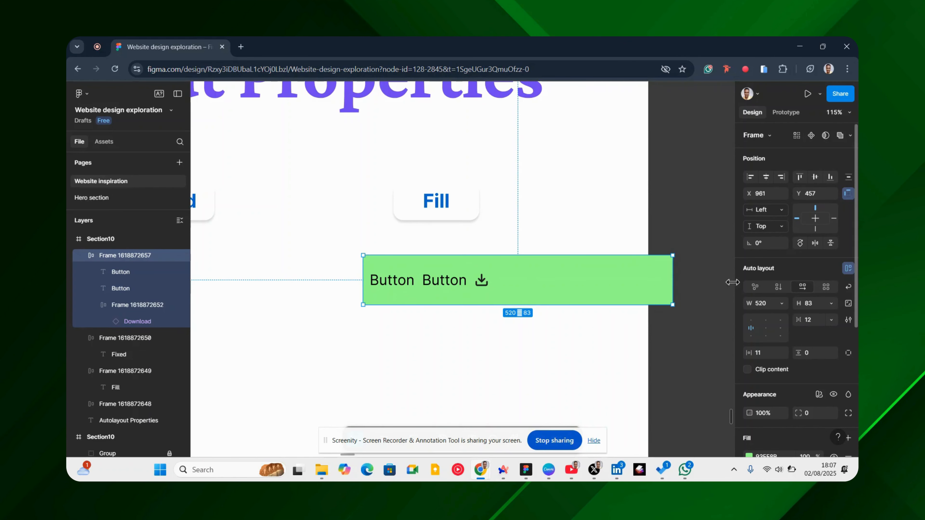
Step: Set the width of the second Button text inside the green frame to Fill container
{"action": "double_click", "coordinate": [444, 280]}
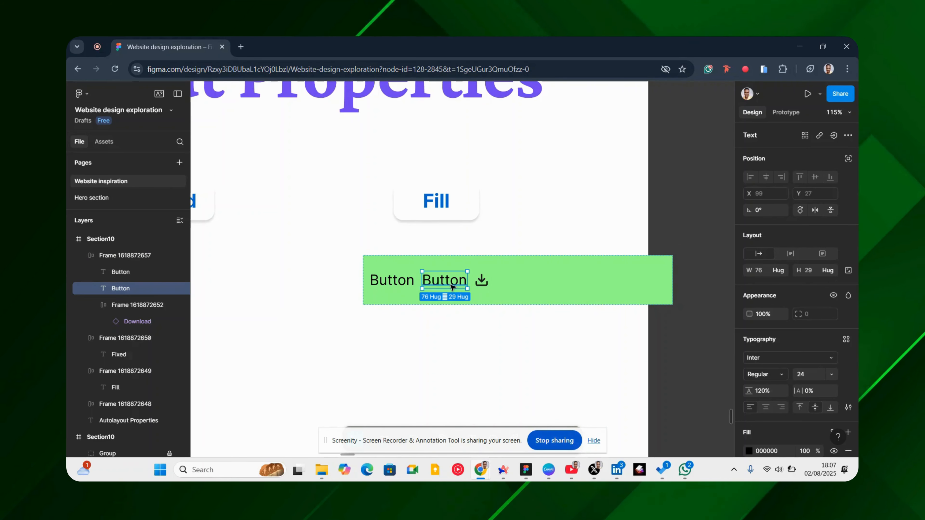
{"action": "scroll", "coordinate": [451, 287], "scroll_direction": "up", "scroll_amount": 3}
{"action": "scroll", "coordinate": [450, 287], "scroll_direction": "down", "scroll_amount": 1}
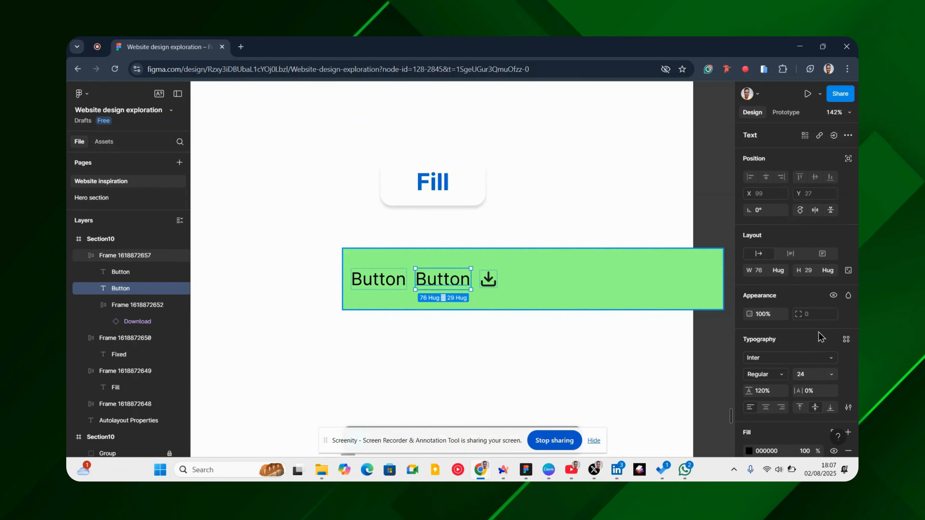
{"action": "scroll", "coordinate": [787, 377], "scroll_direction": "down", "scroll_amount": 3}
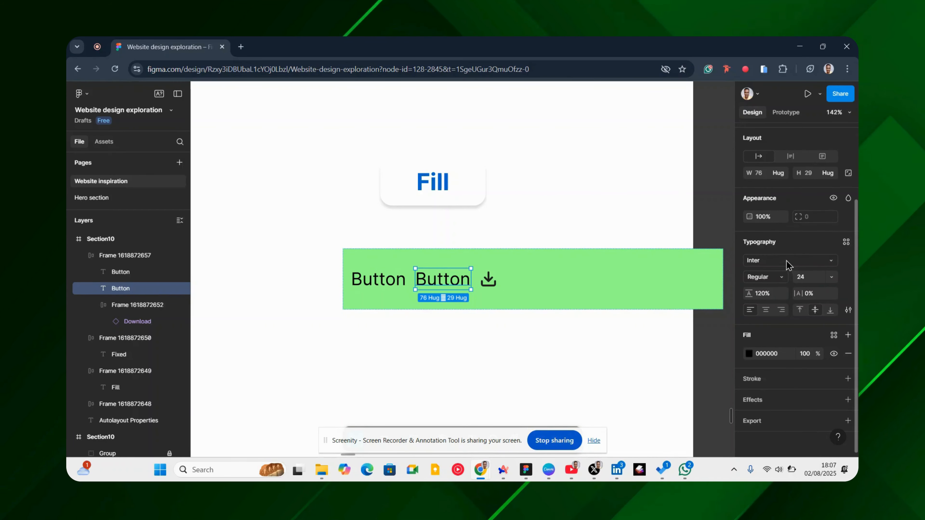
{"action": "scroll", "coordinate": [786, 266], "scroll_direction": "up", "scroll_amount": 3}
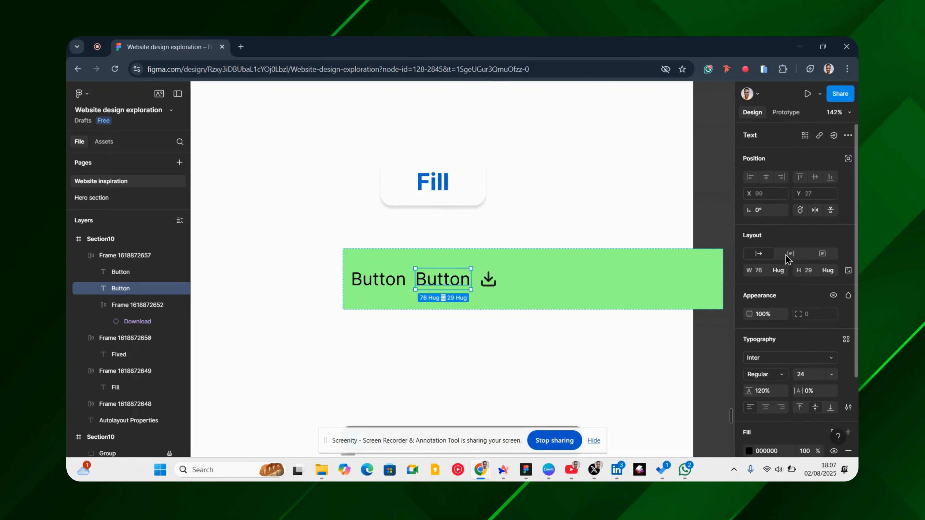
{"action": "left_click", "coordinate": [781, 271]}
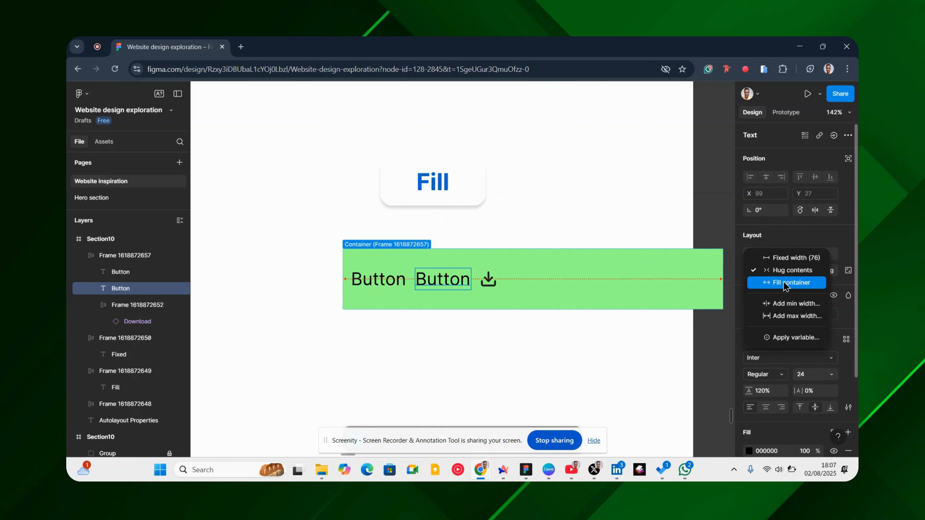
{"action": "left_click", "coordinate": [784, 286]}
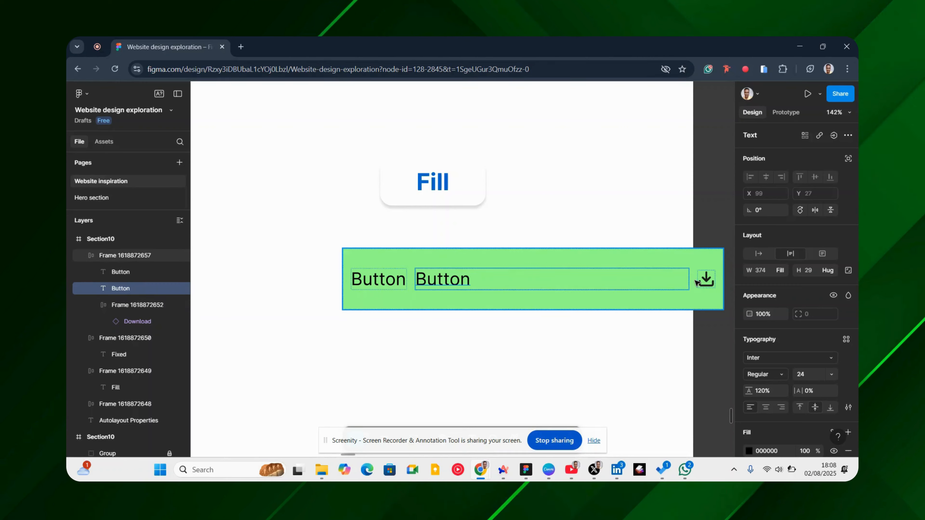
{"action": "left_click", "coordinate": [703, 299]}
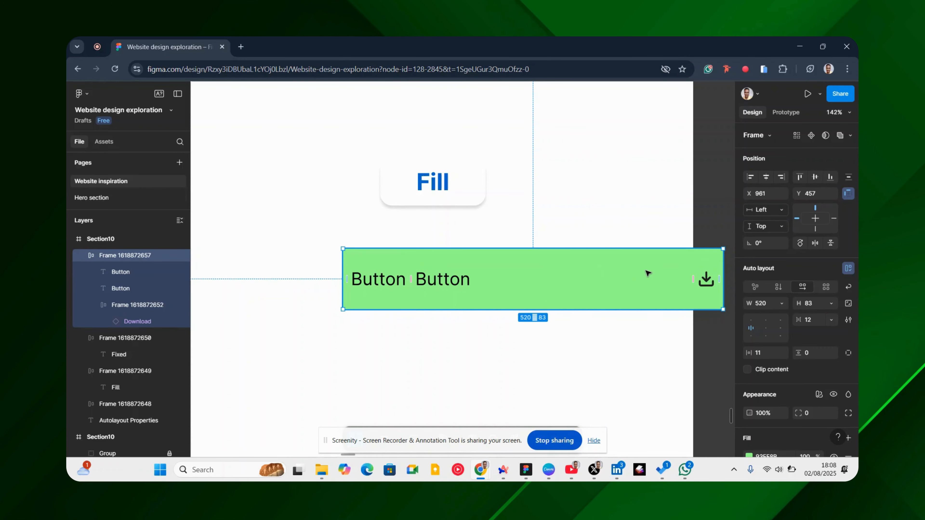
Step: Delete both Button texts from the green frame and duplicate the remaining download icon frame
{"action": "double_click", "coordinate": [460, 280]}
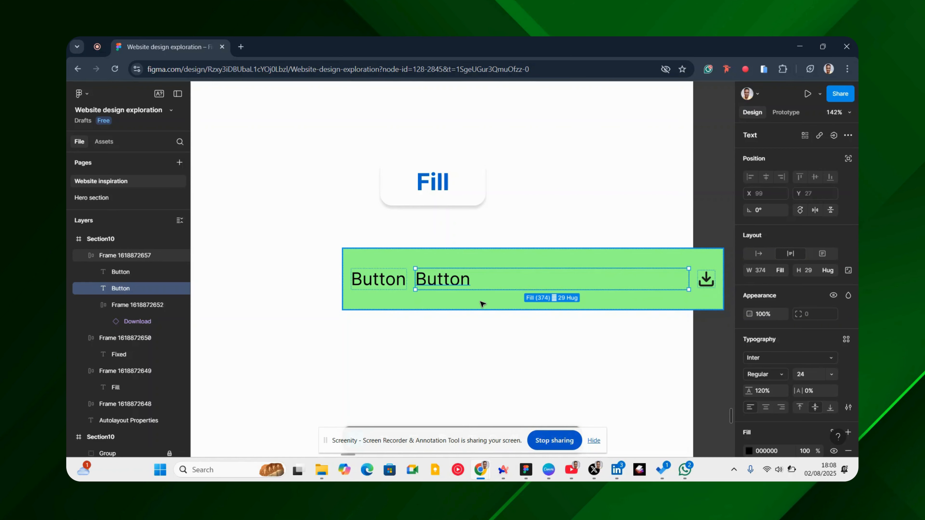
{"action": "key", "text": "Delete"}
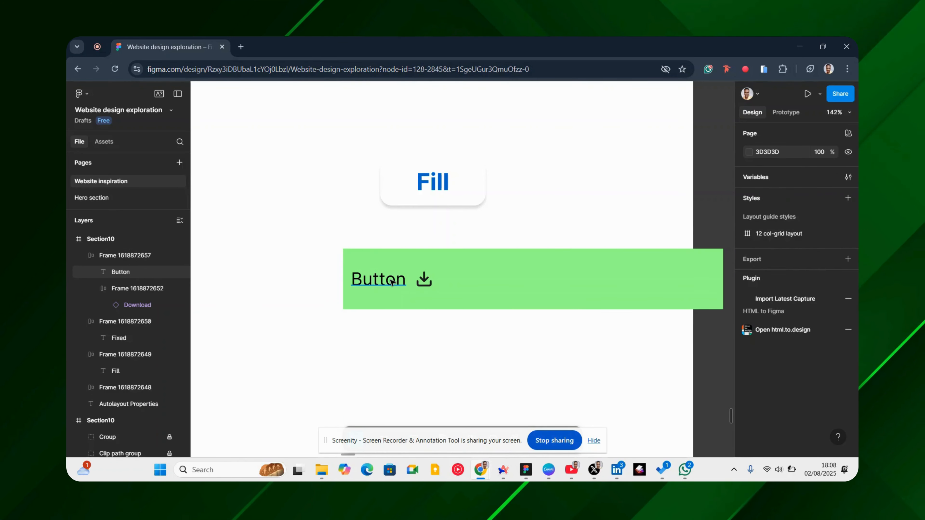
{"action": "left_click", "coordinate": [391, 282]}
{"action": "key", "text": "Delete"}
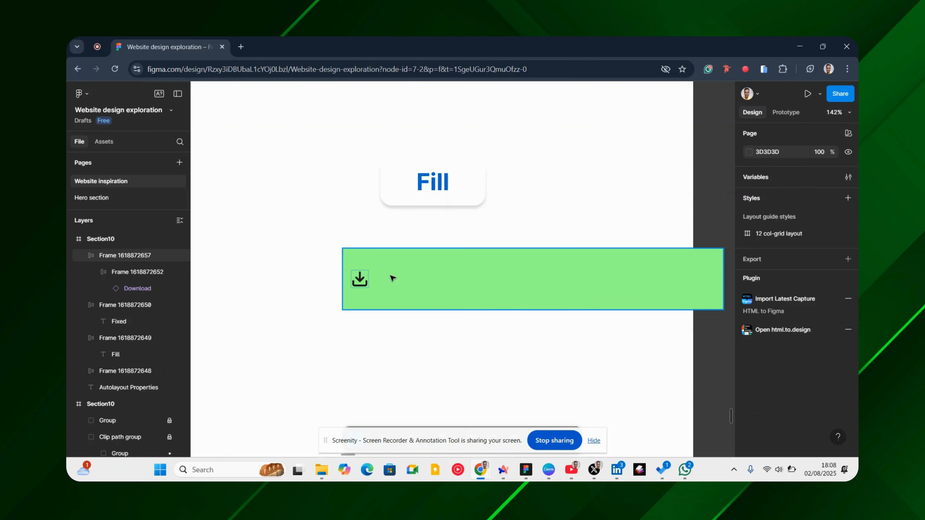
{"action": "left_click", "coordinate": [362, 279]}
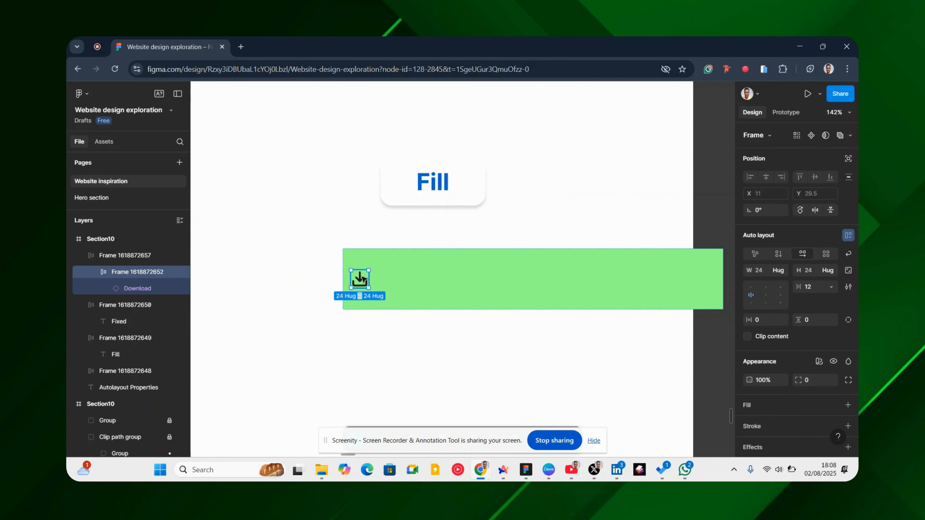
{"action": "key", "text": "ctrl+d"}
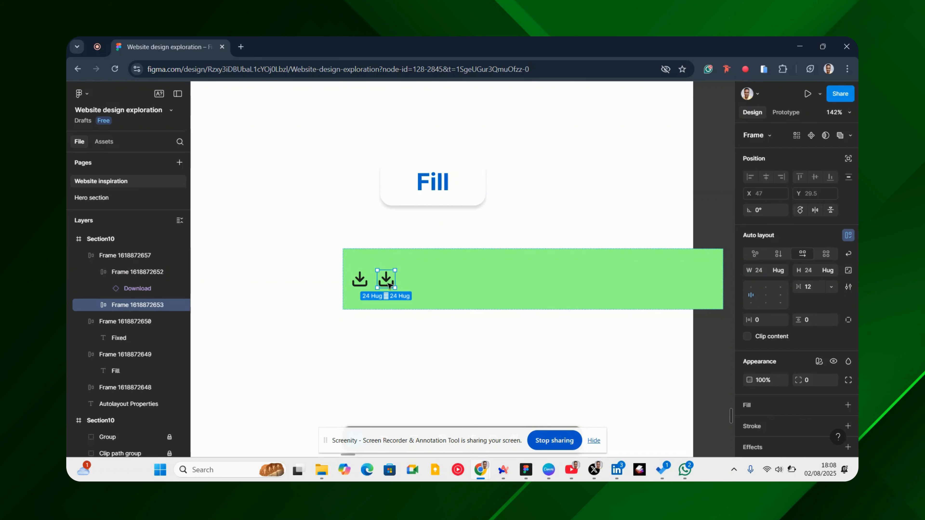
Step: Set the width of the first download icon frame inside the green frame to Fill container
{"action": "left_click", "coordinate": [362, 282]}
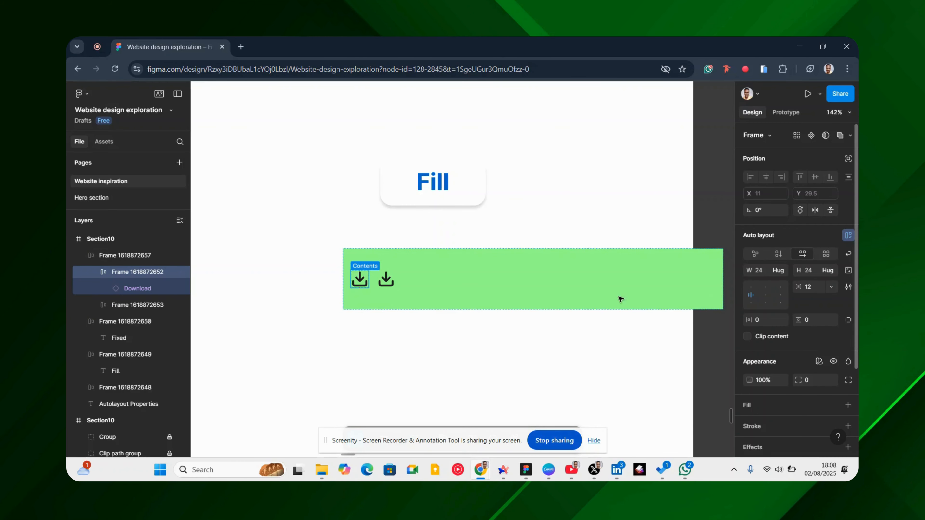
{"action": "left_click", "coordinate": [781, 272]}
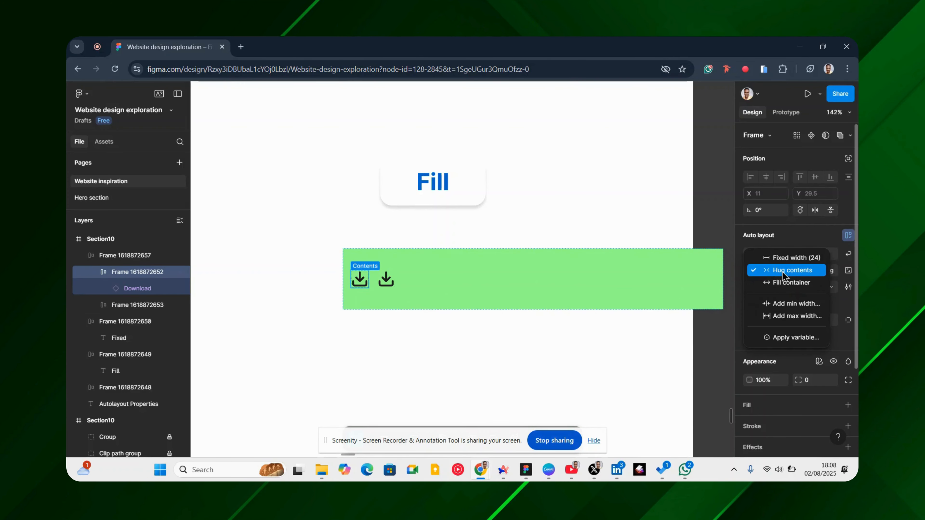
{"action": "left_click", "coordinate": [777, 283]}
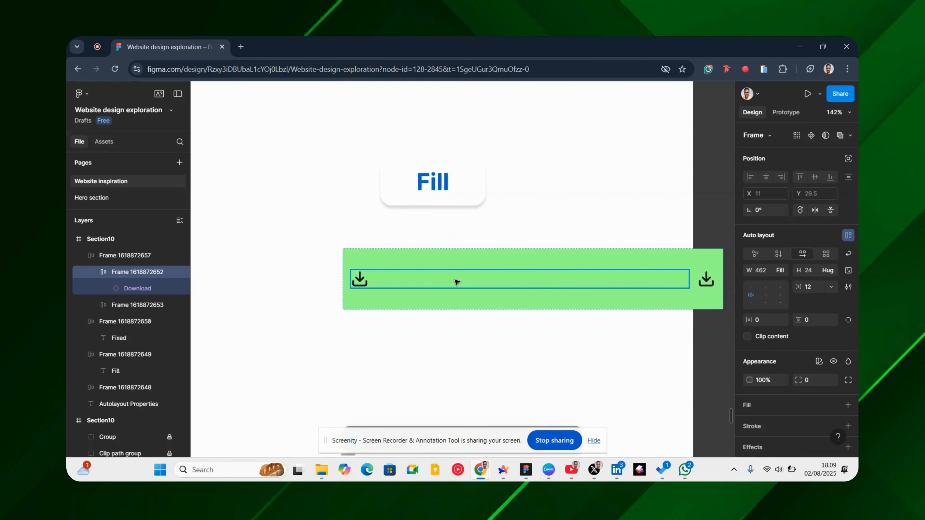
{"action": "scroll", "coordinate": [285, 269], "scroll_direction": "down", "scroll_amount": 2}
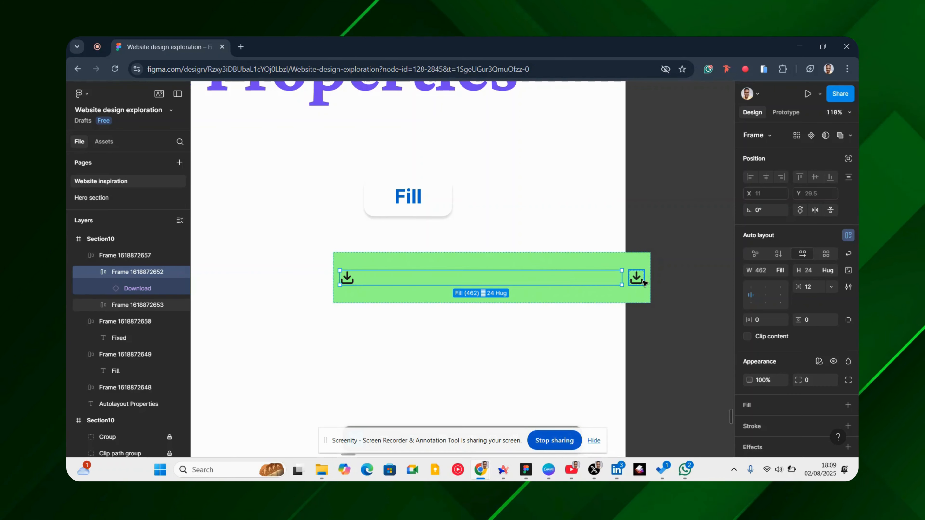
Step: Narrow the green frame holding the two download icons to a width of about 319
{"action": "left_click", "coordinate": [523, 257]}
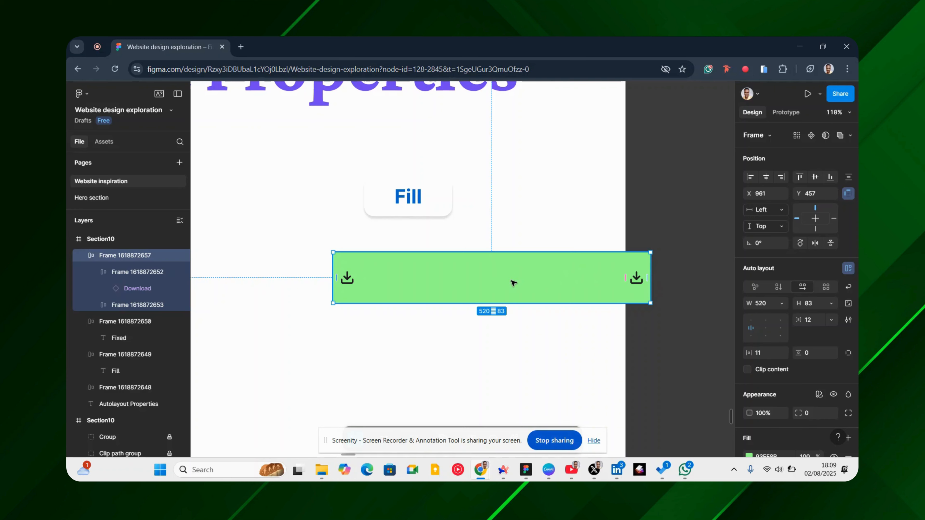
{"action": "scroll", "coordinate": [522, 284], "scroll_direction": "down", "scroll_amount": 5}
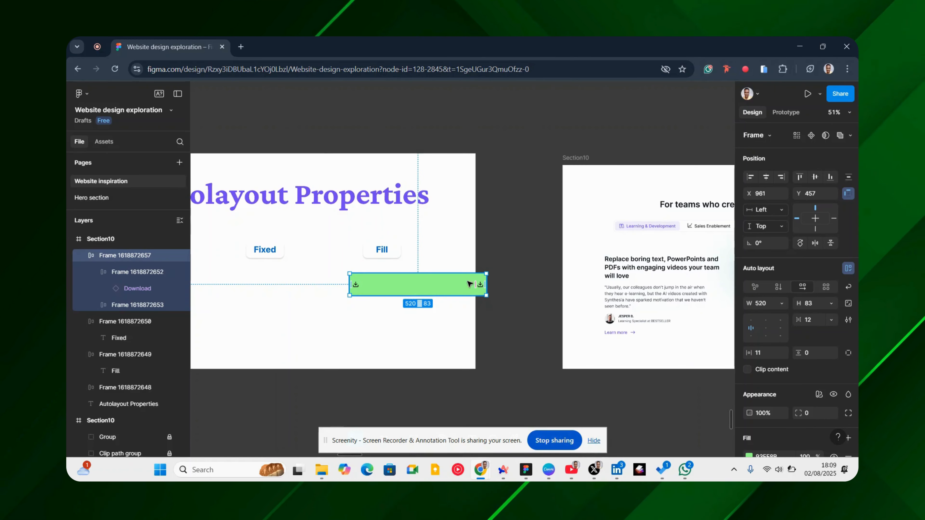
{"action": "scroll", "coordinate": [468, 288], "scroll_direction": "right", "scroll_amount": 8}
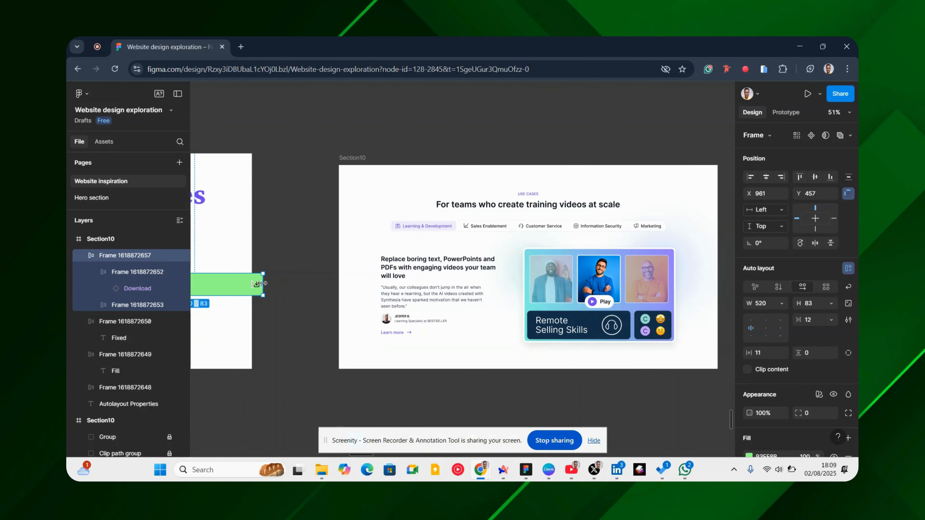
{"action": "left_click_drag", "start_coordinate": [262, 283], "coordinate": [210, 278]}
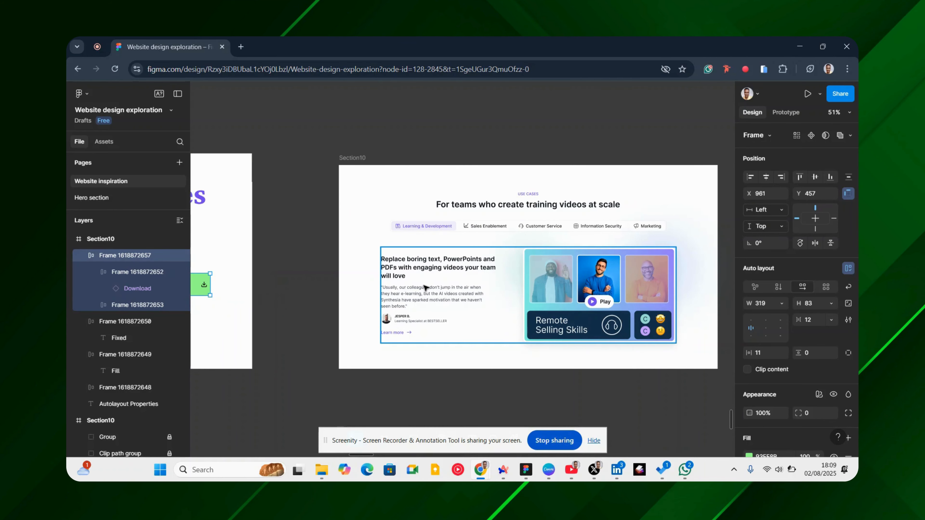
Step: Inspect the auto layout sizing of the section's text column, including its heading and quote paragraph
{"action": "scroll", "coordinate": [426, 287], "scroll_direction": "up", "scroll_amount": 5}
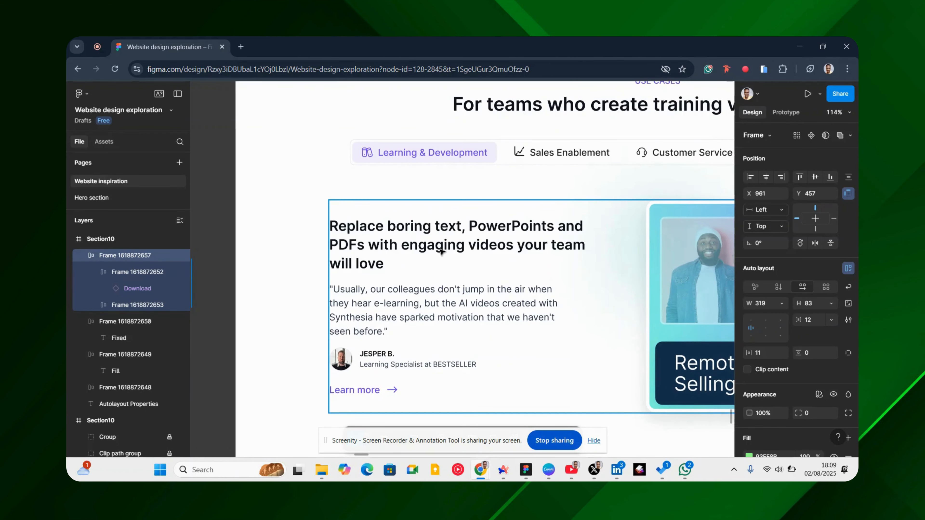
{"action": "double_click", "coordinate": [462, 245]}
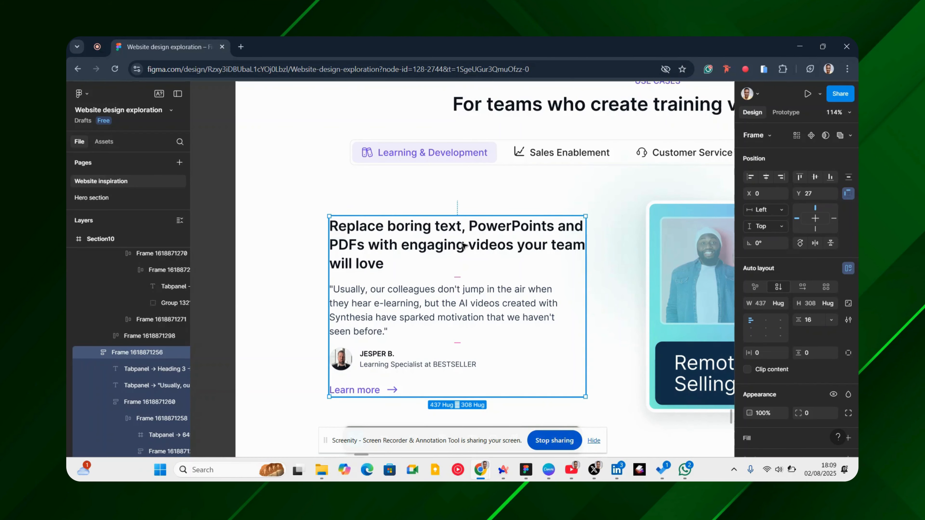
{"action": "left_click", "coordinate": [463, 245]}
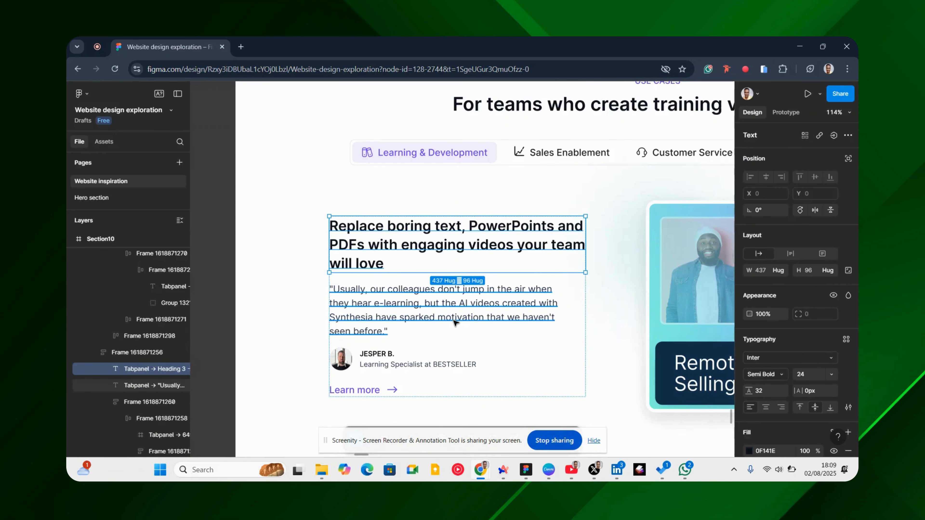
{"action": "scroll", "coordinate": [454, 322], "scroll_direction": "down", "scroll_amount": 5}
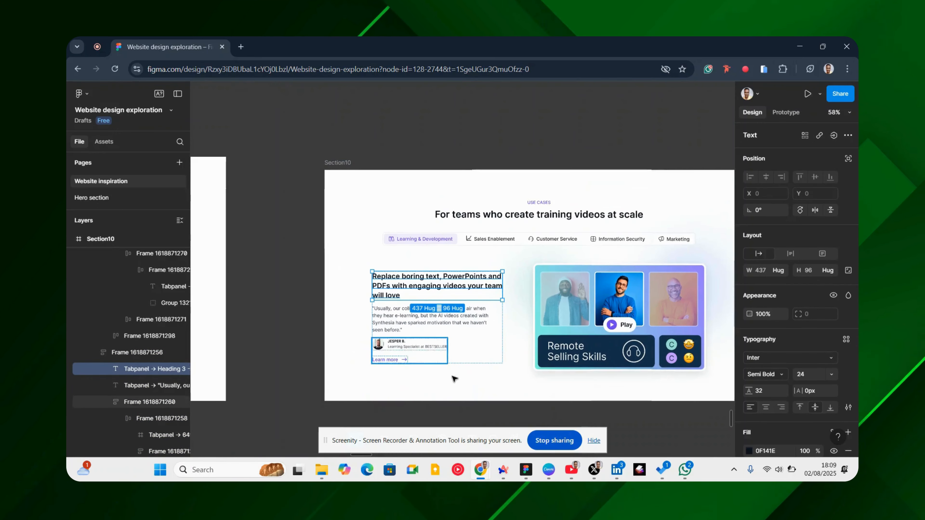
{"action": "left_click", "coordinate": [476, 350]}
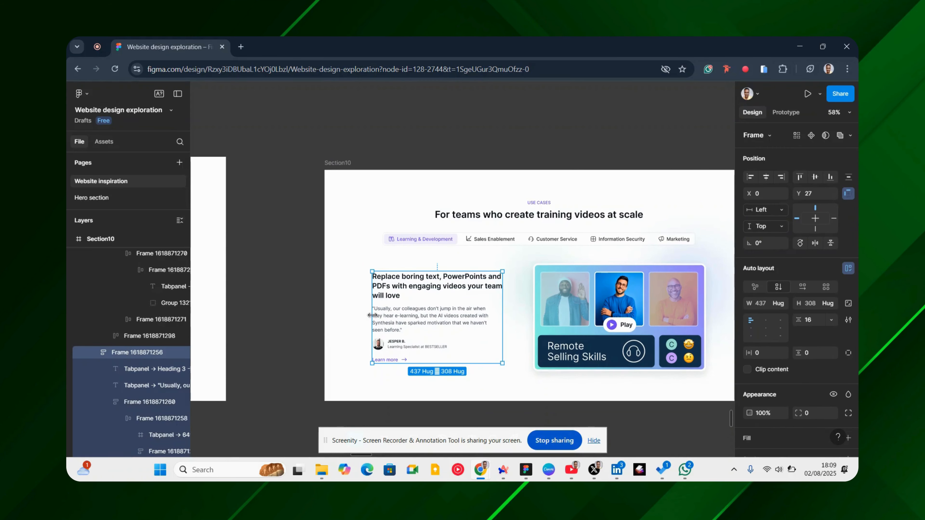
{"action": "scroll", "coordinate": [355, 336], "scroll_direction": "up", "scroll_amount": 5}
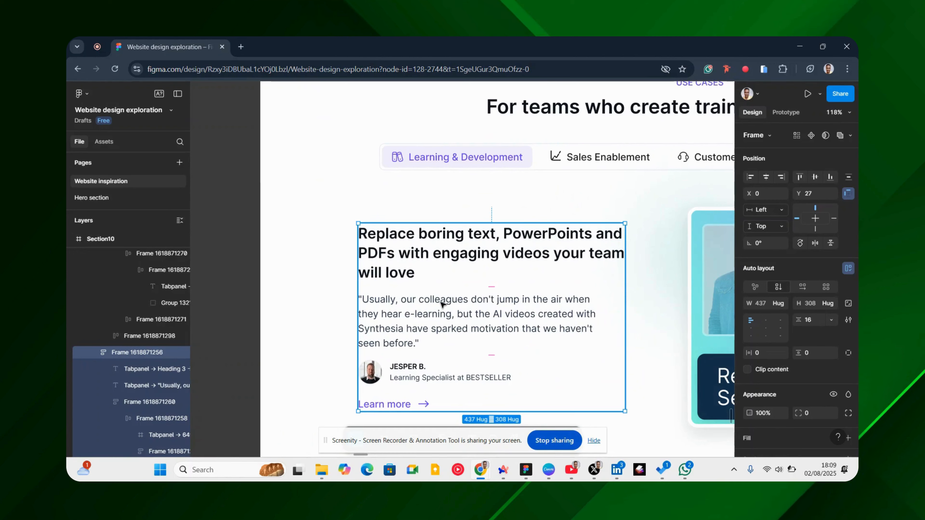
{"action": "double_click", "coordinate": [441, 303]}
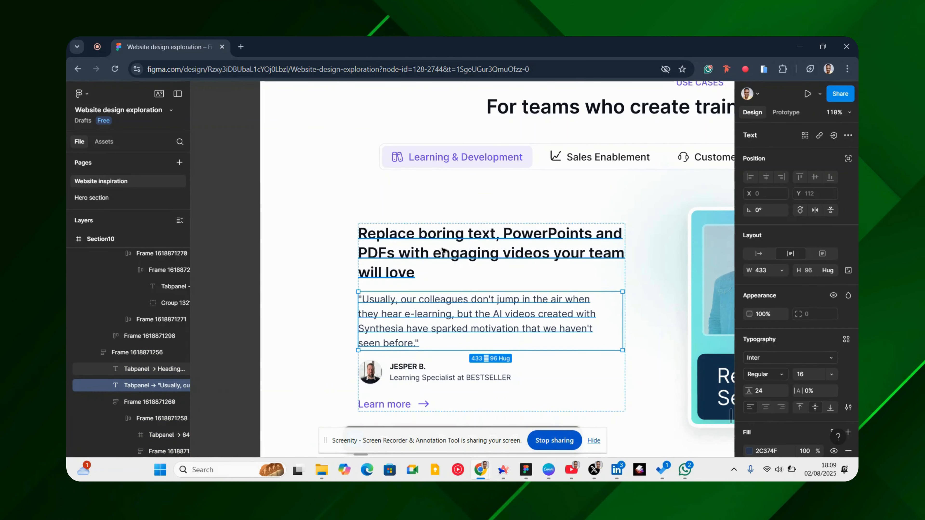
{"action": "key", "text": "ctrl+a"}
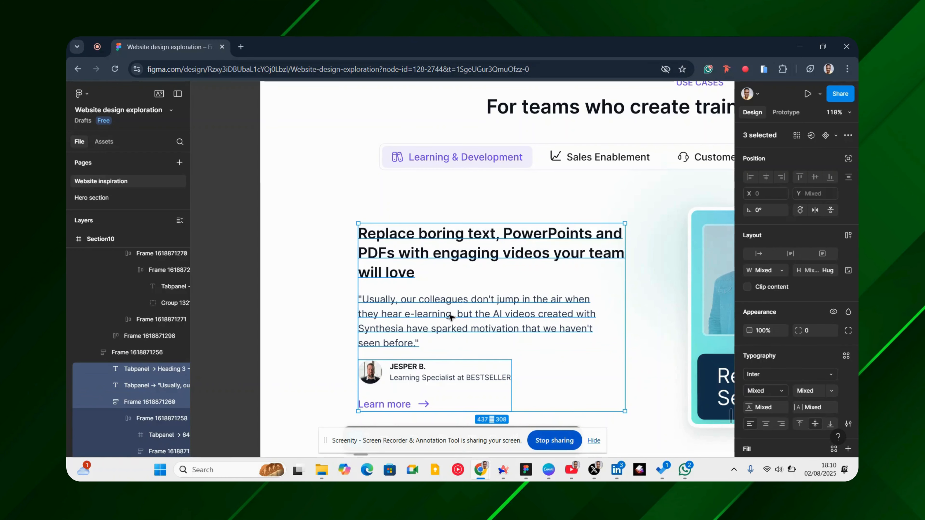
Step: Examine the nested auto layout frames holding the author's avatar, name and job title, and the Learn more link
{"action": "left_click", "coordinate": [419, 377]}
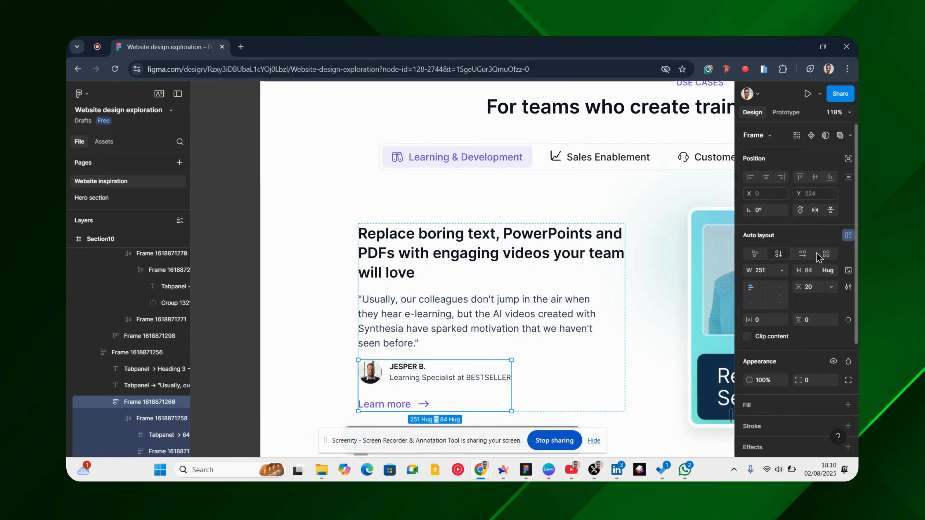
{"action": "scroll", "coordinate": [361, 368], "scroll_direction": "down", "scroll_amount": 1}
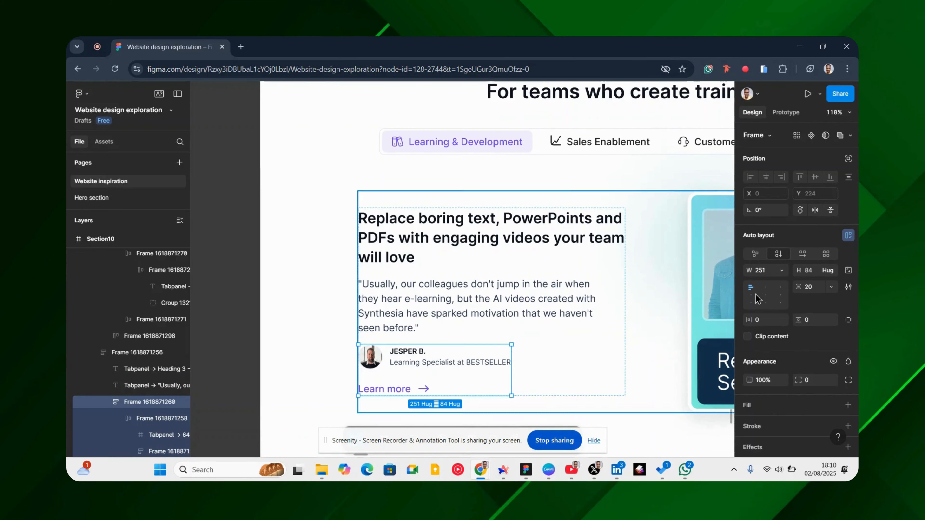
{"action": "double_click", "coordinate": [406, 368]}
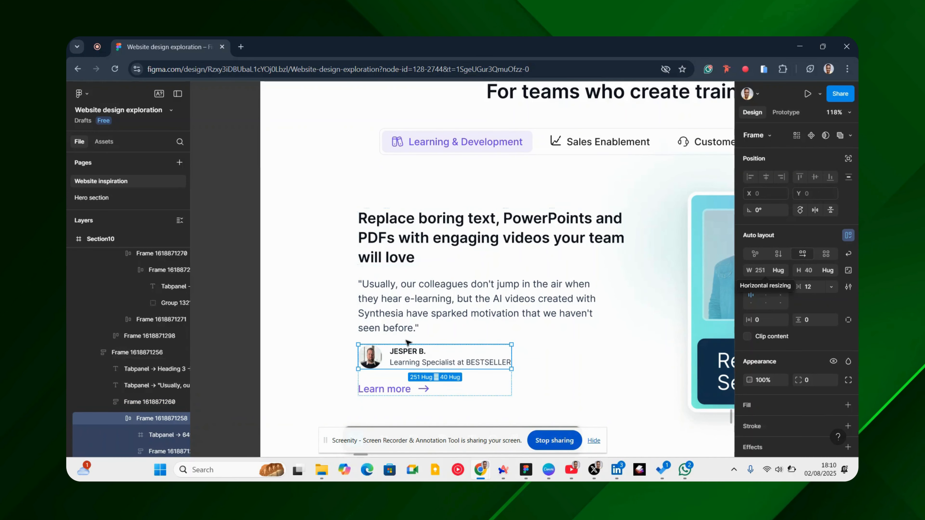
{"action": "scroll", "coordinate": [394, 340], "scroll_direction": "down", "scroll_amount": 3}
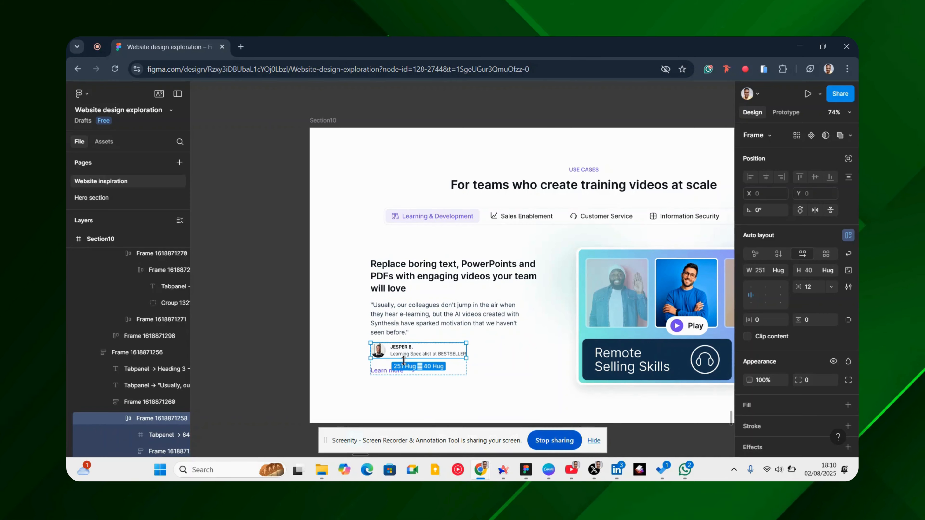
{"action": "scroll", "coordinate": [407, 342], "scroll_direction": "up", "scroll_amount": 5}
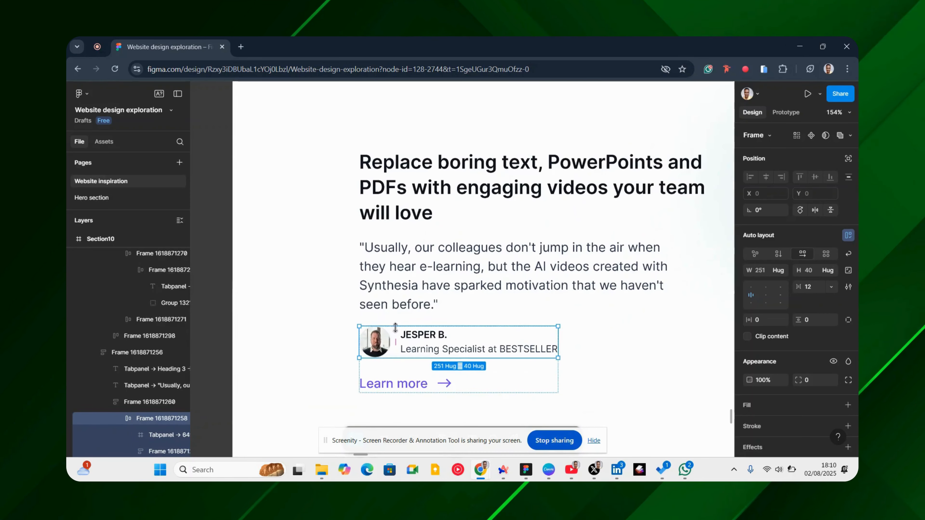
{"action": "scroll", "coordinate": [401, 331], "scroll_direction": "up", "scroll_amount": 4}
{"action": "double_click", "coordinate": [429, 335]}
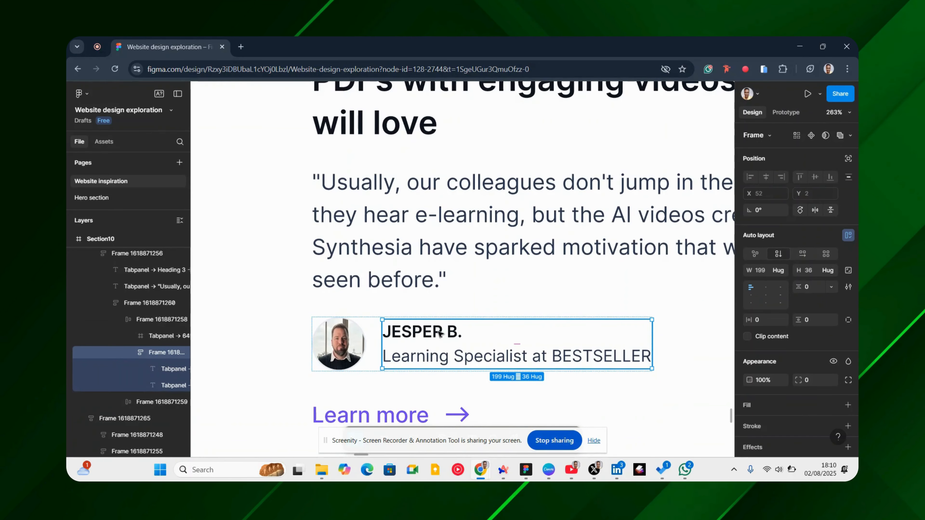
{"action": "left_click", "coordinate": [338, 338], "text": "shift"}
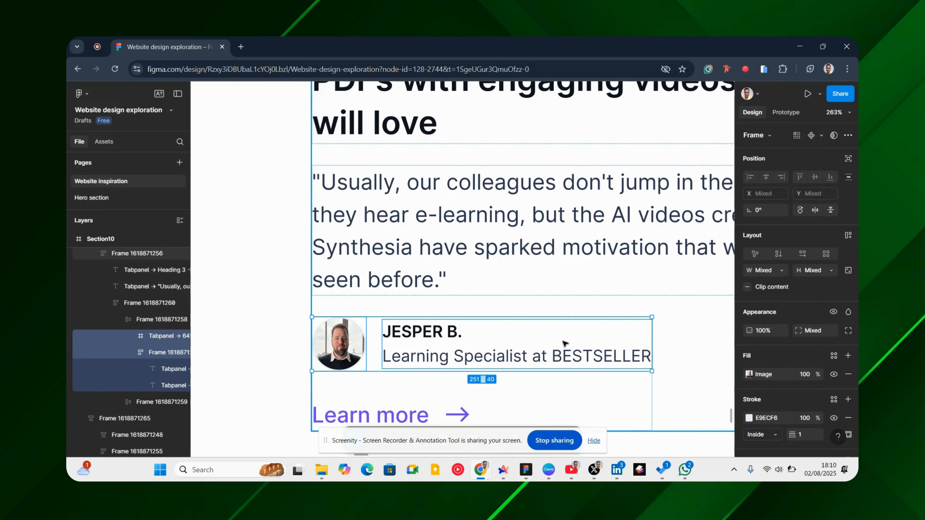
{"action": "scroll", "coordinate": [517, 348], "scroll_direction": "down", "scroll_amount": 1}
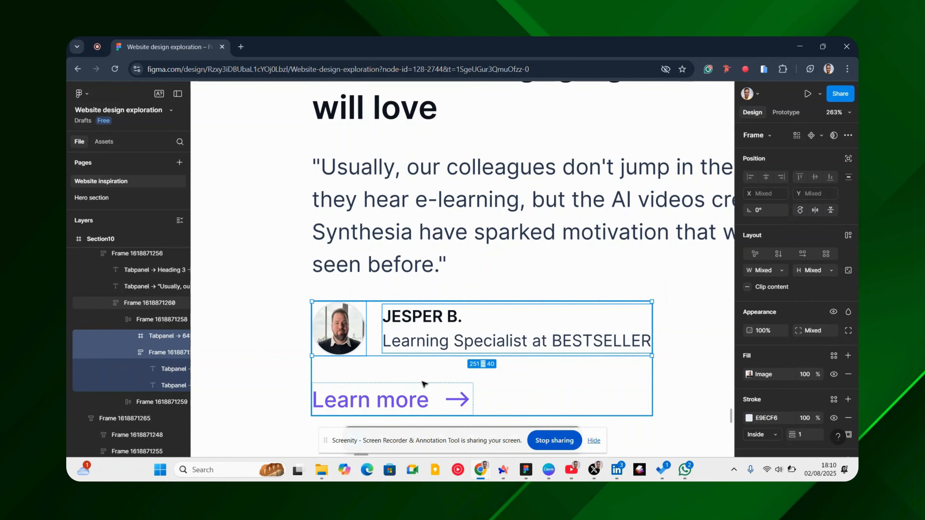
{"action": "left_click", "coordinate": [388, 396], "text": "shift"}
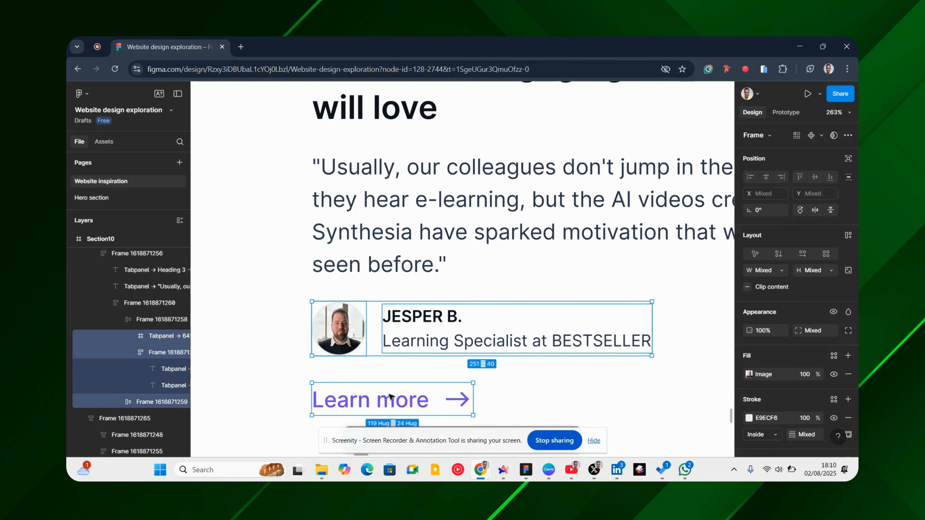
{"action": "scroll", "coordinate": [379, 385], "scroll_direction": "down", "scroll_amount": 6}
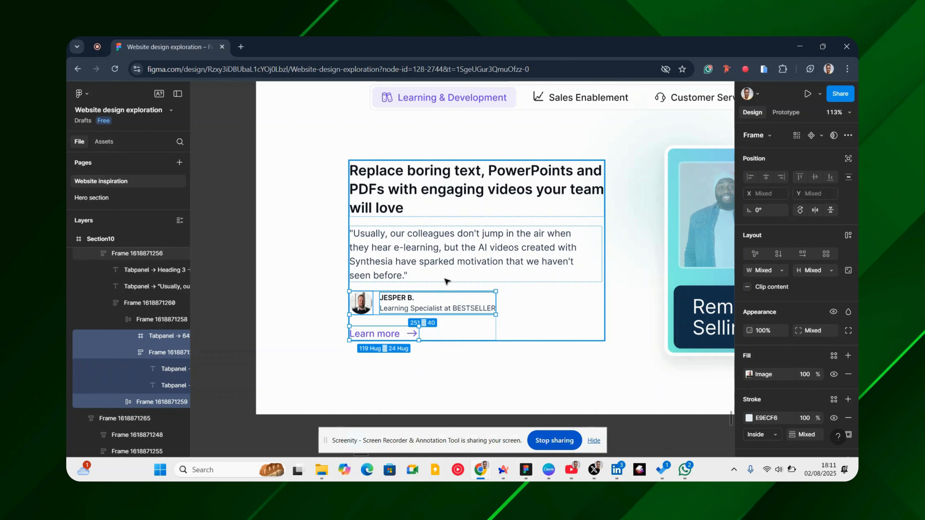
Step: Set the vertical gap between the author's name and job title to 18
{"action": "left_click", "coordinate": [428, 297]}
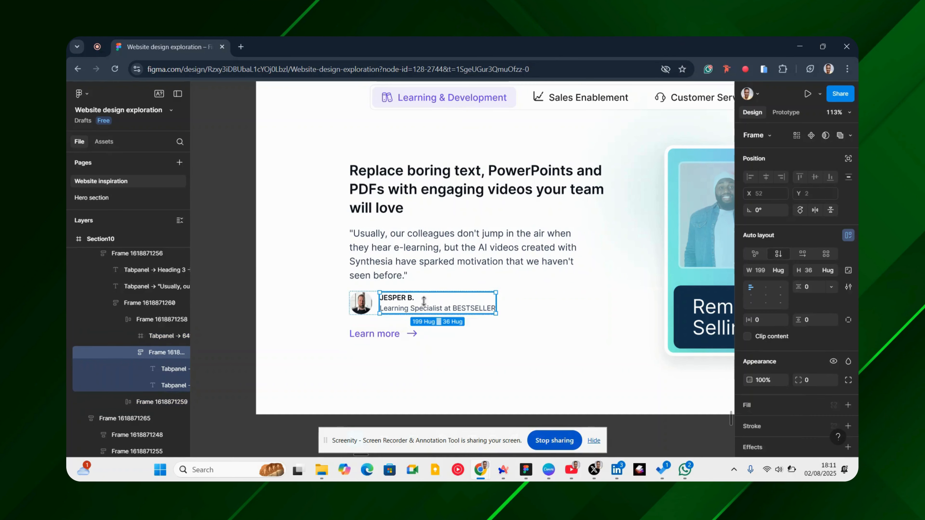
{"action": "left_click", "coordinate": [416, 307]}
{"action": "scroll", "coordinate": [412, 310], "scroll_direction": "up", "scroll_amount": 5}
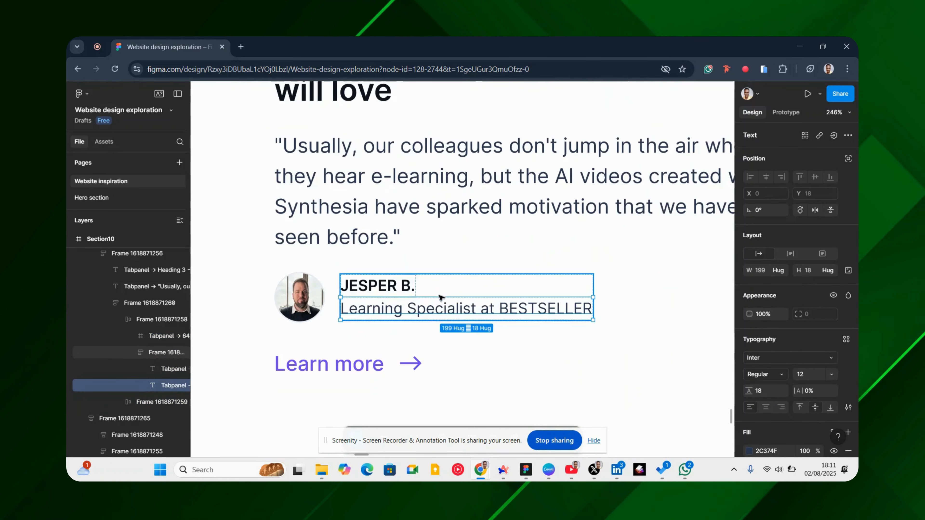
{"action": "left_click", "coordinate": [427, 296]}
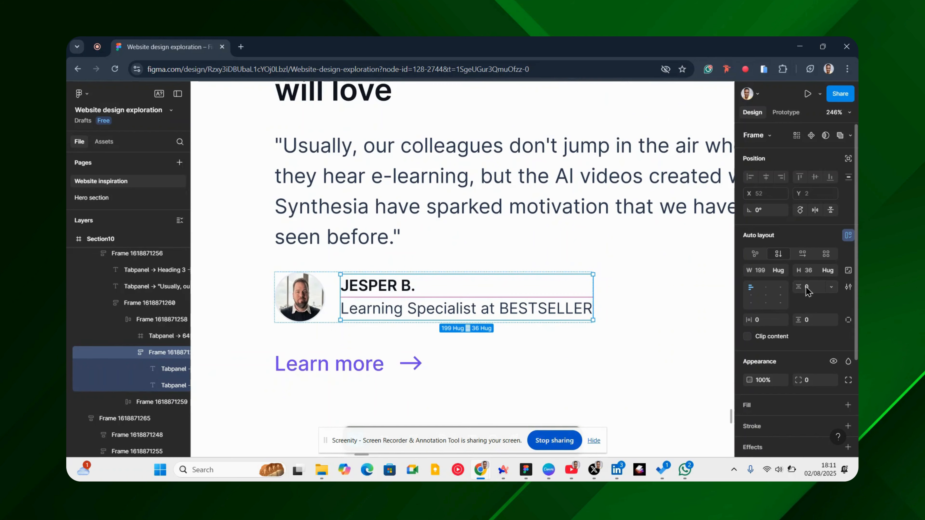
{"action": "left_click_drag", "start_coordinate": [798, 286], "coordinate": [808, 287]}
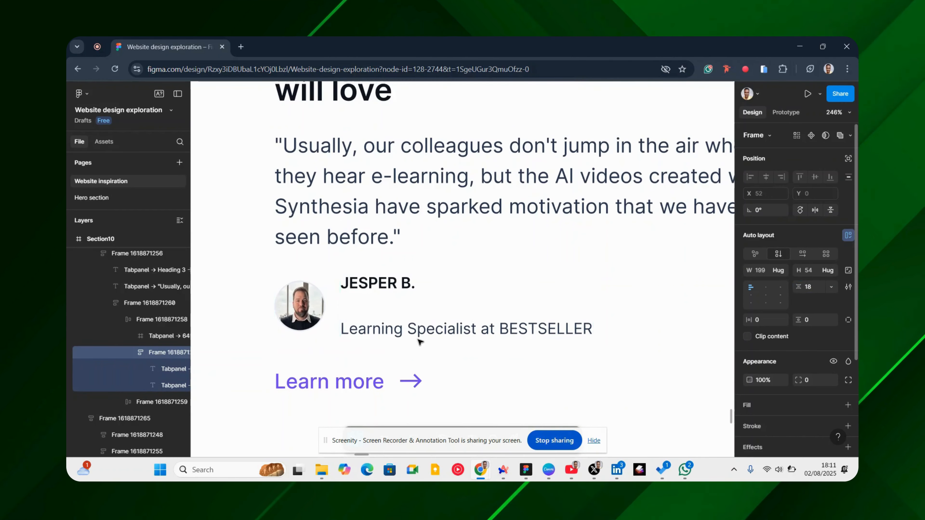
Step: Widen the horizontal gap between the author's avatar and the name and job title frame to 44
{"action": "scroll", "coordinate": [358, 355], "scroll_direction": "down", "scroll_amount": 5}
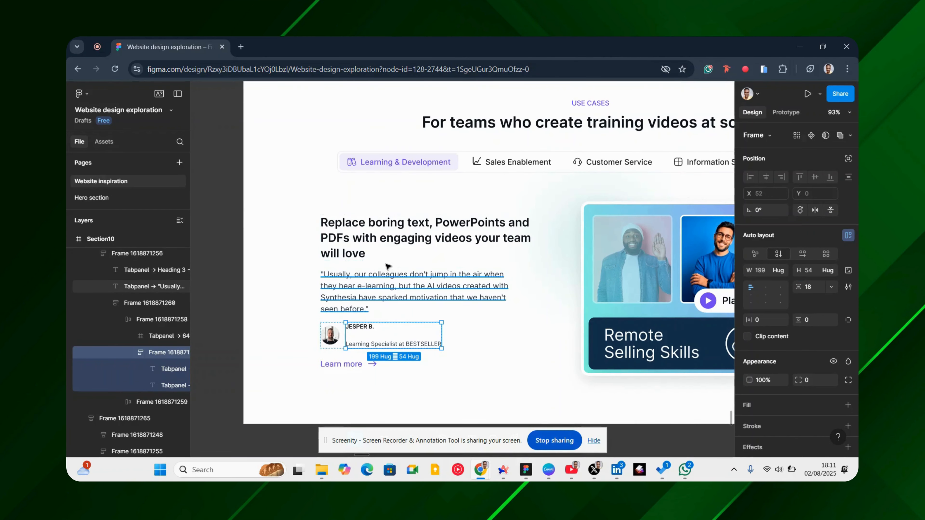
{"action": "left_click", "coordinate": [399, 254]}
{"action": "left_click", "coordinate": [368, 287], "text": "shift"}
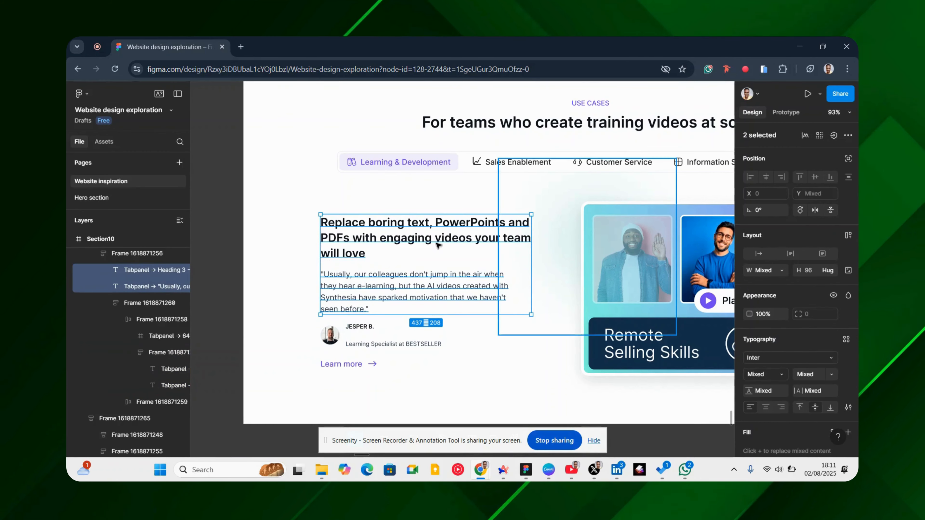
{"action": "scroll", "coordinate": [388, 369], "scroll_direction": "up", "scroll_amount": 5}
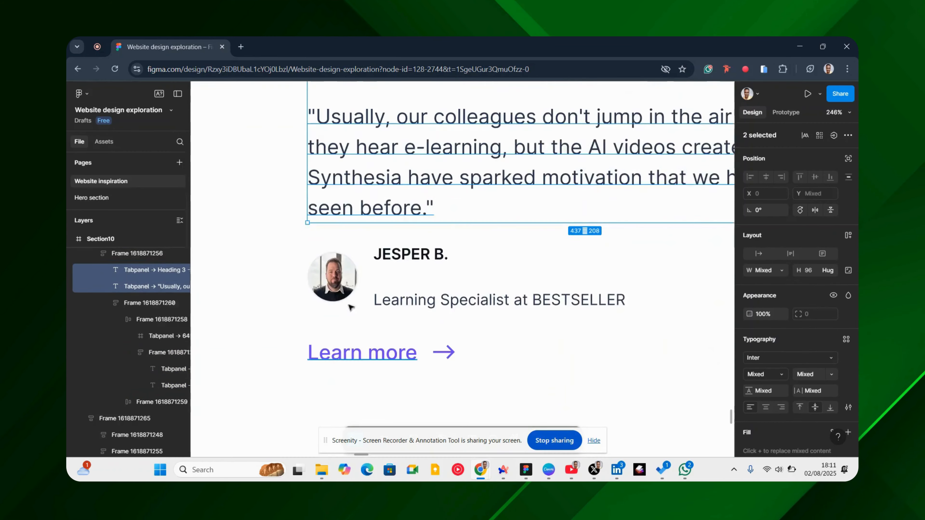
{"action": "left_click", "coordinate": [409, 257]}
{"action": "left_click", "coordinate": [409, 273]}
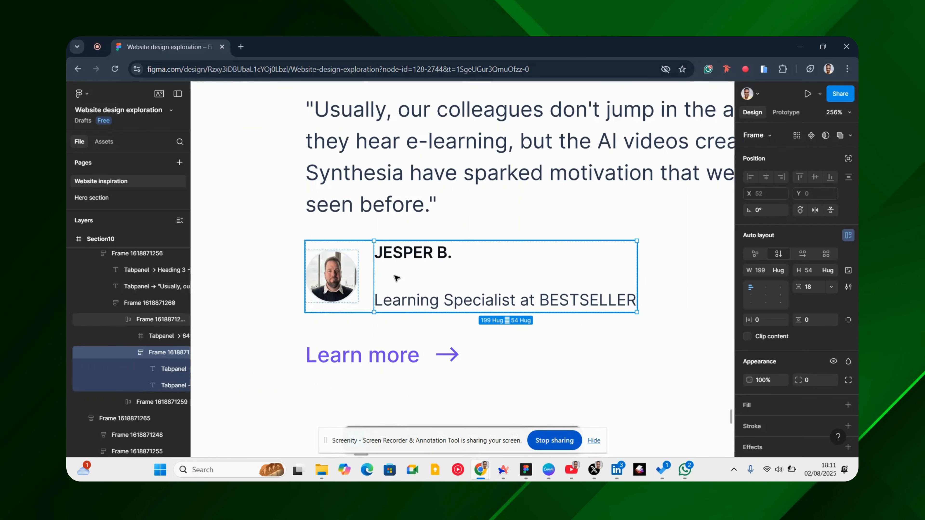
{"action": "left_click", "coordinate": [371, 280]}
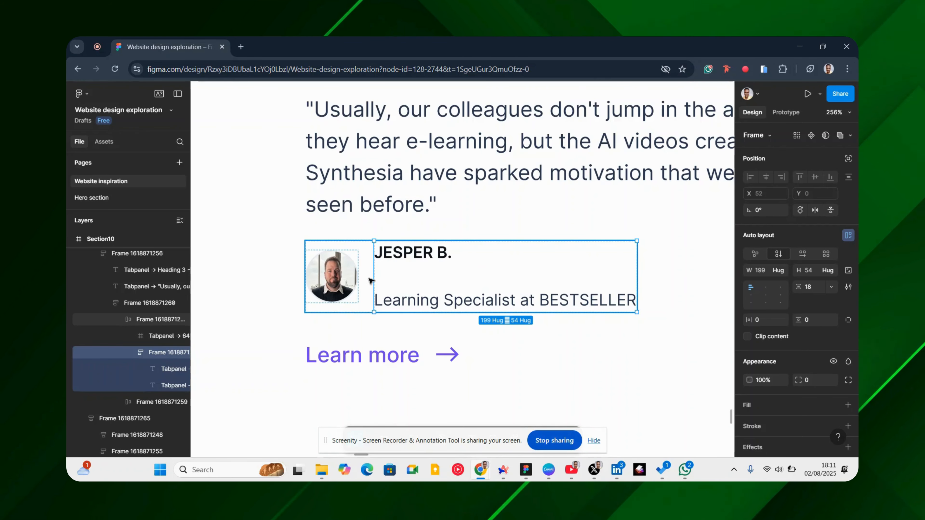
{"action": "left_click_drag", "start_coordinate": [374, 276], "coordinate": [386, 280]}
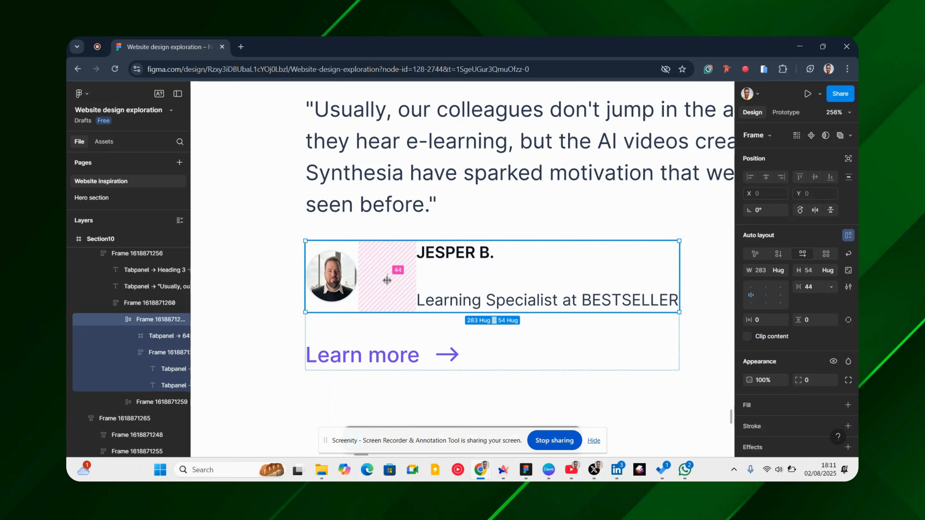
Step: Try a vertical padding of 7 on the frame holding the author's name and job title
{"action": "scroll", "coordinate": [384, 284], "scroll_direction": "down", "scroll_amount": 5}
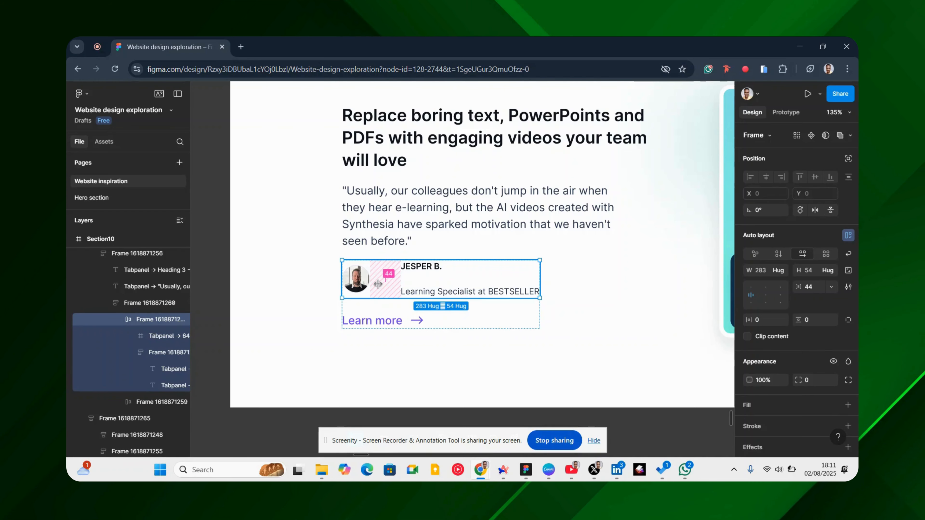
{"action": "scroll", "coordinate": [443, 287], "scroll_direction": "up", "scroll_amount": 3}
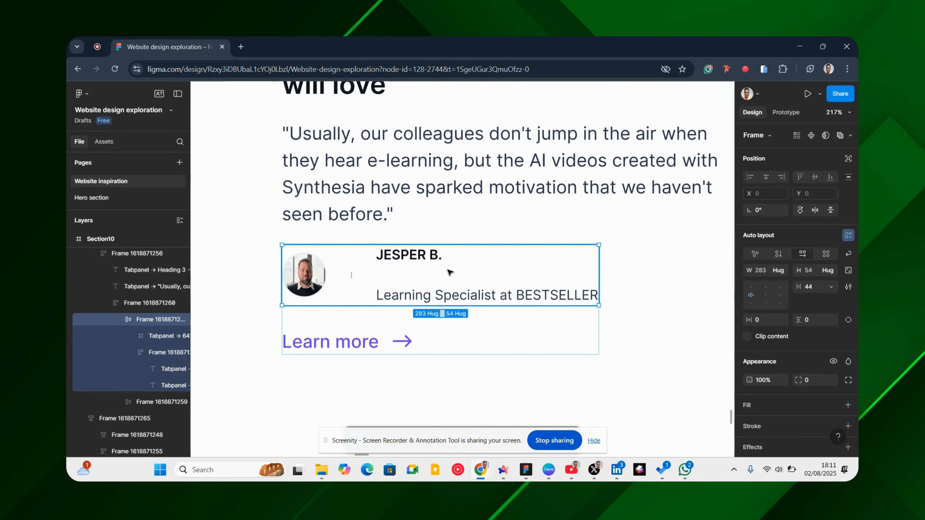
{"action": "left_click", "coordinate": [428, 274]}
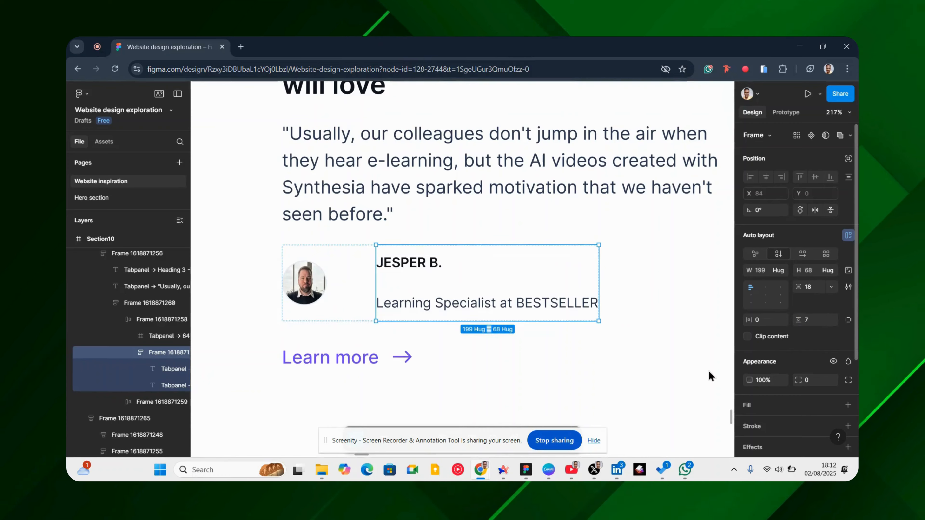
{"action": "scroll", "coordinate": [528, 377], "scroll_direction": "down", "scroll_amount": 5, "text": "ctrl"}
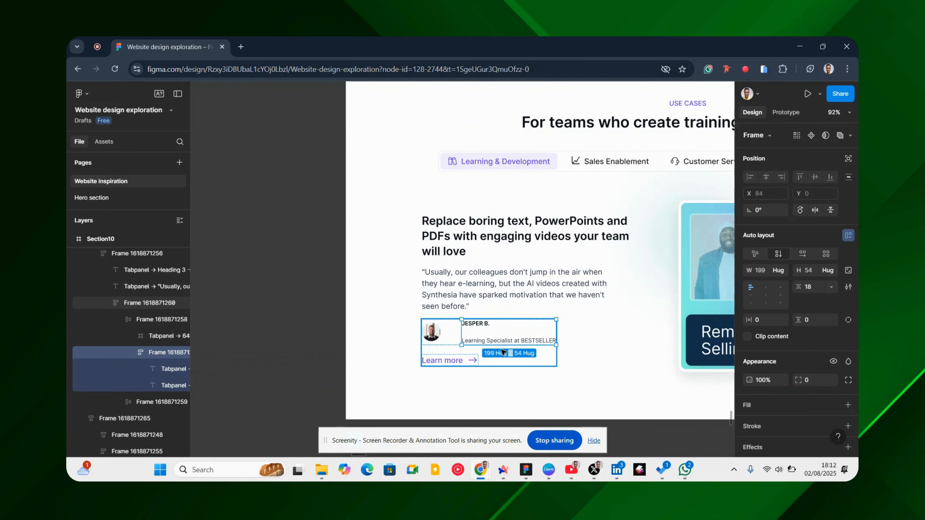
{"action": "scroll", "coordinate": [502, 352], "scroll_direction": "right", "scroll_amount": 3}
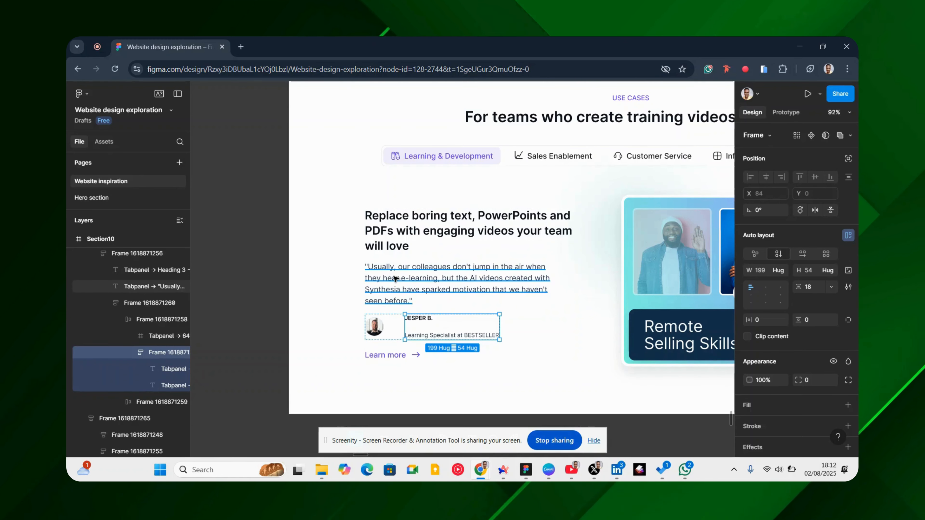
{"action": "scroll", "coordinate": [414, 278], "scroll_direction": "down", "scroll_amount": 5}
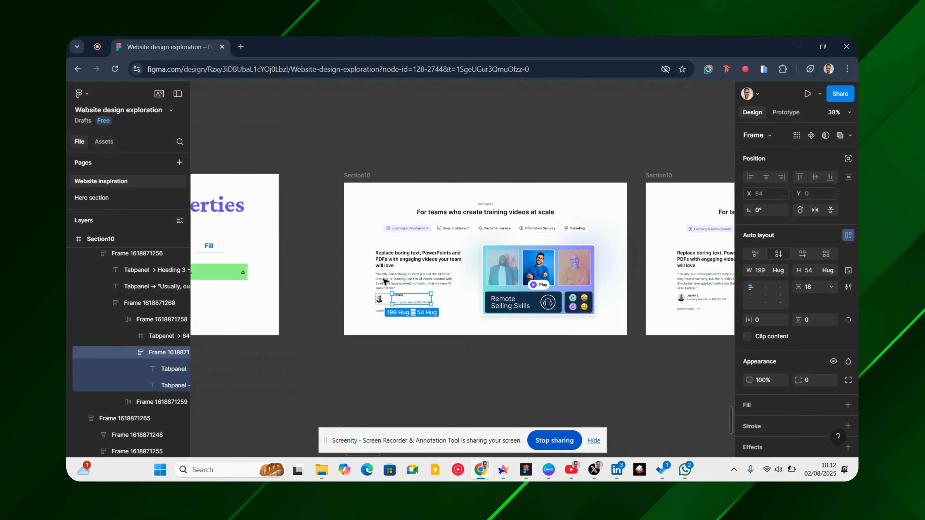
{"action": "mouse_move", "coordinate": [185, 447]}
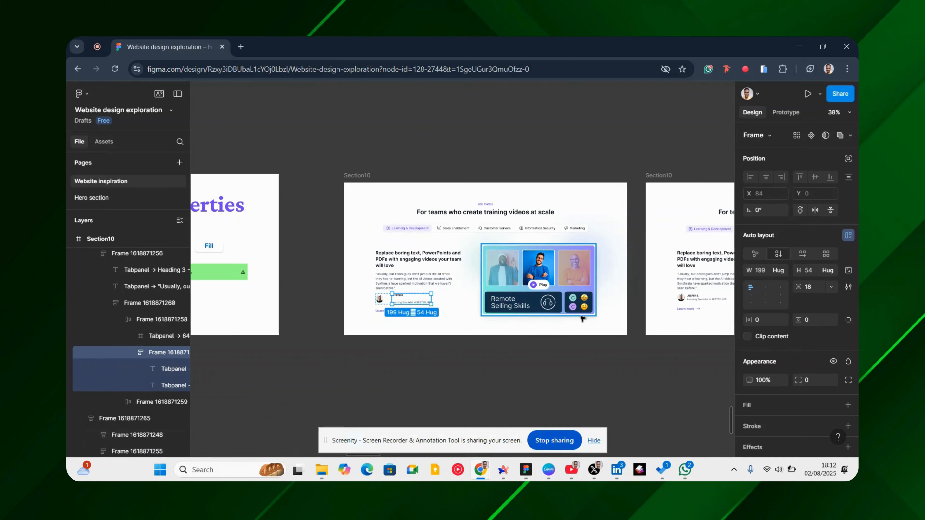
Step: Wrap the USE CASES label and the main heading of the last Section10 copy in auto layout with a vertical gap of 6
{"action": "scroll", "coordinate": [523, 322], "scroll_direction": "right", "scroll_amount": 5}
{"action": "scroll", "coordinate": [522, 322], "scroll_direction": "right", "scroll_amount": 1}
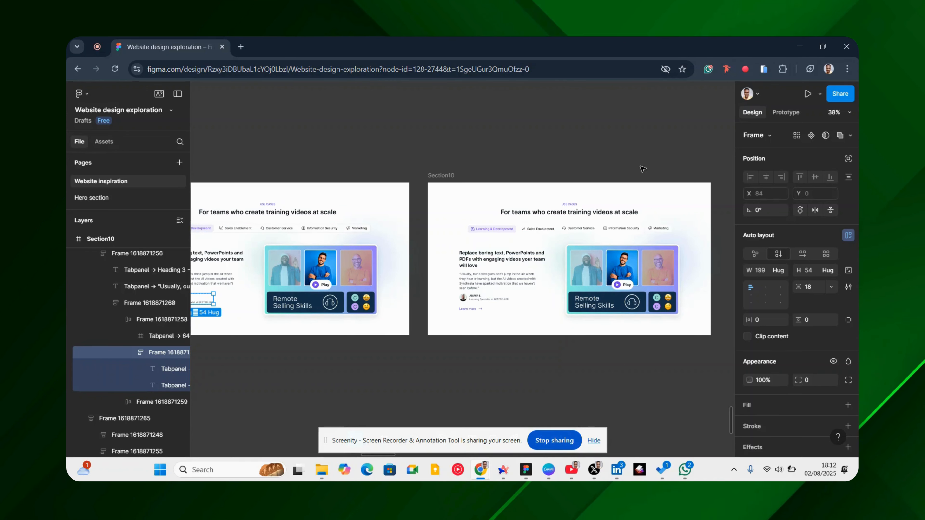
{"action": "scroll", "coordinate": [594, 215], "scroll_direction": "up", "scroll_amount": 5}
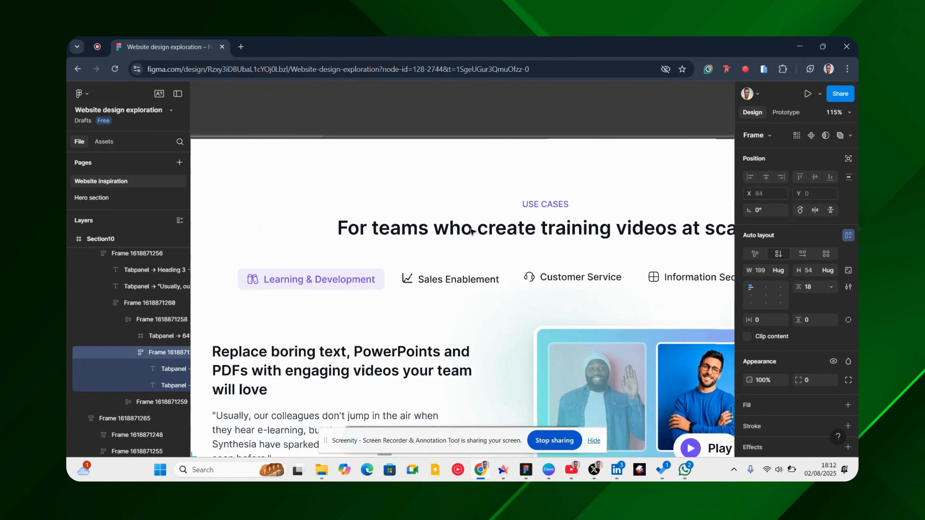
{"action": "scroll", "coordinate": [469, 230], "scroll_direction": "down", "scroll_amount": 2}
{"action": "scroll", "coordinate": [524, 238], "scroll_direction": "up", "scroll_amount": 3}
{"action": "scroll", "coordinate": [543, 209], "scroll_direction": "down", "scroll_amount": 3}
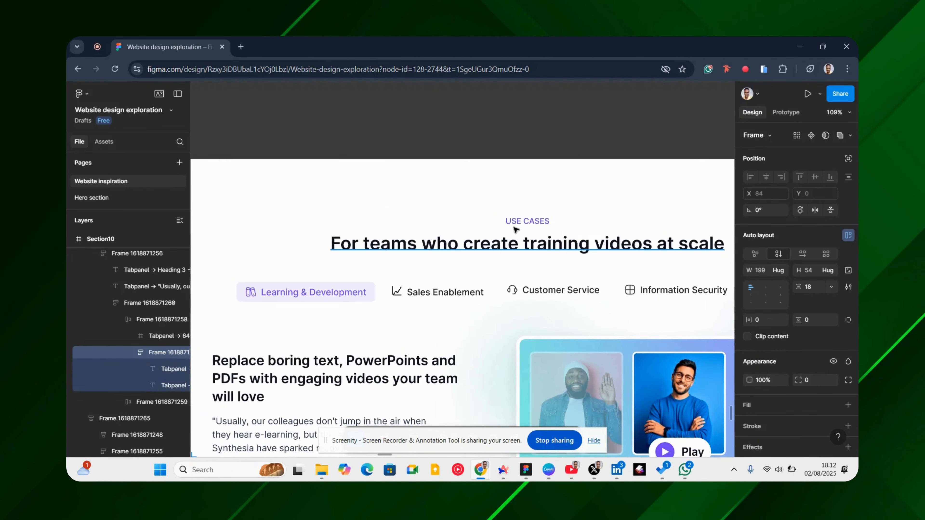
{"action": "left_click", "coordinate": [526, 226]}
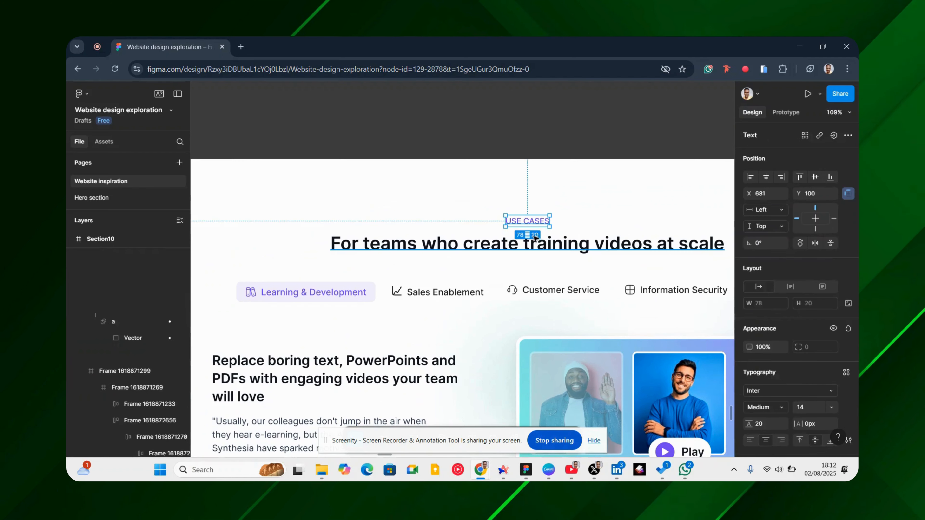
{"action": "left_click", "coordinate": [545, 247], "text": "shift"}
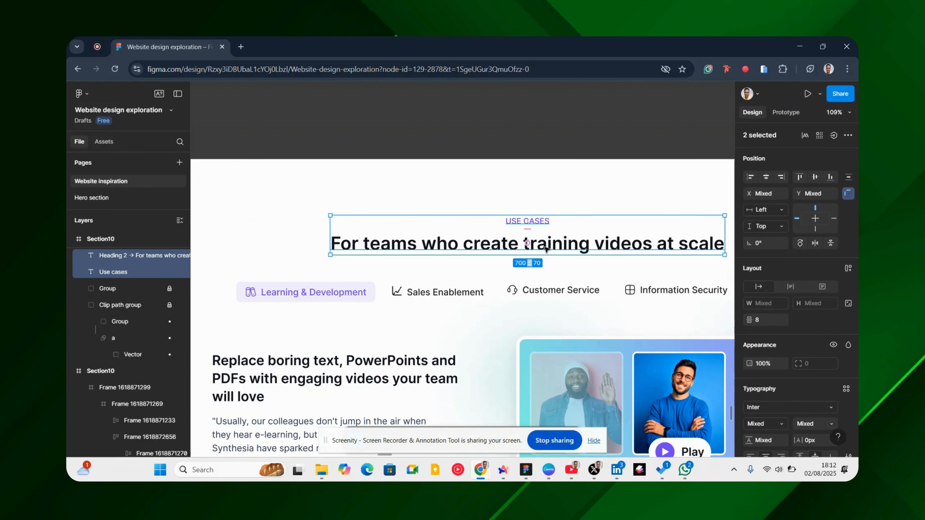
{"action": "key", "text": "shift+a"}
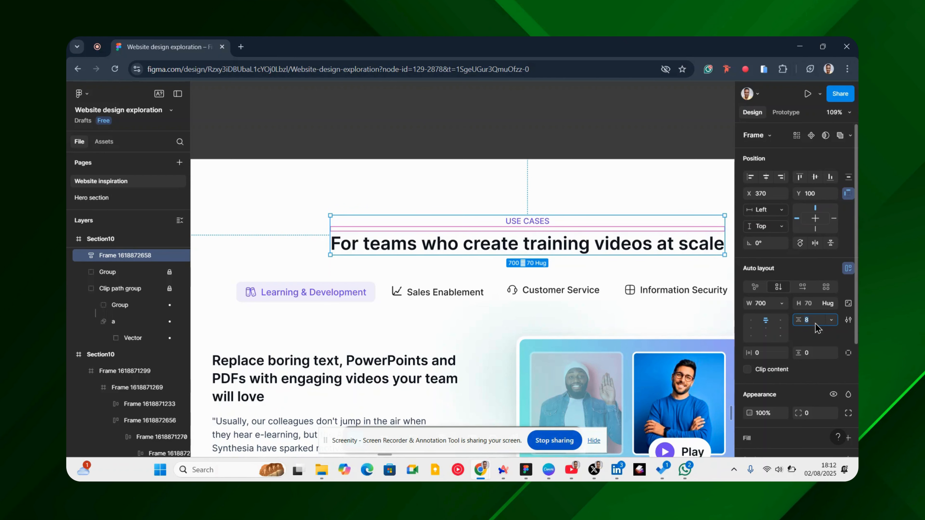
{"action": "type", "text": "6"}
{"action": "key", "text": "Return"}
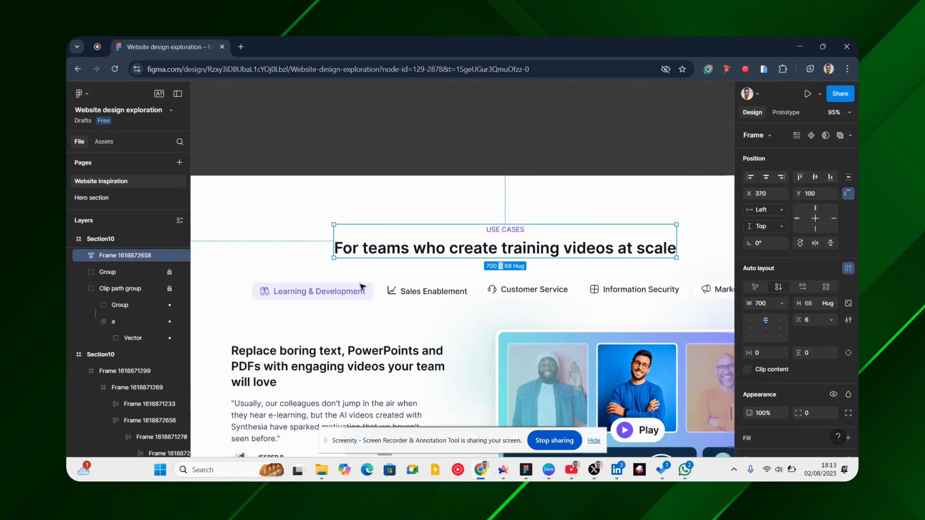
Step: Wrap the five category tabs below the heading in one horizontal auto layout frame with a gap of 12
{"action": "scroll", "coordinate": [325, 288], "scroll_direction": "down", "scroll_amount": 3}
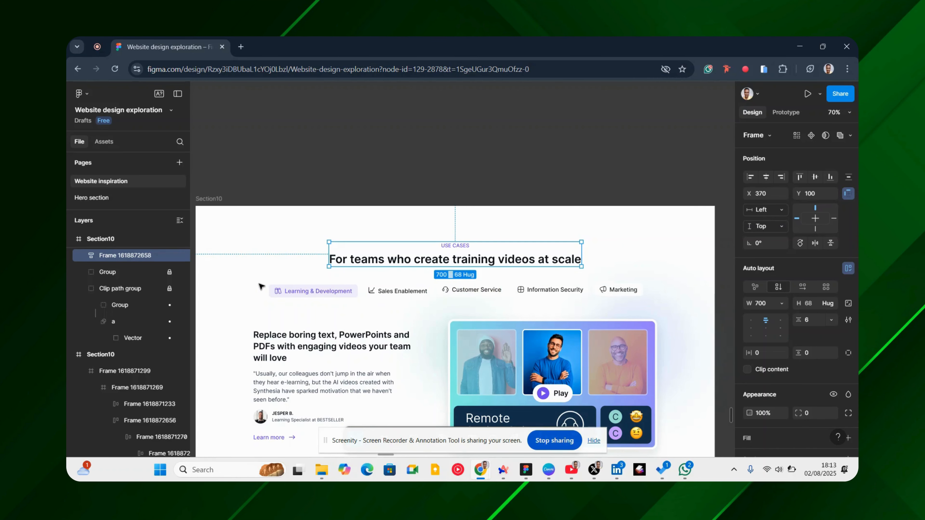
{"action": "left_click_drag", "start_coordinate": [253, 283], "coordinate": [661, 304]}
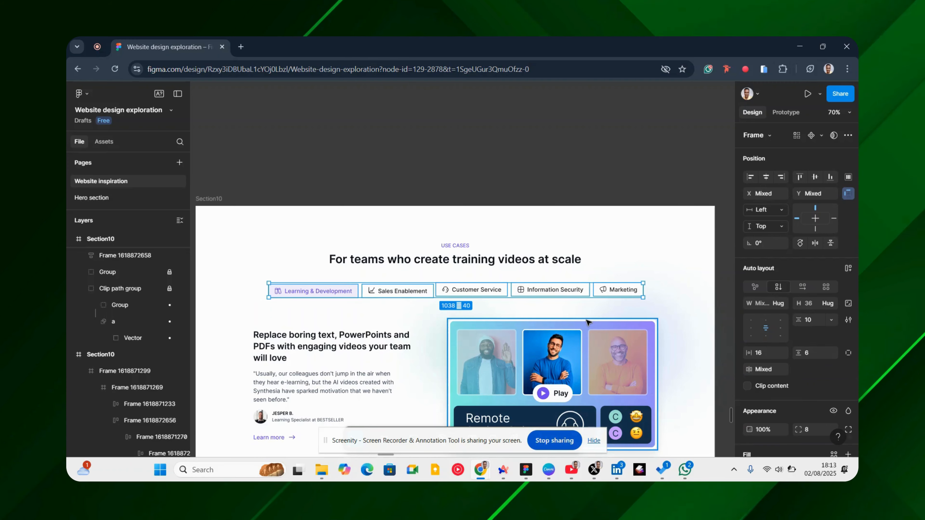
{"action": "key", "text": "shift+a"}
{"action": "scroll", "coordinate": [430, 296], "scroll_direction": "up", "scroll_amount": 5}
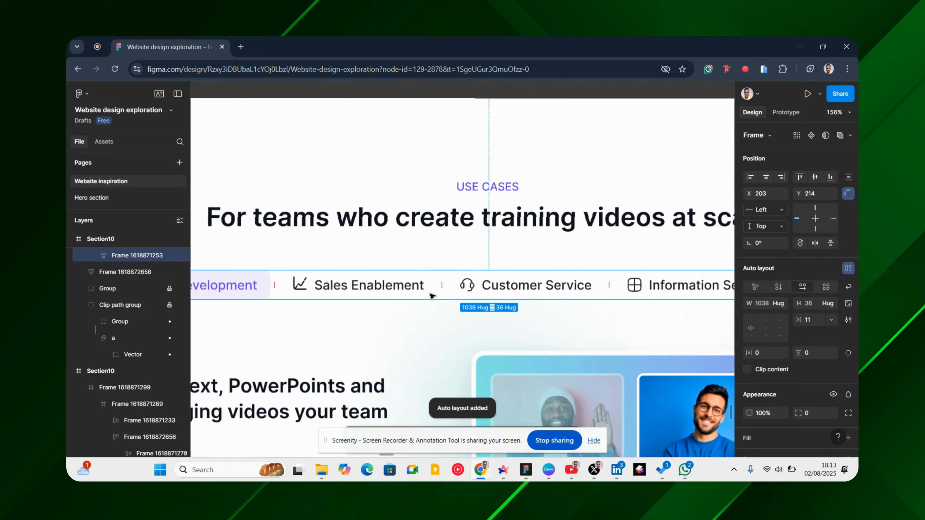
{"action": "left_click", "coordinate": [820, 319]}
{"action": "key", "text": "Up"}
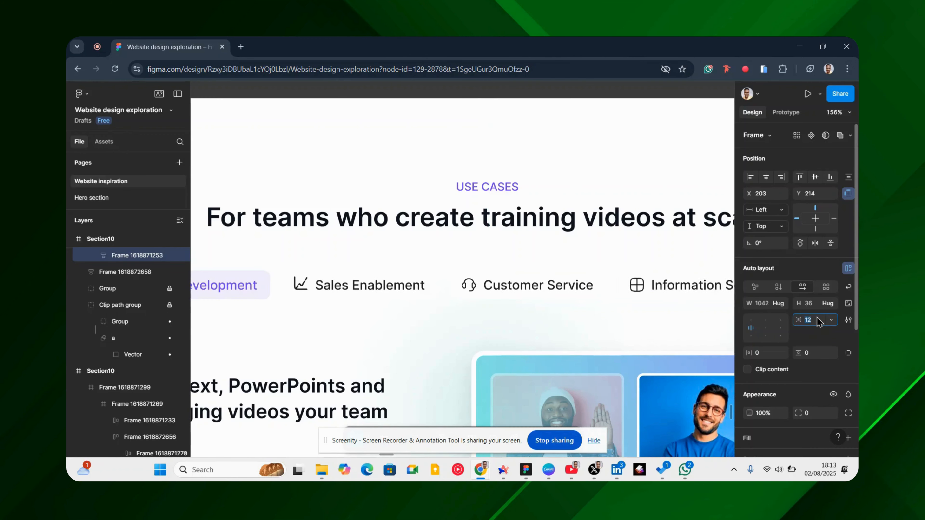
Step: Set the horizontal and vertical padding of the category tabs' parent frame to 4 on all sides
{"action": "scroll", "coordinate": [443, 281], "scroll_direction": "down", "scroll_amount": 2}
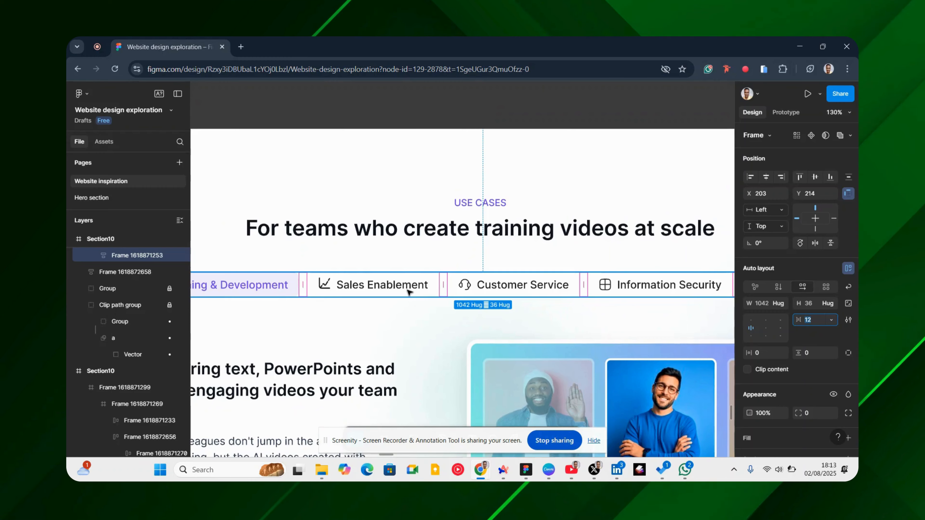
{"action": "scroll", "coordinate": [444, 287], "scroll_direction": "down", "scroll_amount": 2}
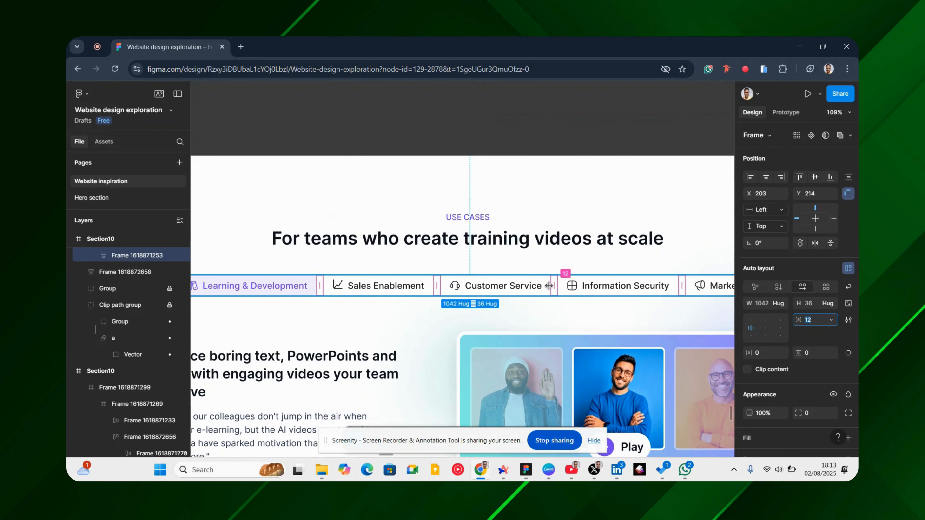
{"action": "scroll", "coordinate": [509, 288], "scroll_direction": "down", "scroll_amount": 1}
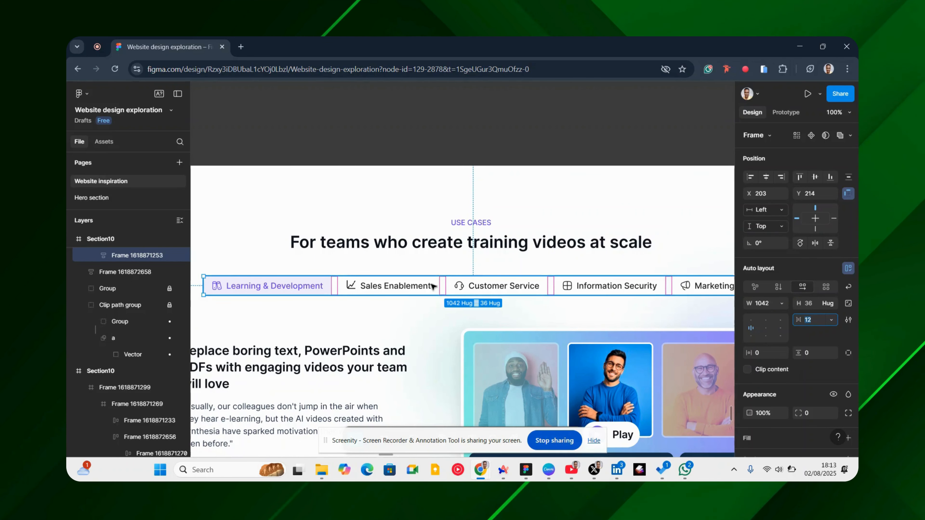
{"action": "scroll", "coordinate": [496, 302], "scroll_direction": "right", "scroll_amount": 3}
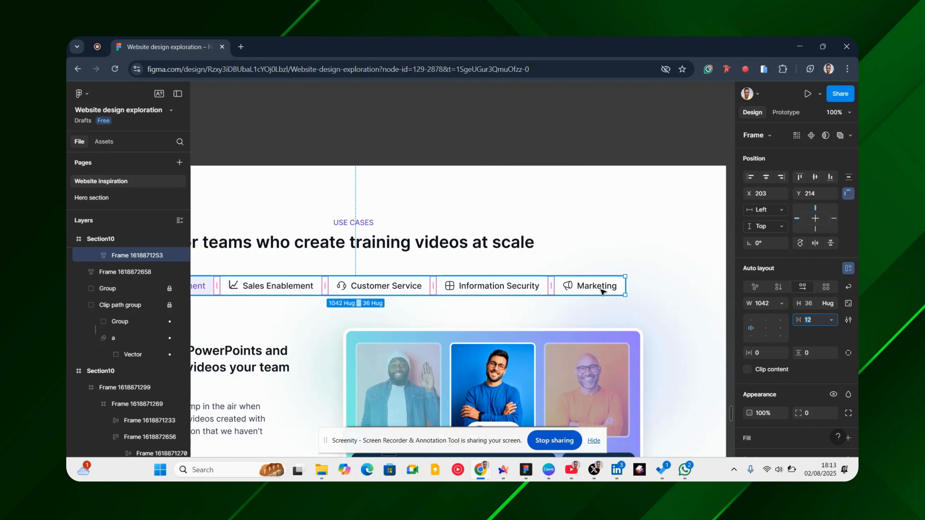
{"action": "scroll", "coordinate": [621, 285], "scroll_direction": "up", "scroll_amount": 5}
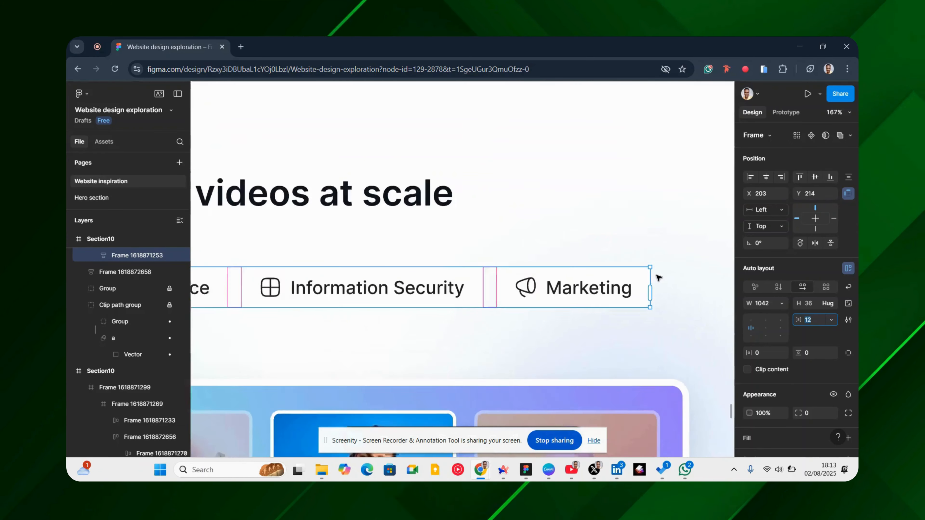
{"action": "scroll", "coordinate": [658, 277], "scroll_direction": "up", "scroll_amount": 4}
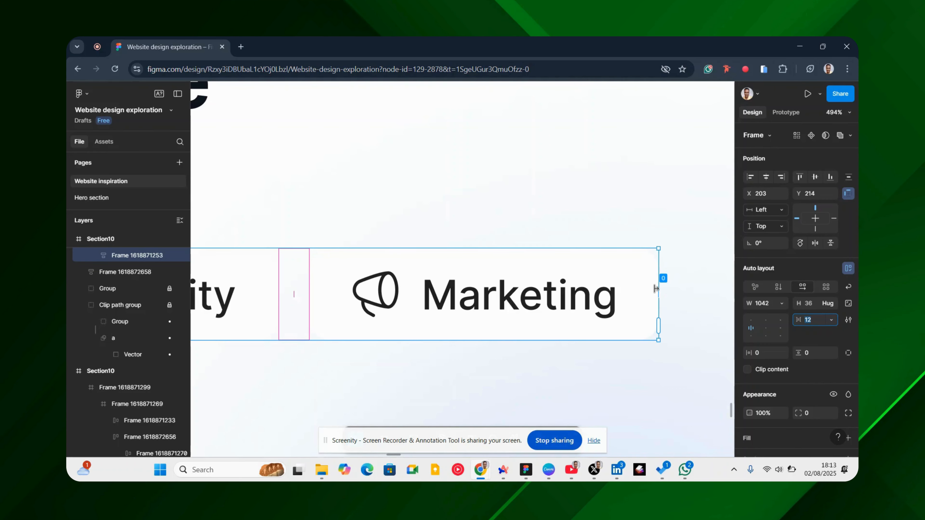
{"action": "left_click", "coordinate": [655, 289]}
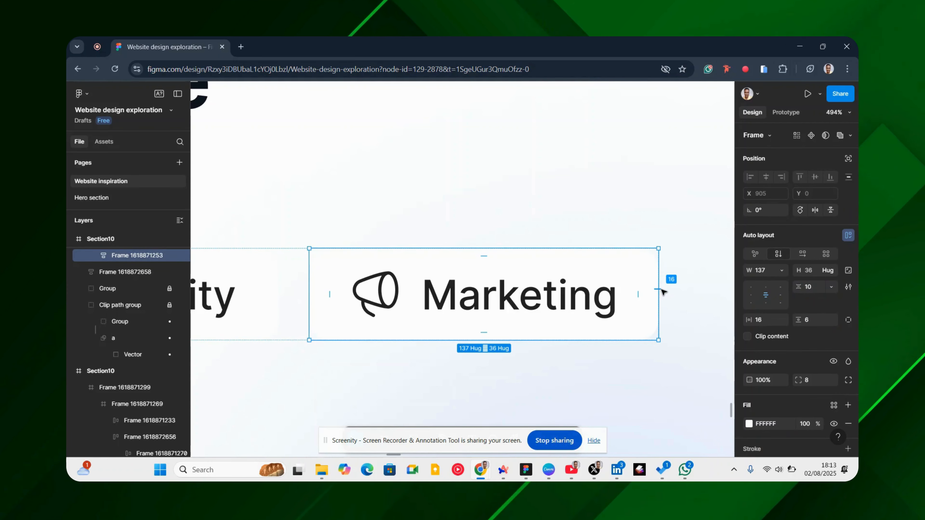
{"action": "left_click", "coordinate": [299, 327]}
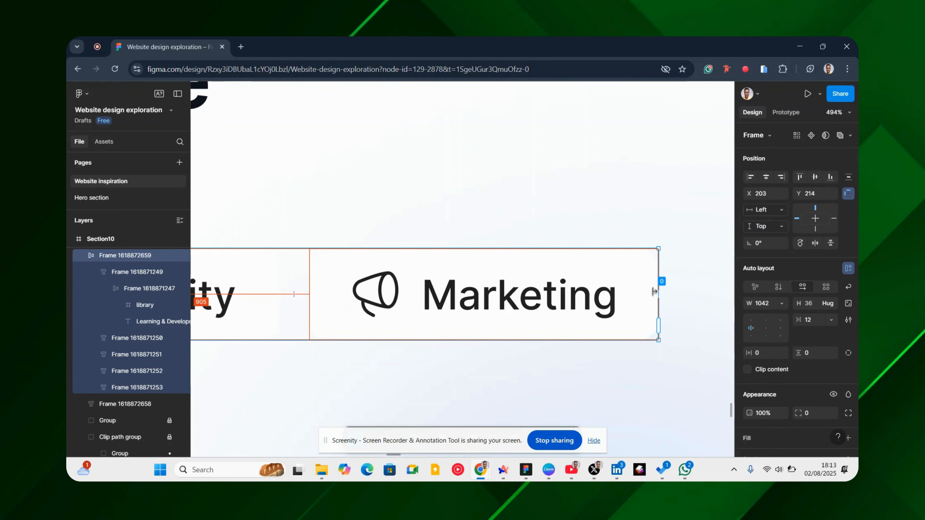
{"action": "left_click_drag", "start_coordinate": [654, 291], "coordinate": [667, 293]}
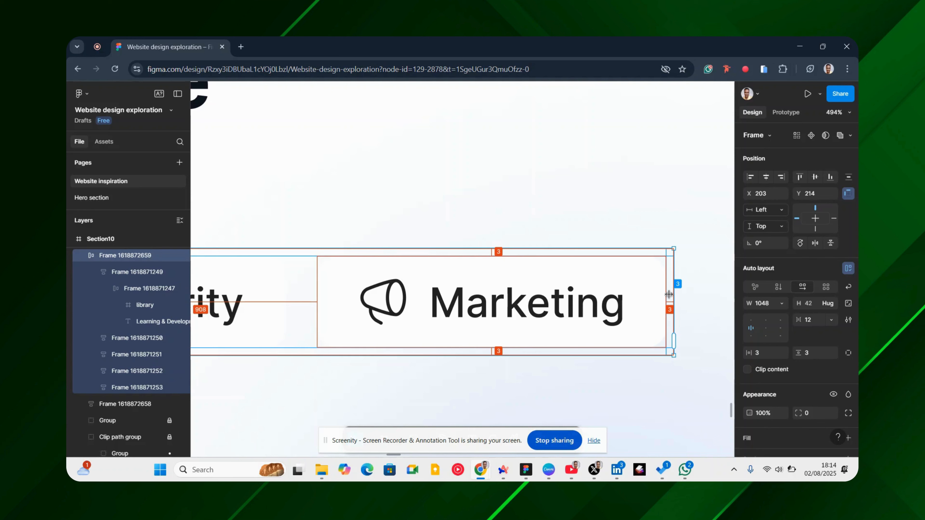
{"action": "left_click_drag", "start_coordinate": [669, 294], "coordinate": [671, 295]}
Step: Give the category tabs' parent frame an inside stroke of E9ECF6 with weight 1 and an FFFFFF fill
{"action": "scroll", "coordinate": [670, 295], "scroll_direction": "down", "scroll_amount": 10}
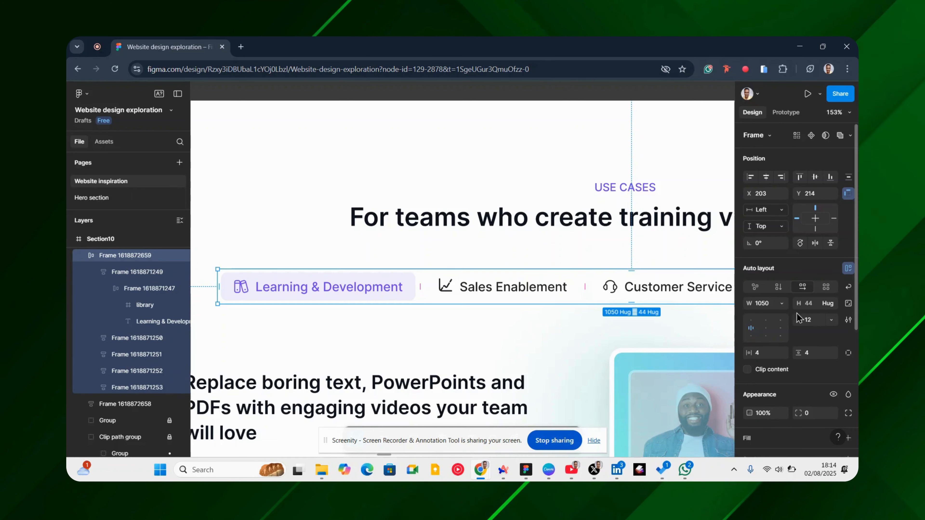
{"action": "scroll", "coordinate": [794, 358], "scroll_direction": "down", "scroll_amount": 3}
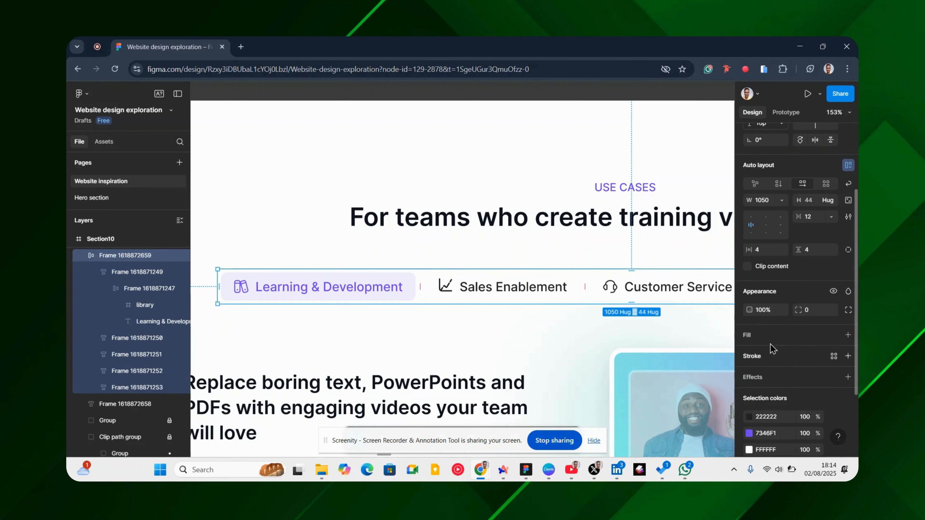
{"action": "left_click", "coordinate": [847, 356]}
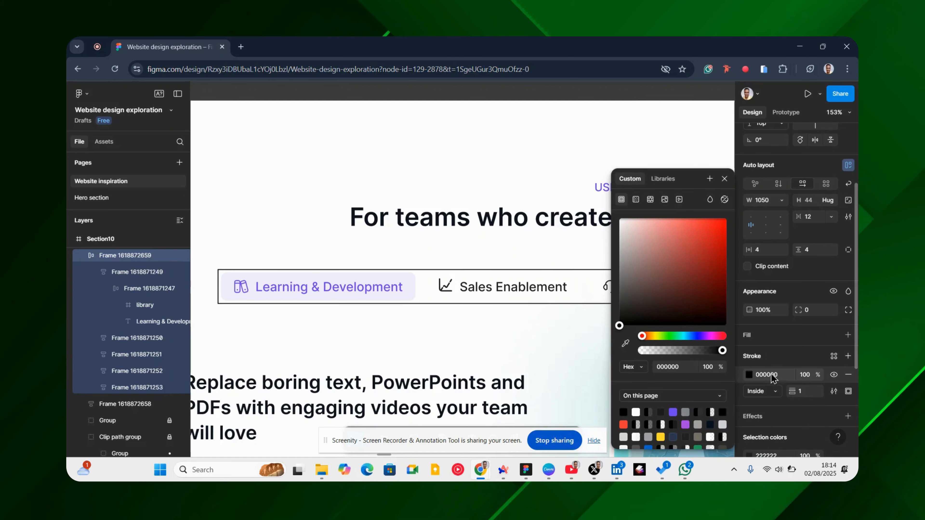
{"action": "left_click", "coordinate": [771, 374]}
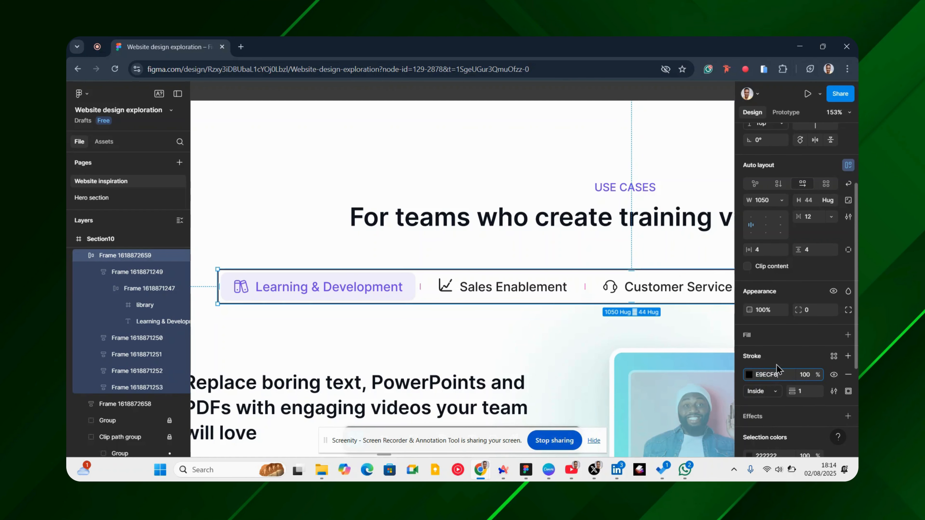
{"action": "left_click", "coordinate": [848, 335]}
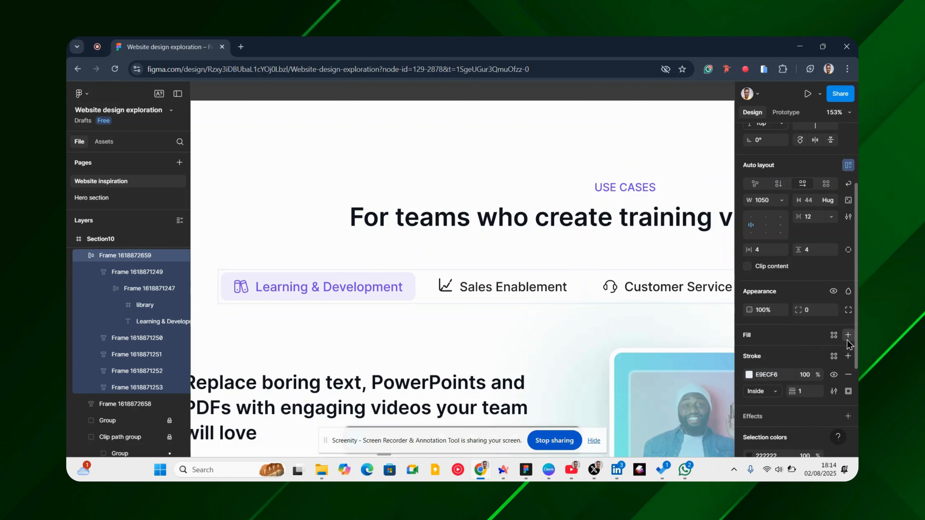
{"action": "left_click", "coordinate": [749, 353]}
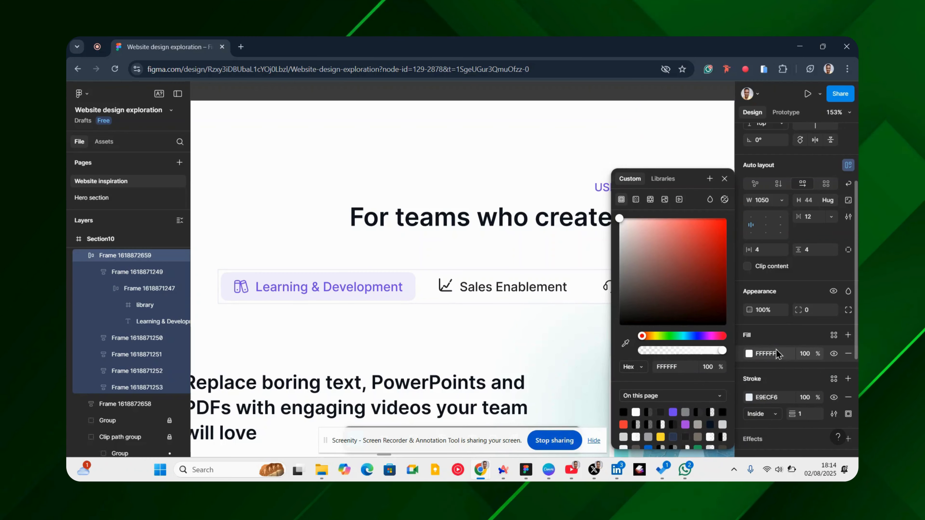
{"action": "left_click", "coordinate": [766, 334]}
{"action": "left_click", "coordinate": [428, 320]}
Step: Apply the Material 3 Small corner variable of 8 to the category tabs' parent frame
{"action": "scroll", "coordinate": [423, 326], "scroll_direction": "down", "scroll_amount": 3}
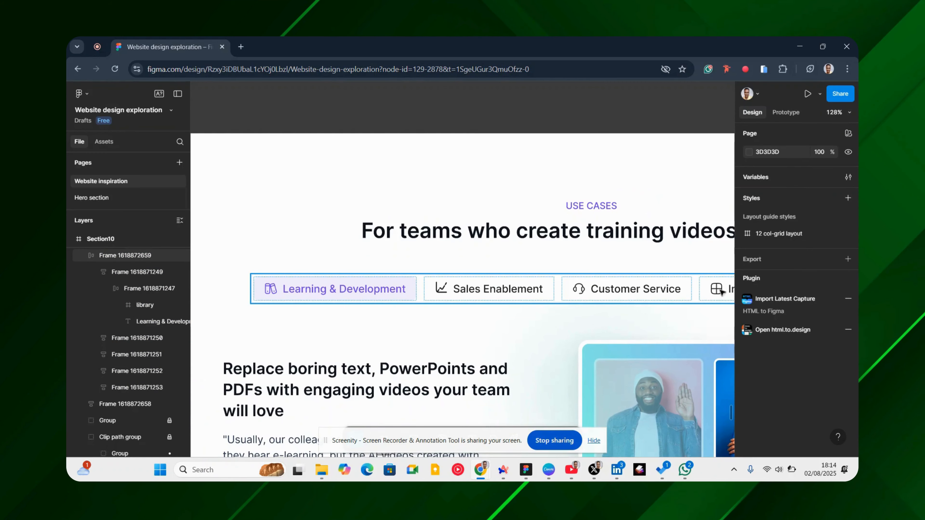
{"action": "left_click", "coordinate": [597, 290]}
{"action": "scroll", "coordinate": [827, 356], "scroll_direction": "down", "scroll_amount": 3}
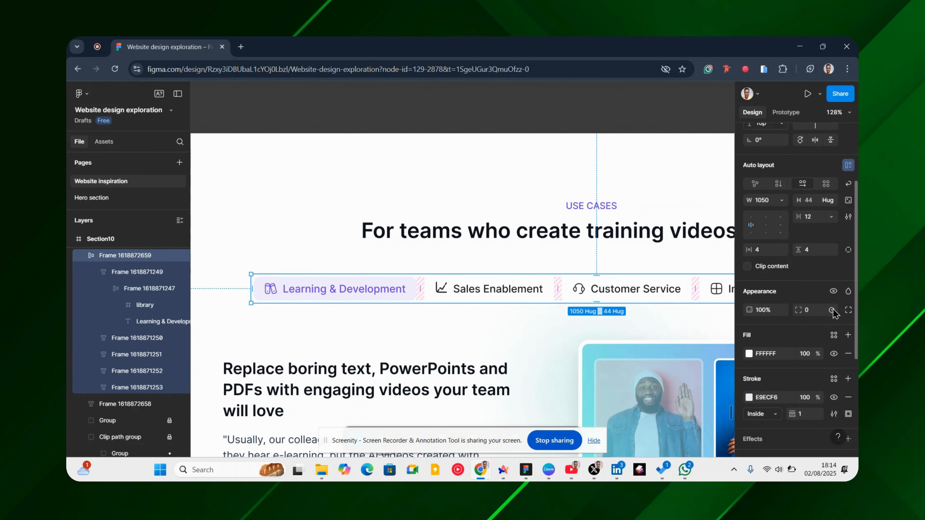
{"action": "left_click", "coordinate": [832, 310]}
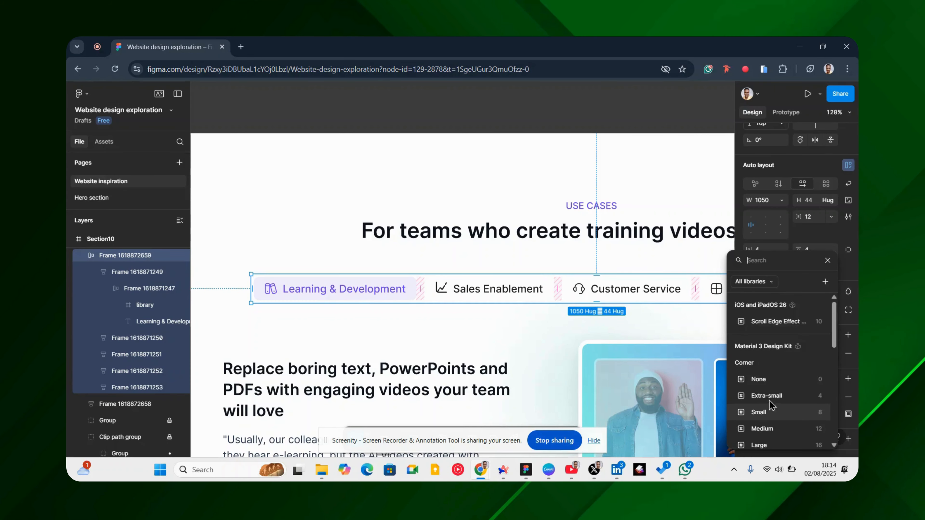
{"action": "left_click", "coordinate": [768, 410]}
{"action": "left_click", "coordinate": [564, 341]}
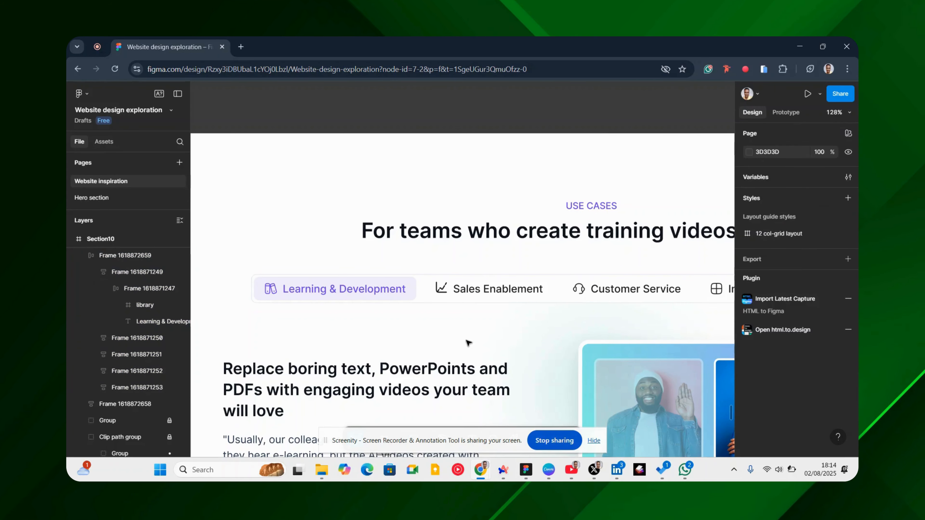
Step: Wrap the USE CASES heading frame and the category tabs frame in a vertical auto layout frame with a gap of 46
{"action": "scroll", "coordinate": [468, 340], "scroll_direction": "right", "scroll_amount": 7}
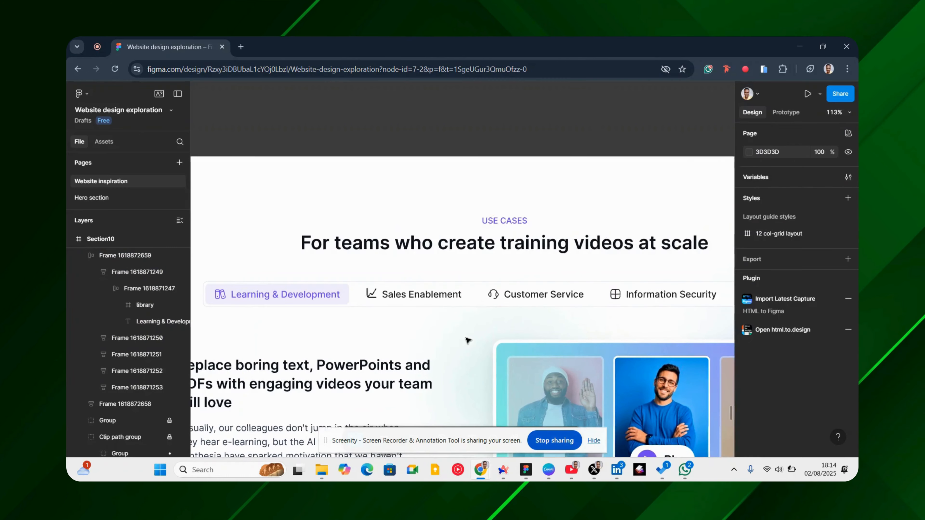
{"action": "scroll", "coordinate": [576, 315], "scroll_direction": "left", "scroll_amount": 10}
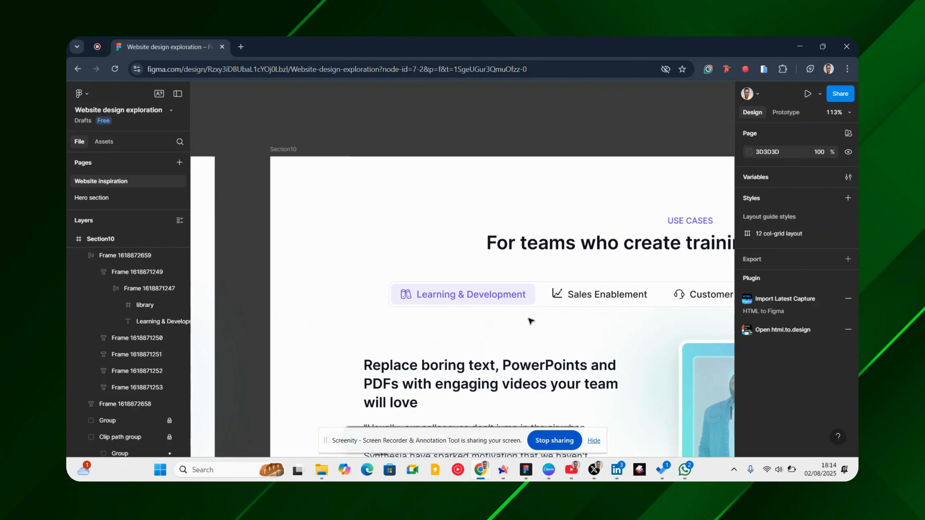
{"action": "scroll", "coordinate": [448, 323], "scroll_direction": "right", "scroll_amount": 5}
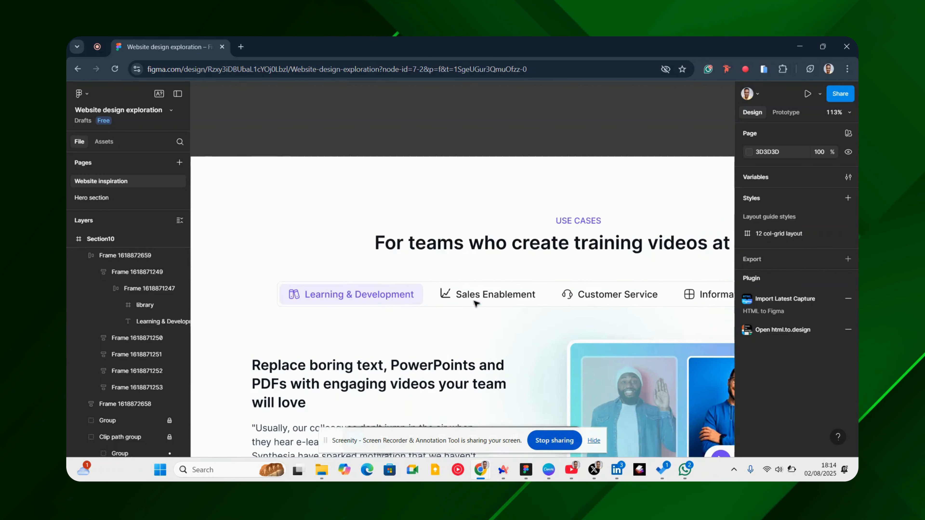
{"action": "left_click", "coordinate": [515, 227]}
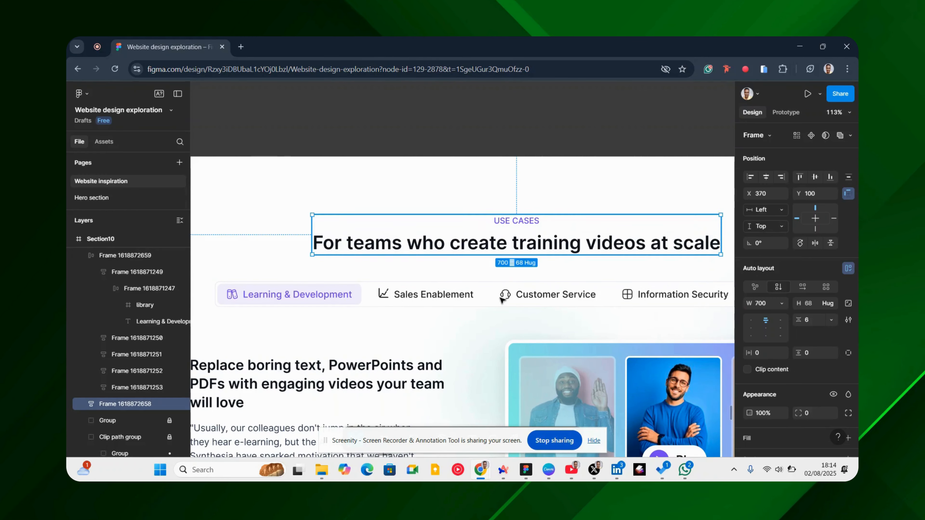
{"action": "left_click", "coordinate": [497, 297], "text": "shift"}
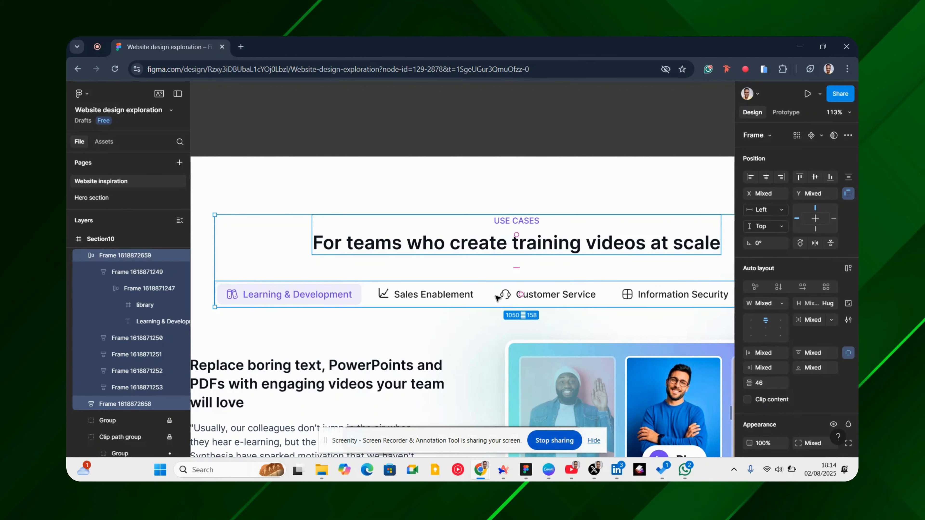
{"action": "key", "text": "shift+a"}
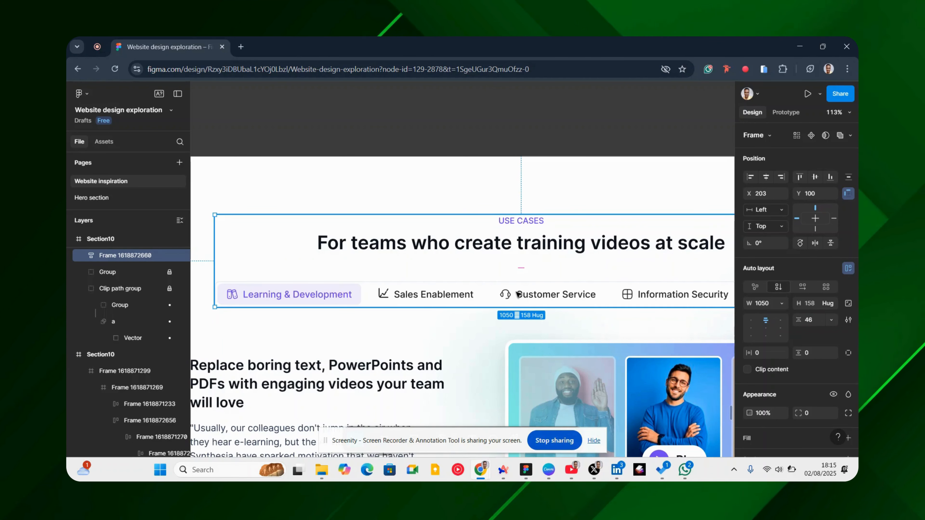
{"action": "mouse_move", "coordinate": [520, 278]}
{"action": "left_mouse_down"}
{"action": "mouse_move", "coordinate": [514, 256]}
{"action": "mouse_move", "coordinate": [519, 265]}
{"action": "left_mouse_up"}
{"action": "key", "text": "ctrl+z"}
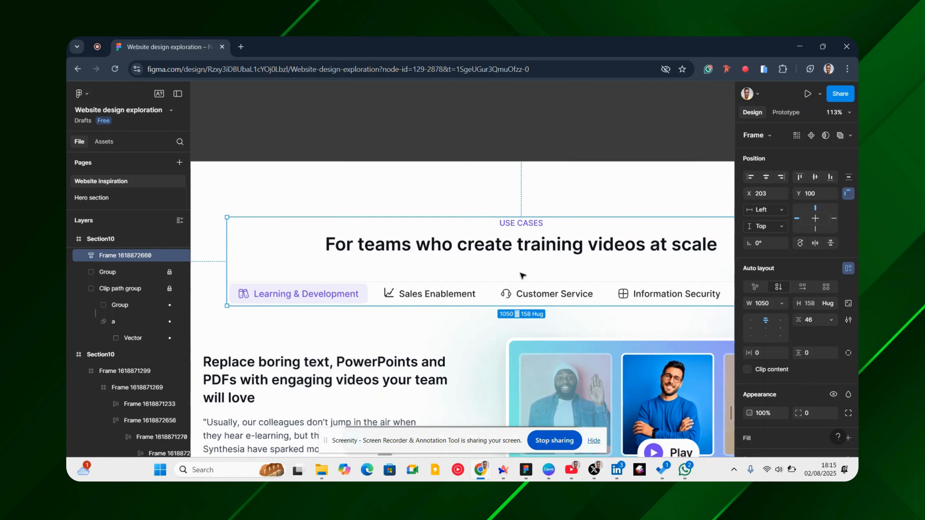
Step: Stack the testimonial author's name and job title with auto layout and wrap them with the avatar in a horizontal auto layout with gap 12
{"action": "scroll", "coordinate": [521, 272], "scroll_direction": "down", "scroll_amount": 5, "text": "ctrl"}
{"action": "scroll", "coordinate": [492, 307], "scroll_direction": "left", "scroll_amount": 5}
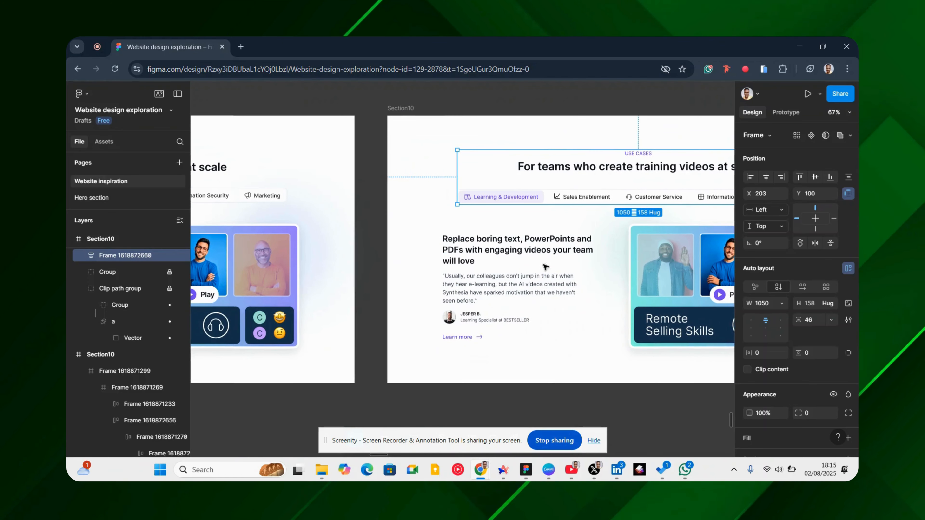
{"action": "left_click", "coordinate": [493, 260]}
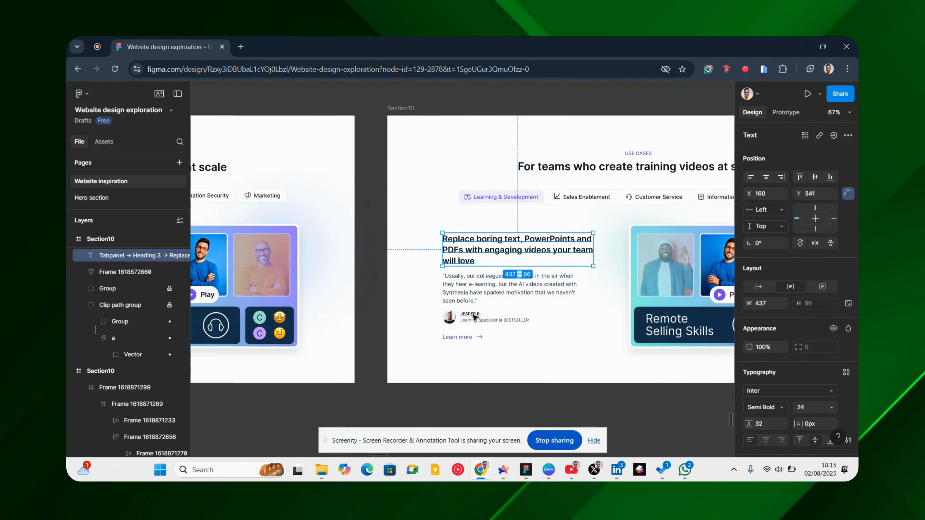
{"action": "scroll", "coordinate": [474, 316], "scroll_direction": "up", "scroll_amount": 2, "text": "ctrl"}
{"action": "scroll", "coordinate": [477, 268], "scroll_direction": "down", "scroll_amount": 2, "text": "ctrl"}
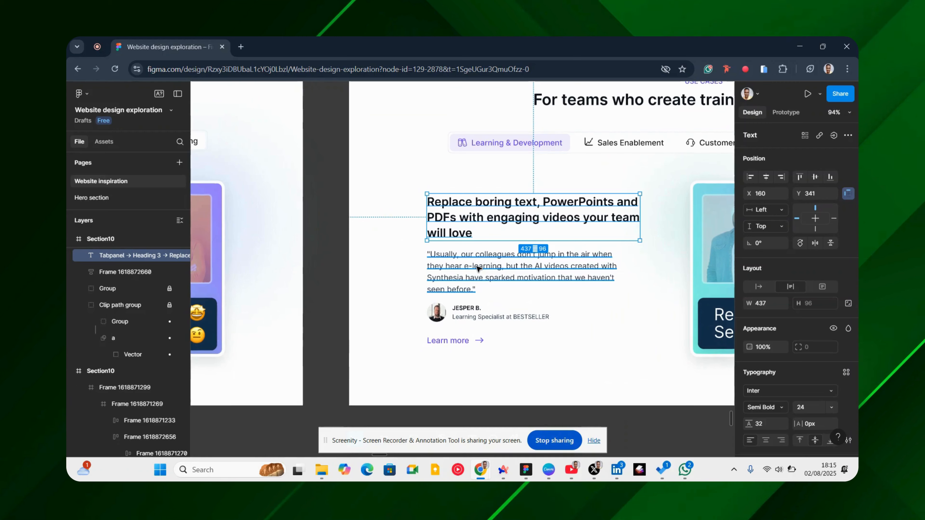
{"action": "scroll", "coordinate": [478, 268], "scroll_direction": "right", "scroll_amount": 1}
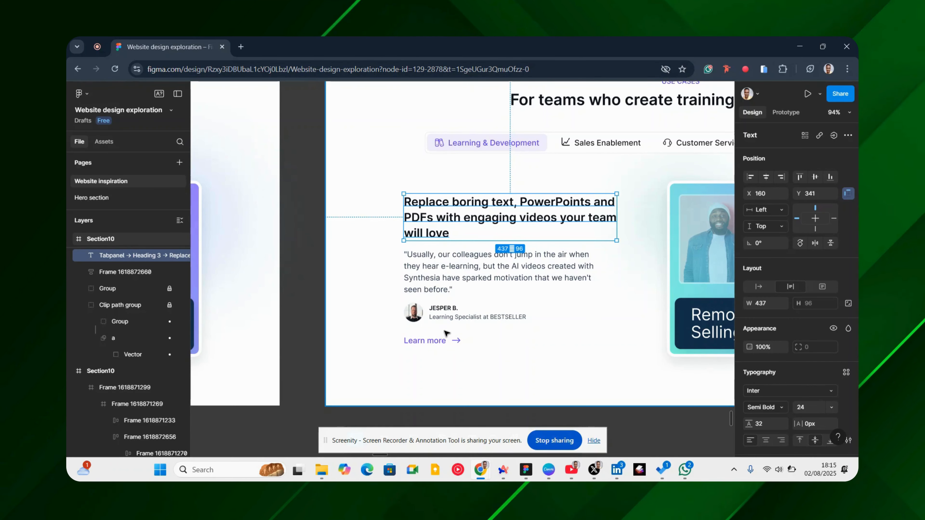
{"action": "scroll", "coordinate": [456, 330], "scroll_direction": "up", "scroll_amount": 5}
{"action": "left_click", "coordinate": [435, 272]}
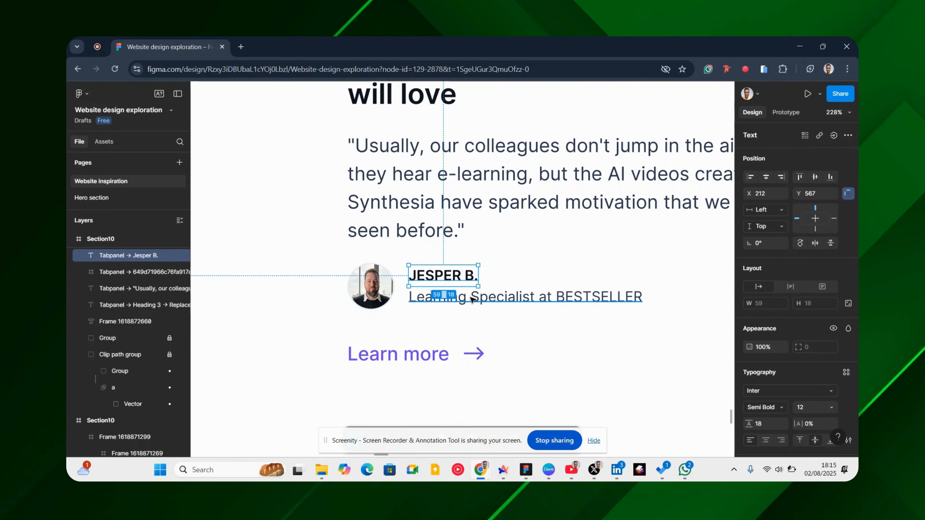
{"action": "left_click", "coordinate": [461, 300], "text": "shift"}
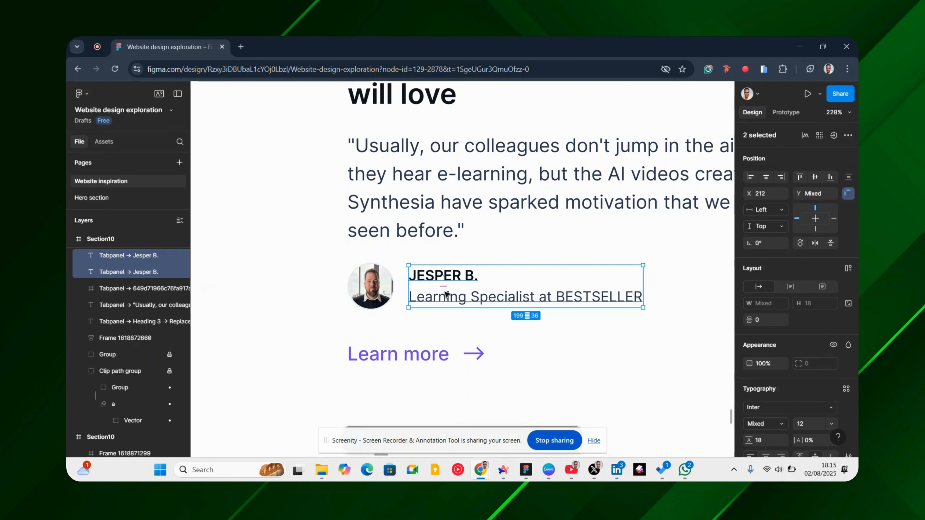
{"action": "key", "text": "shift+a"}
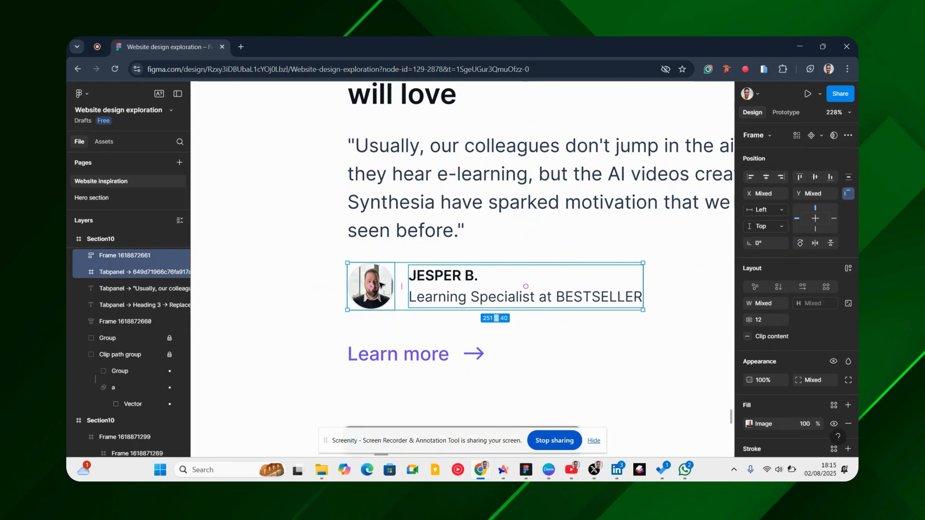
{"action": "left_click", "coordinate": [380, 285], "text": "shift"}
{"action": "key", "text": "shift+a"}
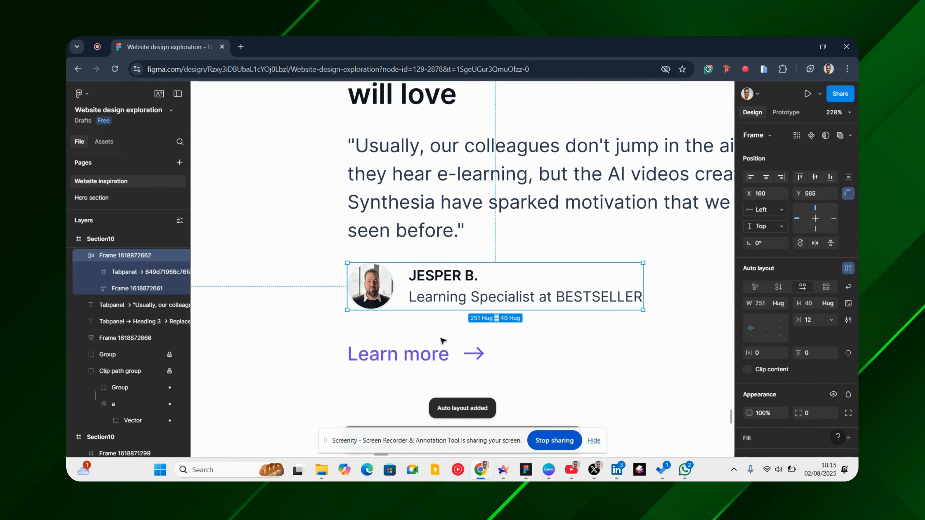
Step: Wrap the Learn more text and its arrow icon in a horizontal auto layout frame with a gap of 8
{"action": "left_click", "coordinate": [430, 356]}
{"action": "left_click", "coordinate": [474, 352], "text": "shift"}
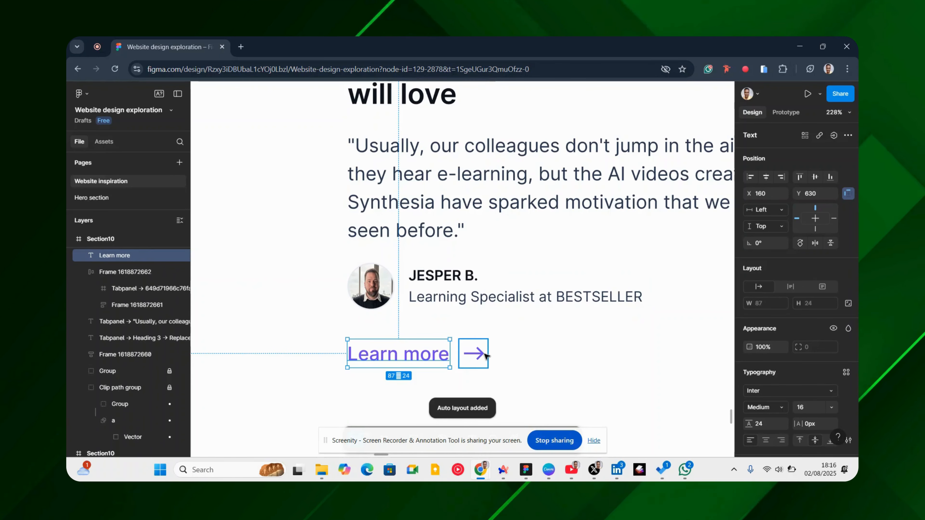
{"action": "key", "text": "shift+a"}
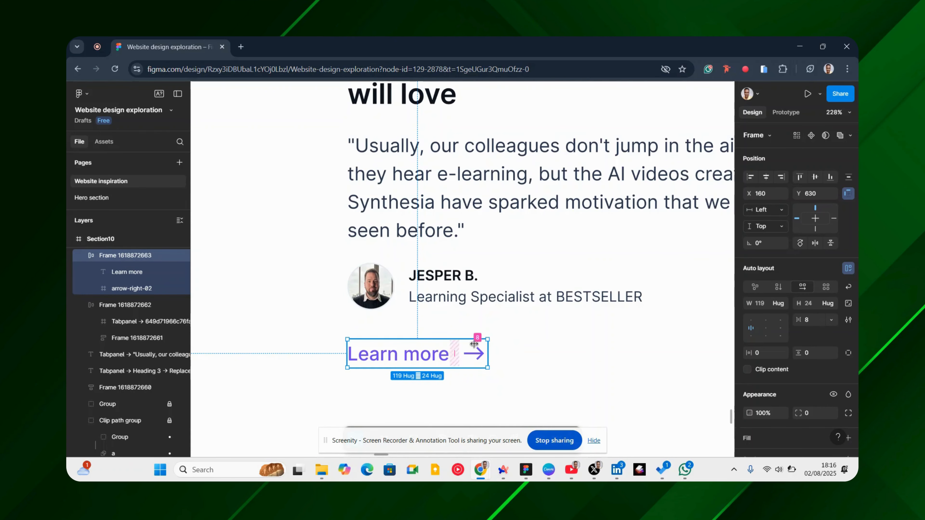
Step: Combine the testimonial author row and the Learn more link in a vertical auto layout frame with a gap of 25
{"action": "left_click", "coordinate": [457, 287]}
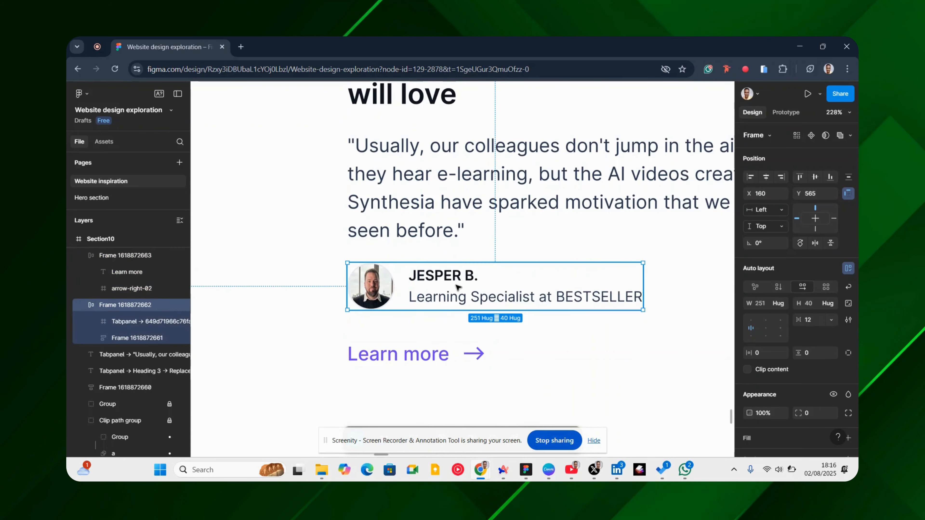
{"action": "left_click", "coordinate": [425, 353], "text": "shift"}
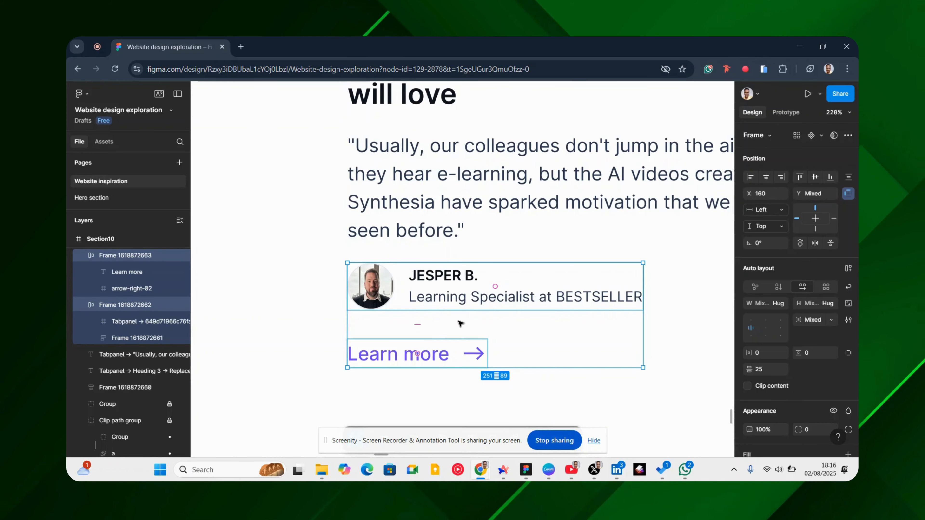
{"action": "key", "text": "shift+a"}
{"action": "scroll", "coordinate": [459, 323], "scroll_direction": "down", "scroll_amount": 5}
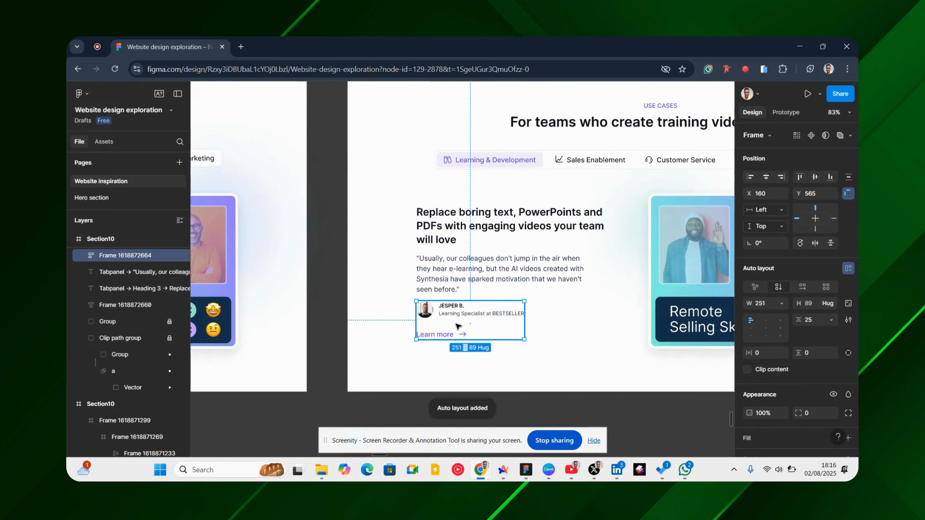
{"action": "scroll", "coordinate": [443, 324], "scroll_direction": "up", "scroll_amount": 4}
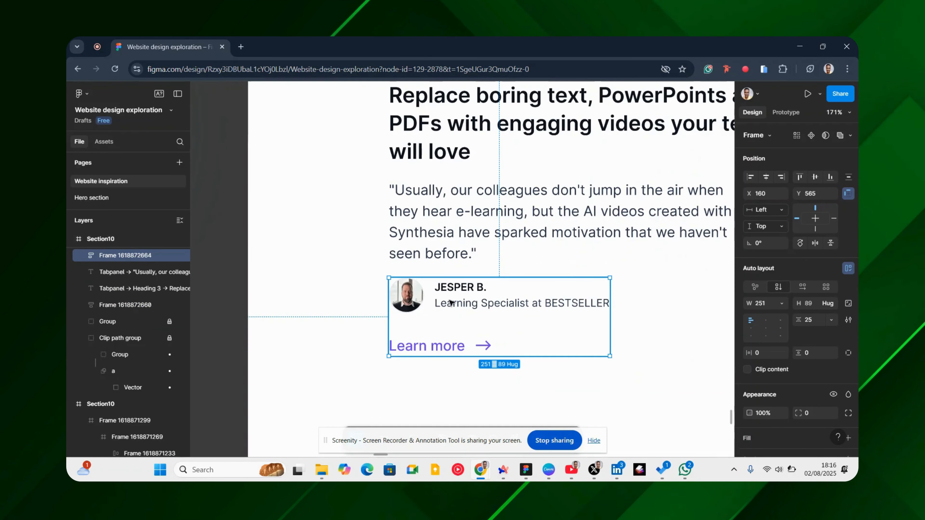
Step: Wrap the "Replace boring text" heading, the quote and the author block in a vertical auto layout frame with a gap of 16
{"action": "scroll", "coordinate": [444, 313], "scroll_direction": "down", "scroll_amount": 5}
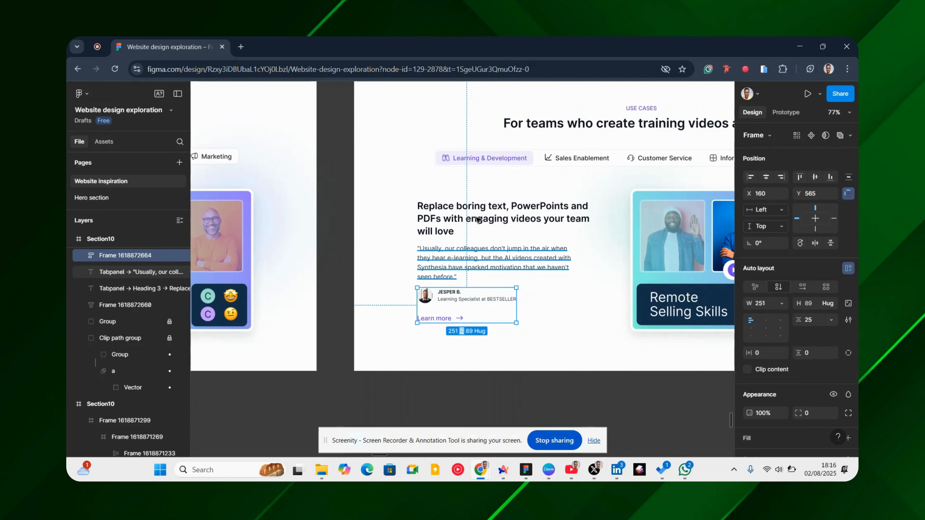
{"action": "left_click", "coordinate": [488, 258], "text": "shift"}
{"action": "left_click", "coordinate": [490, 221], "text": "shift"}
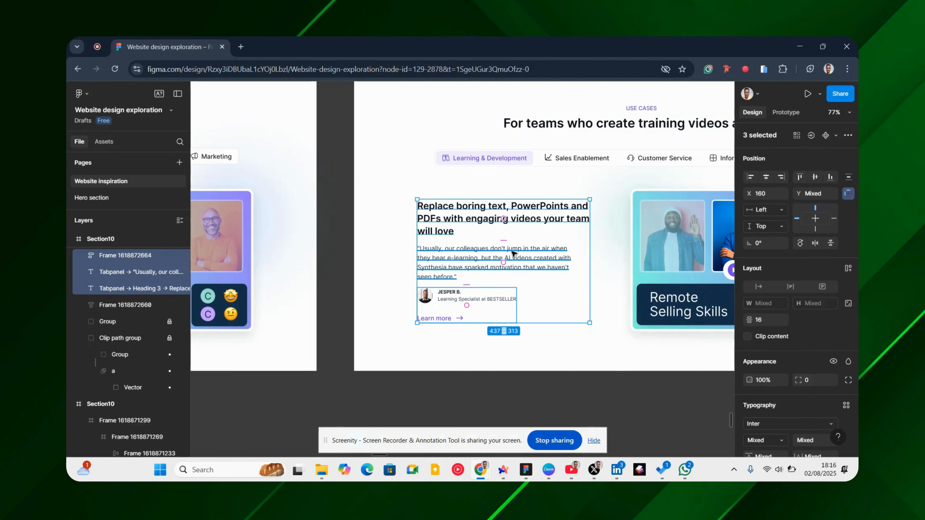
{"action": "key", "text": "shift+a"}
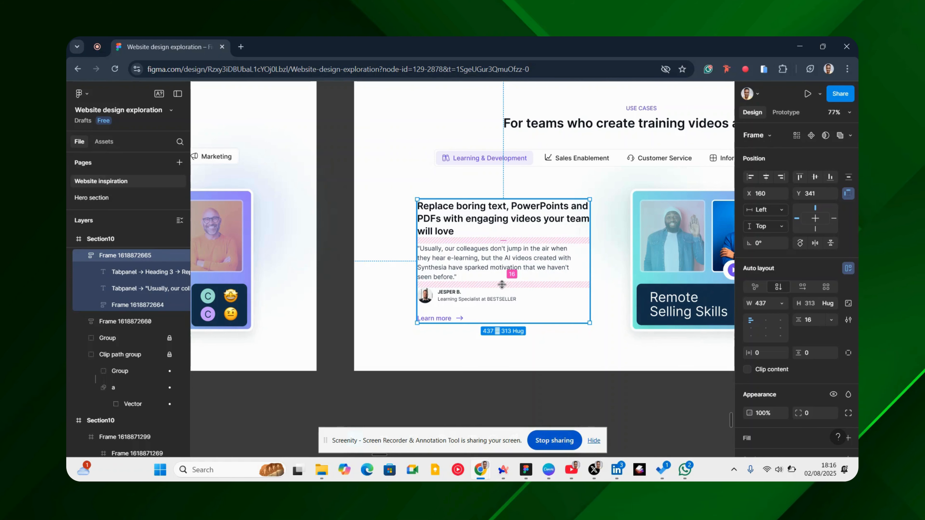
Step: Wrap the text column and the Remote Selling Skills image in a horizontal auto layout frame with a gap of 103
{"action": "scroll", "coordinate": [435, 278], "scroll_direction": "down", "scroll_amount": 2}
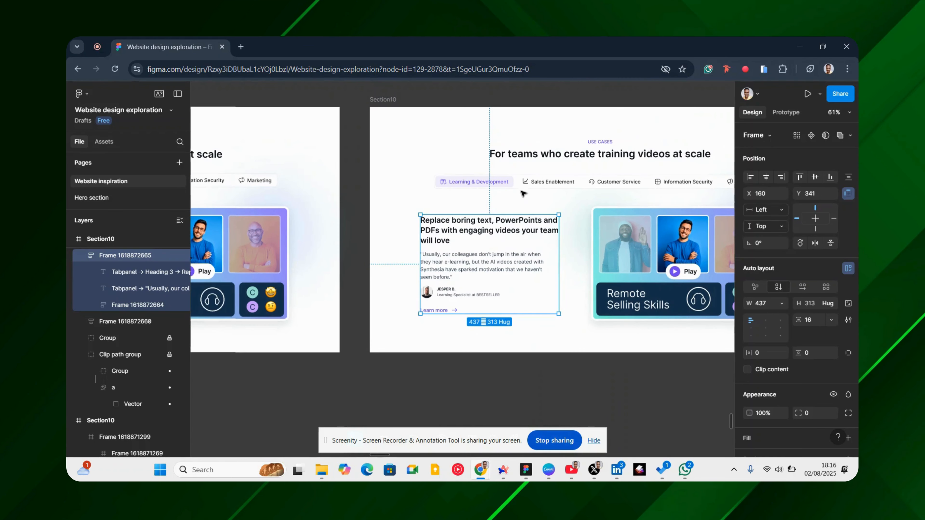
{"action": "scroll", "coordinate": [538, 268], "scroll_direction": "right", "scroll_amount": 3}
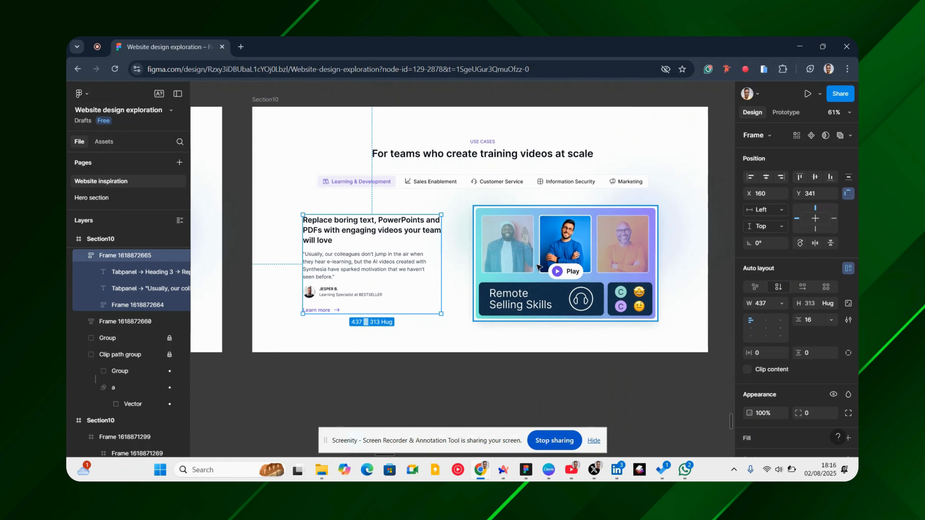
{"action": "left_click", "coordinate": [513, 271], "text": "shift"}
{"action": "key", "text": "shift+a"}
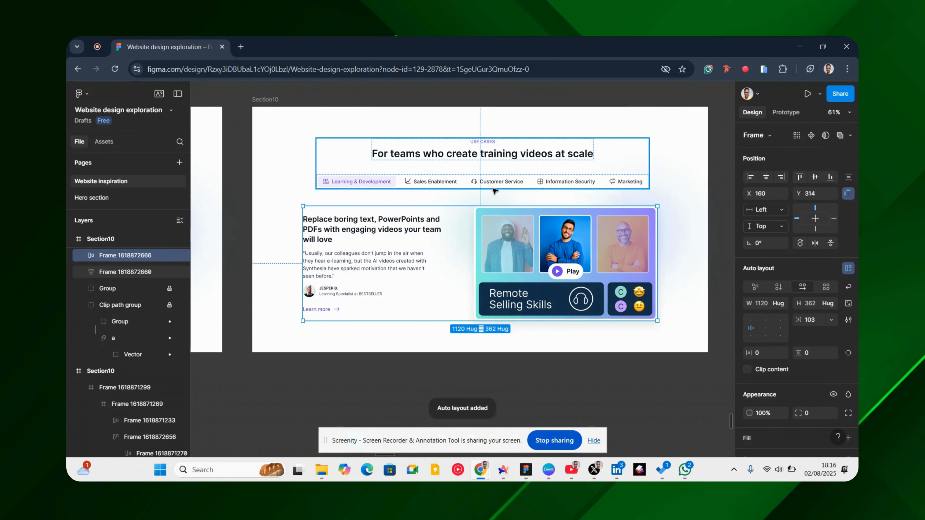
Step: Stack the heading-and-tabs frame above the content row in a vertical auto layout with a gap of 56, and align its contents to the center
{"action": "left_click", "coordinate": [496, 179], "text": "shift"}
{"action": "key", "text": "shift+a"}
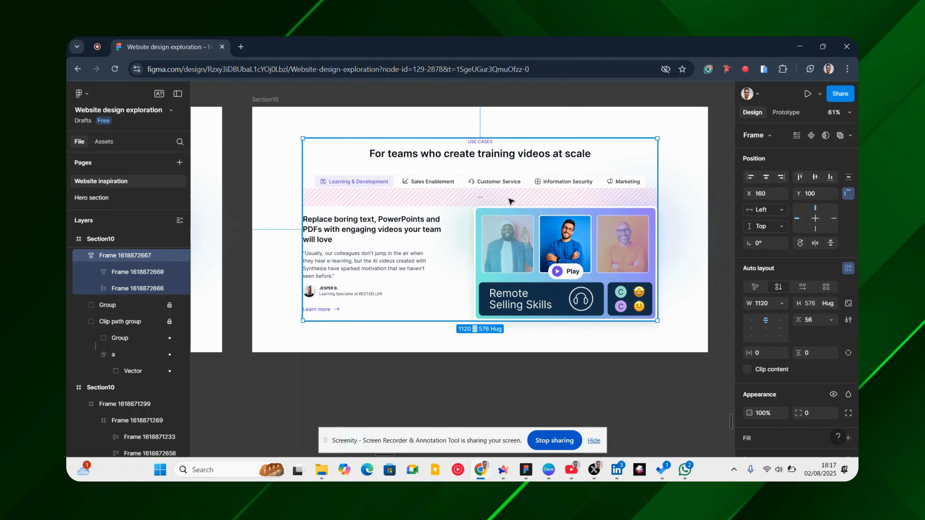
{"action": "scroll", "coordinate": [560, 226], "scroll_direction": "left", "scroll_amount": 3}
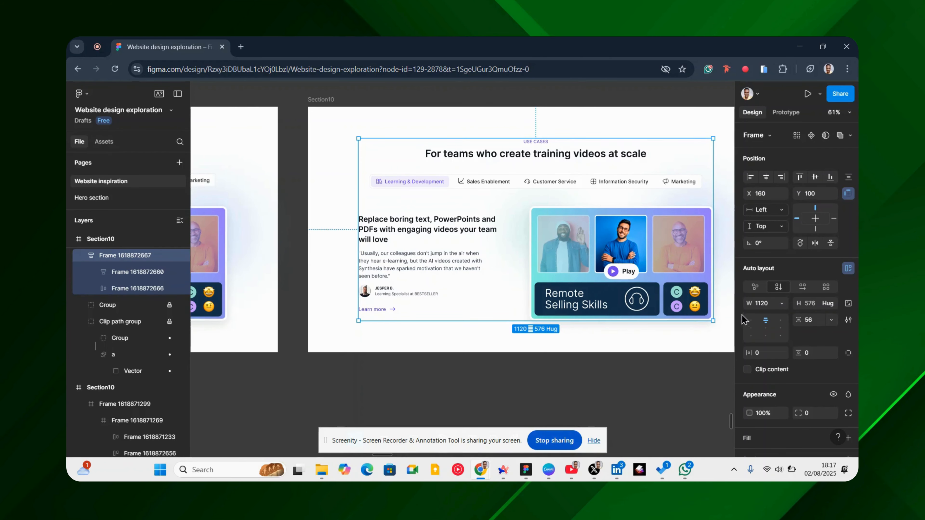
{"action": "left_click", "coordinate": [766, 329]}
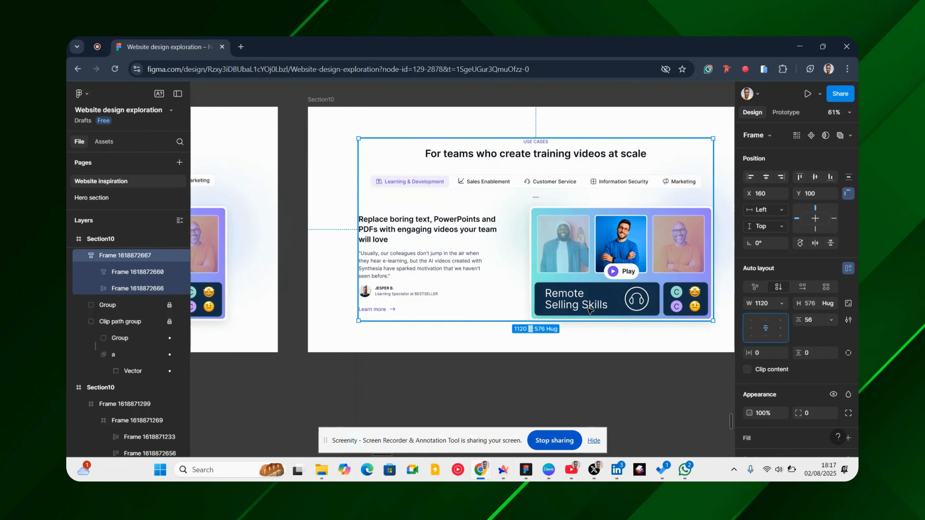
Step: Duplicate the section's outer auto layout frame onto the canvas so that it overlaps the neighbouring narrow Section10 frame
{"action": "scroll", "coordinate": [408, 289], "scroll_direction": "down", "scroll_amount": 5}
{"action": "scroll", "coordinate": [466, 265], "scroll_direction": "up", "scroll_amount": 2}
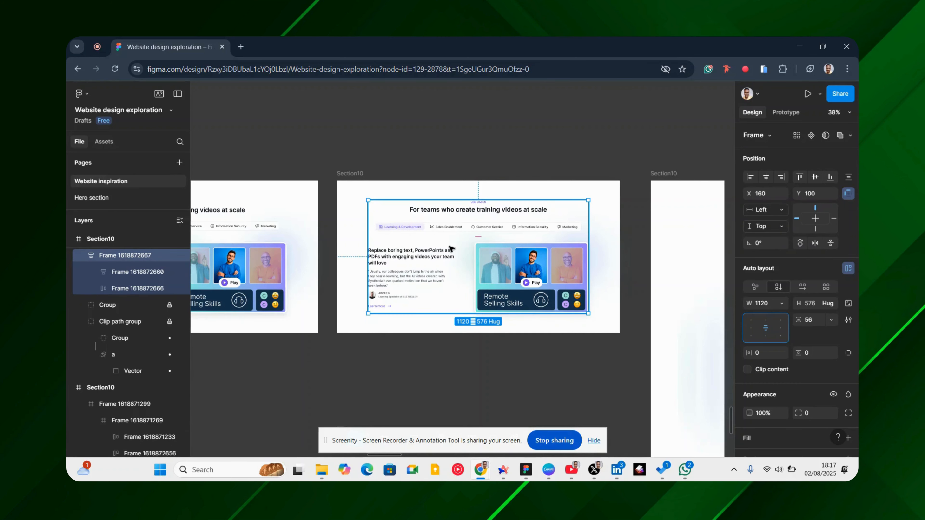
{"action": "scroll", "coordinate": [488, 202], "scroll_direction": "right", "scroll_amount": 6}
{"action": "scroll", "coordinate": [487, 202], "scroll_direction": "down", "scroll_amount": 4}
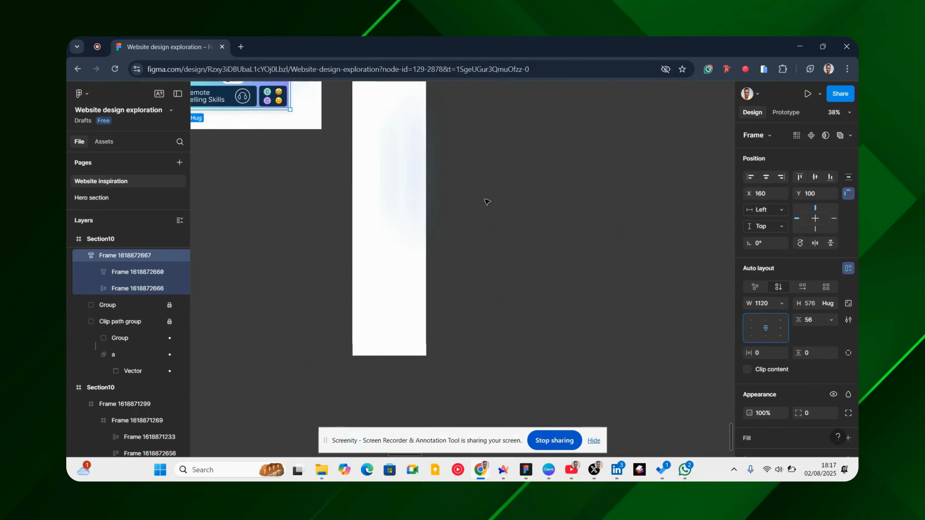
{"action": "scroll", "coordinate": [487, 202], "scroll_direction": "up", "scroll_amount": 4}
{"action": "scroll", "coordinate": [486, 201], "scroll_direction": "left", "scroll_amount": 5}
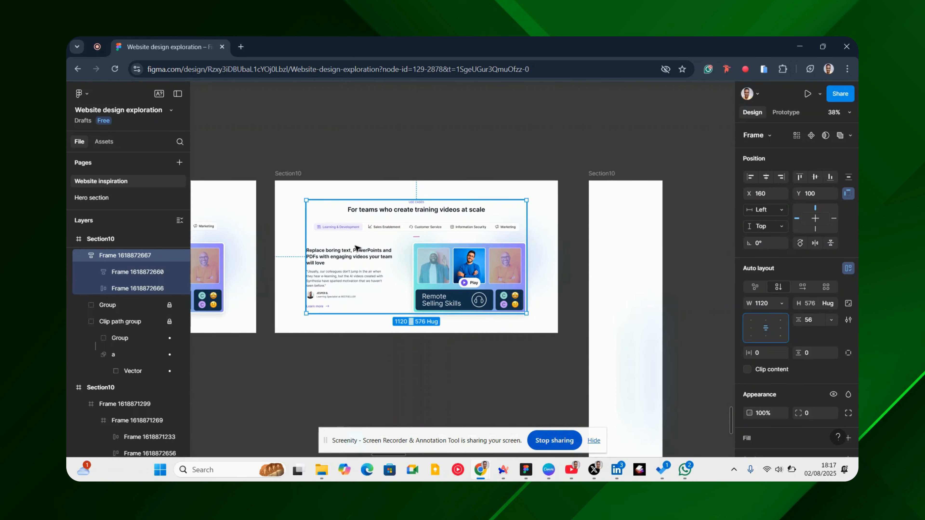
{"action": "scroll", "coordinate": [356, 248], "scroll_direction": "down", "scroll_amount": 3}
{"action": "scroll", "coordinate": [398, 263], "scroll_direction": "up", "scroll_amount": 3}
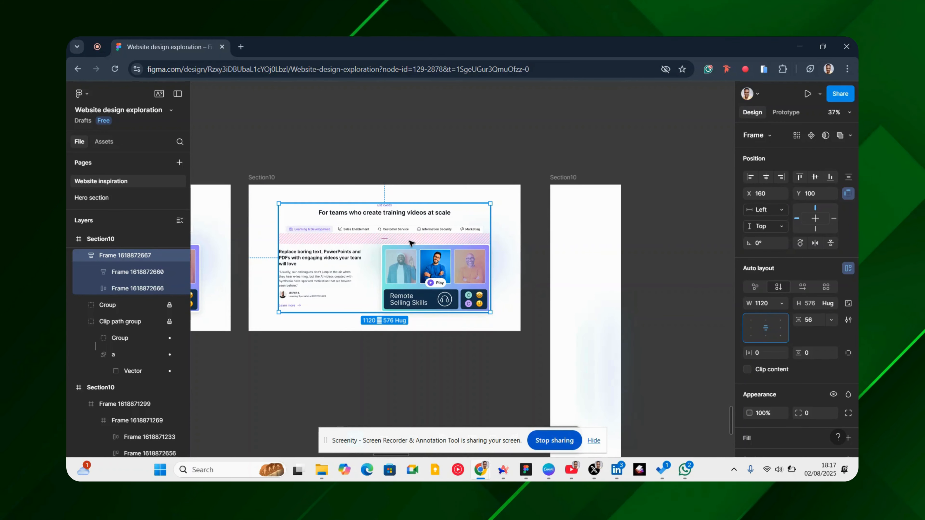
{"action": "left_click_drag", "start_coordinate": [412, 244], "coordinate": [683, 243]}
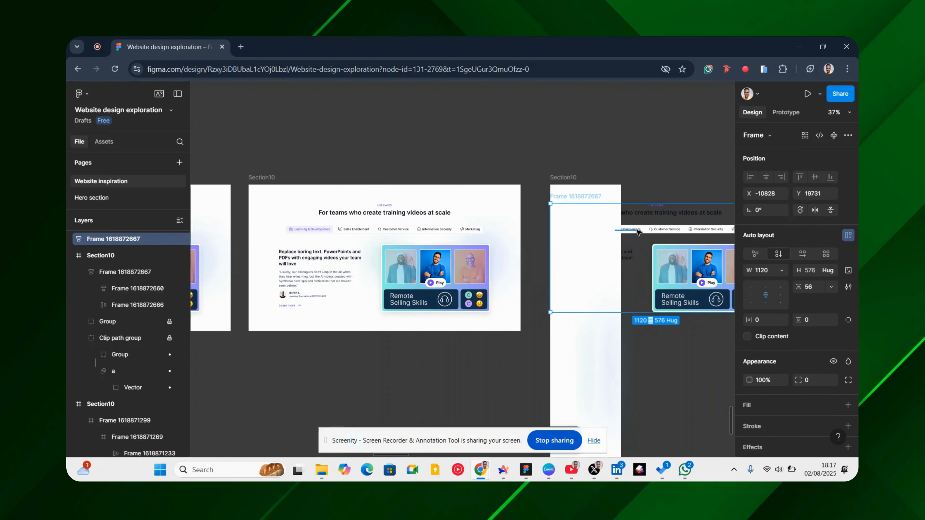
Step: Delete the overlapping copy and paste the section's outer auto layout frame inside the narrow Section10 frame
{"action": "key", "text": "Delete"}
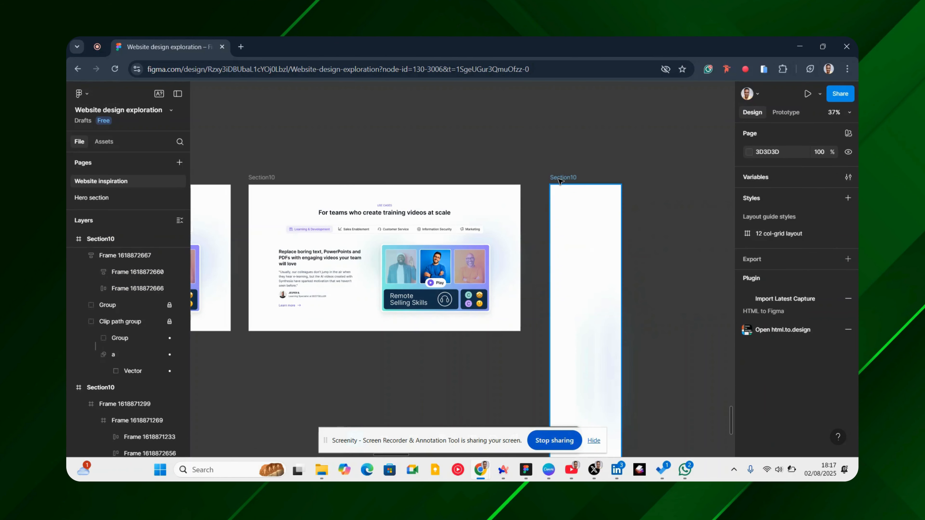
{"action": "left_click", "coordinate": [560, 180]}
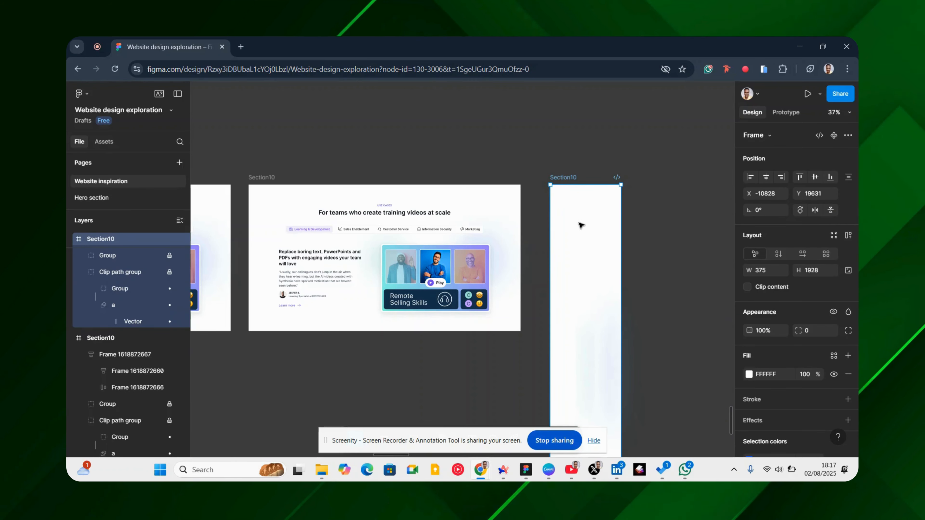
{"action": "key", "text": "ctrl+v"}
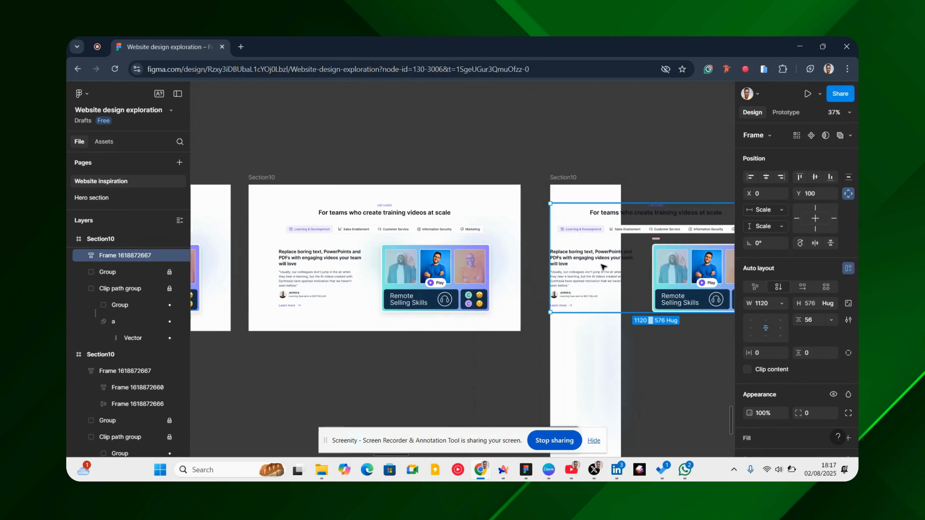
Step: Nudge the pasted content frame inward to X 22 within the narrow Section10 frame
{"action": "scroll", "coordinate": [610, 250], "scroll_direction": "up", "scroll_amount": 5}
{"action": "key", "text": "shift+Right"}
{"action": "key", "text": "shift+Right"}
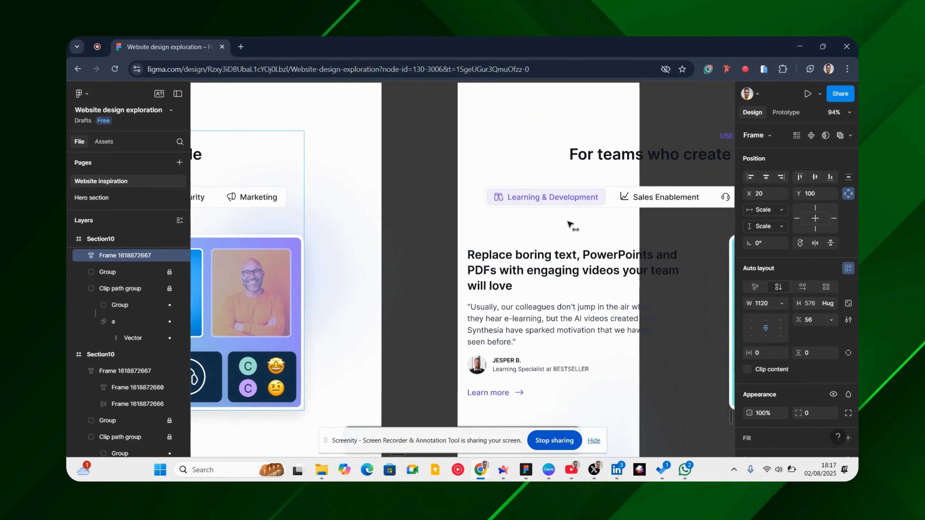
{"action": "key", "text": "Right"}
{"action": "scroll", "coordinate": [504, 232], "scroll_direction": "down", "scroll_amount": 4}
{"action": "key", "text": "Right"}
{"action": "scroll", "coordinate": [517, 209], "scroll_direction": "down", "scroll_amount": 4}
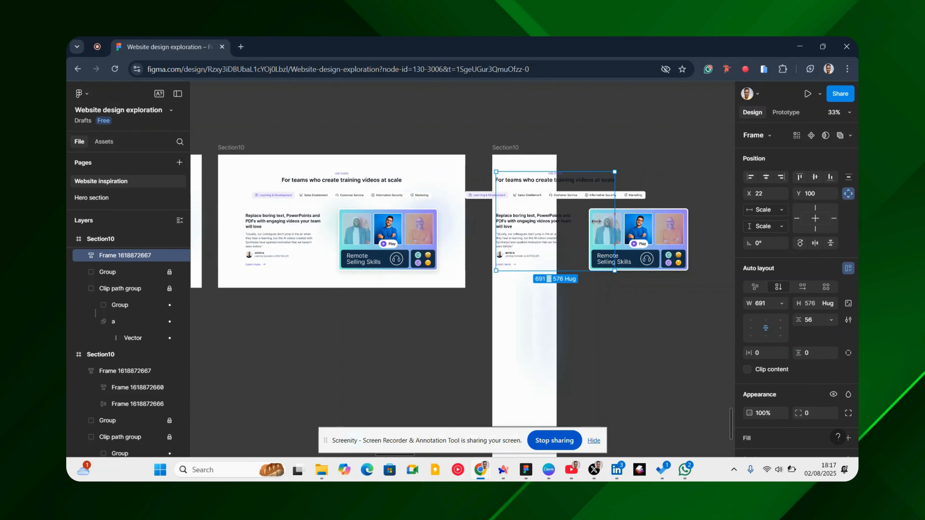
Step: Try out resizing the pasted content frame to a narrower width
{"action": "left_click_drag", "start_coordinate": [563, 224], "coordinate": [689, 224]}
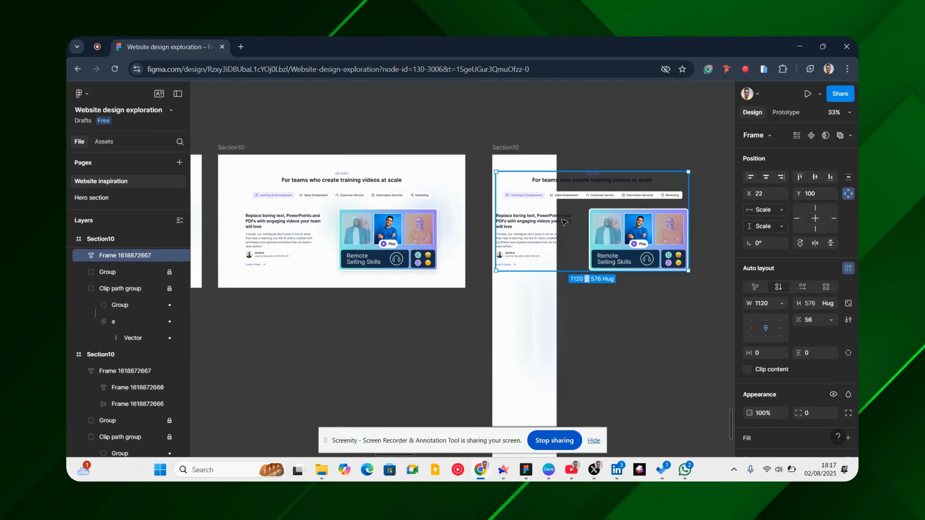
{"action": "scroll", "coordinate": [570, 181], "scroll_direction": "up", "scroll_amount": 5}
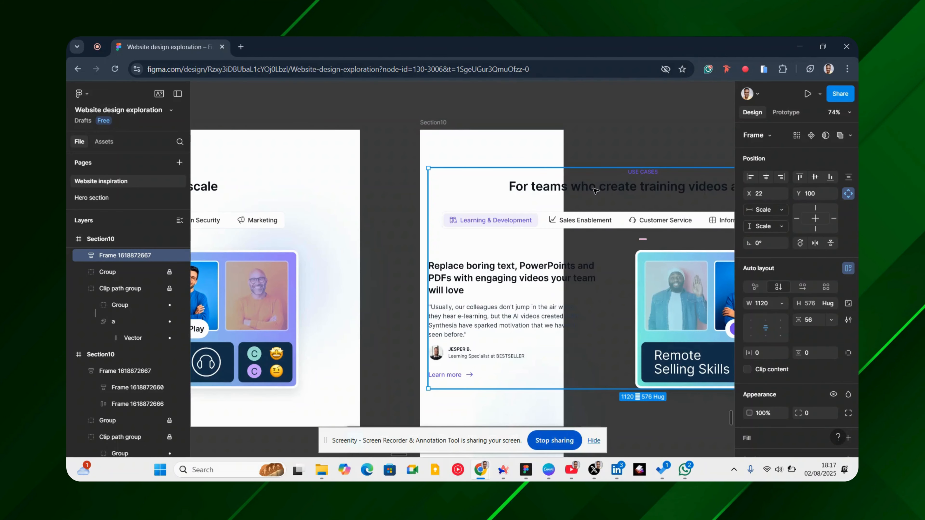
Step: Turn on wrapping for the pasted row that holds the text column and the Remote Selling Skills image
{"action": "scroll", "coordinate": [550, 198], "scroll_direction": "down", "scroll_amount": 5}
{"action": "left_click", "coordinate": [556, 243]}
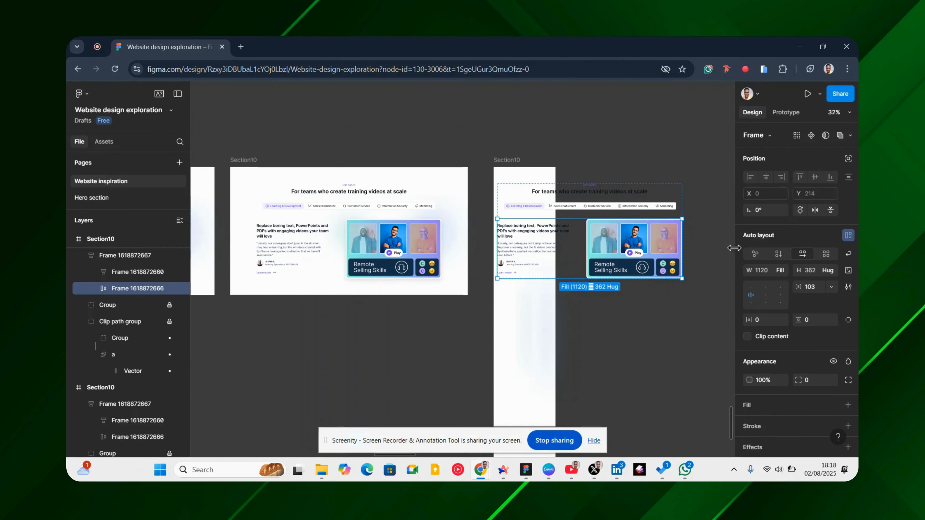
{"action": "left_click", "coordinate": [848, 254]}
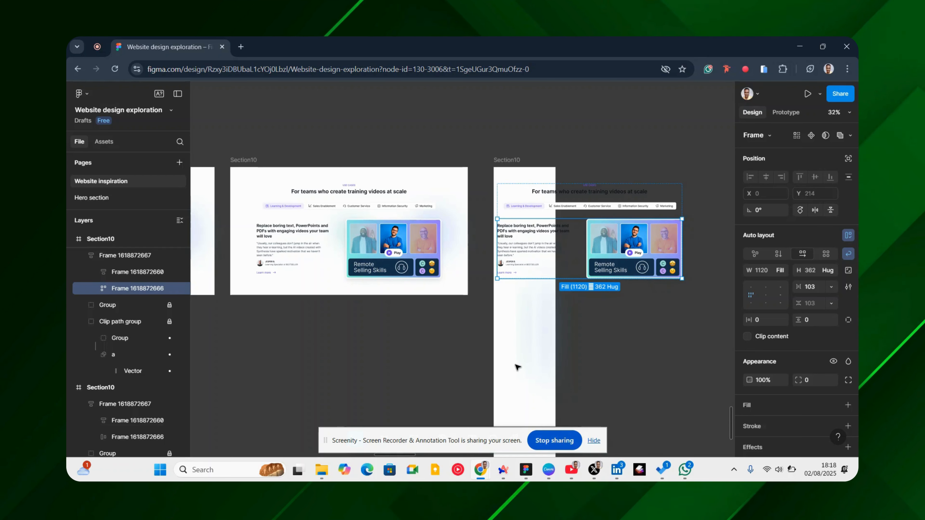
Step: Narrow the text column with the "Replace boring text" heading, quote and author block to a width of 390
{"action": "scroll", "coordinate": [529, 240], "scroll_direction": "up", "scroll_amount": 3}
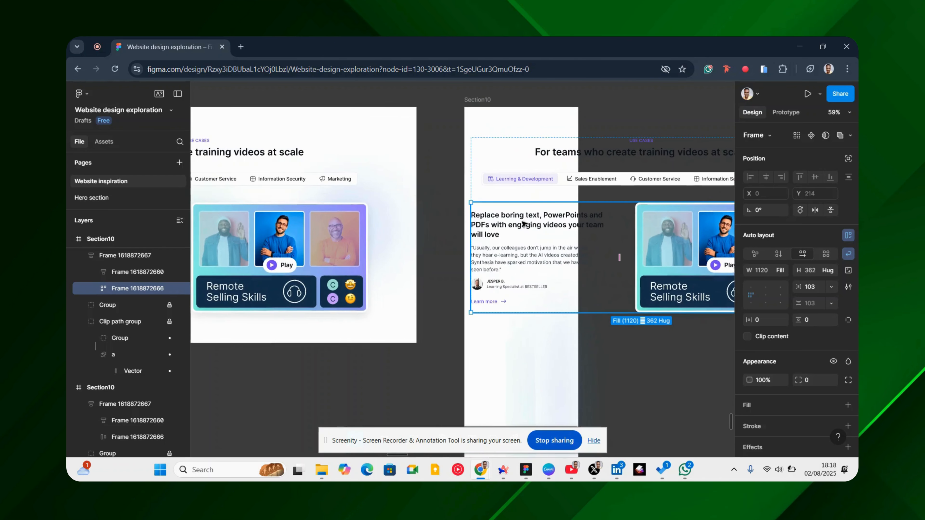
{"action": "left_click", "coordinate": [534, 223], "text": "ctrl"}
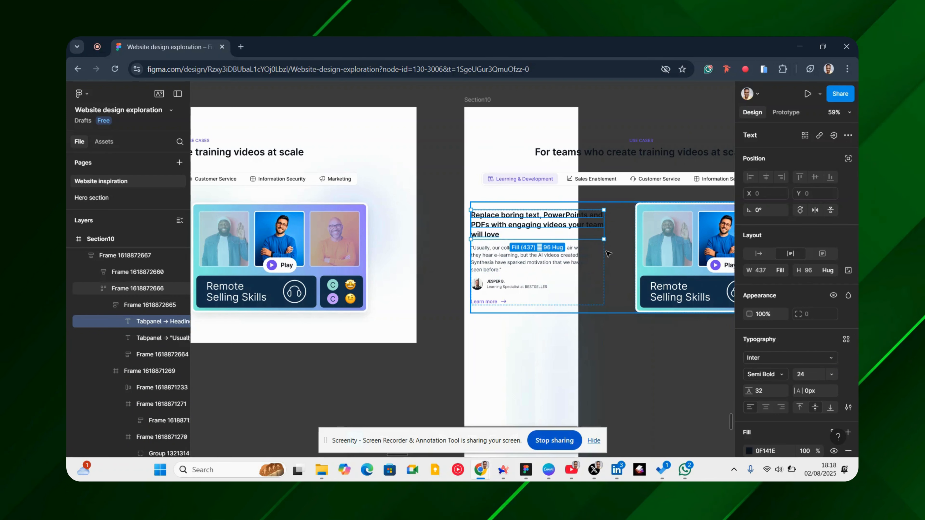
{"action": "key", "text": "Tab"}
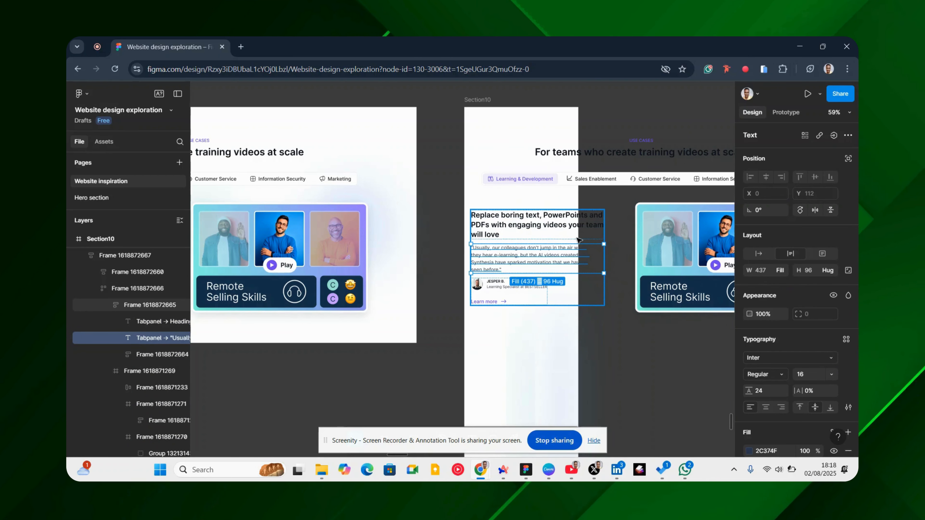
{"action": "key", "text": "shift+Return"}
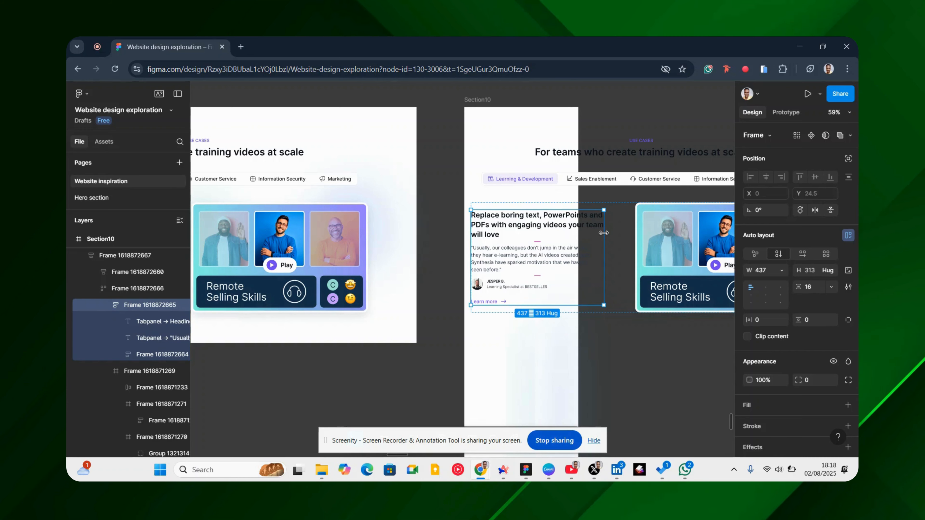
{"action": "left_click_drag", "start_coordinate": [600, 233], "coordinate": [589, 257]}
{"action": "left_click_drag", "start_coordinate": [552, 221], "coordinate": [553, 222]}
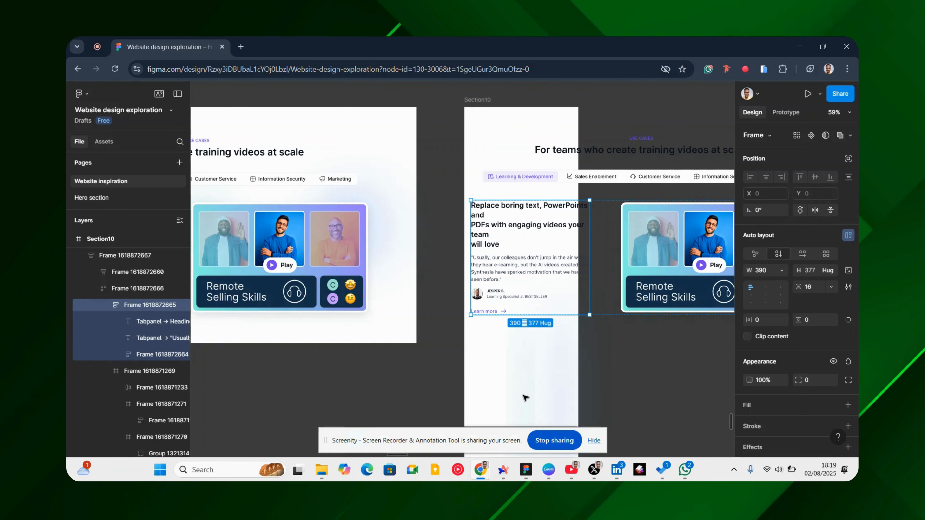
{"action": "left_click", "coordinate": [519, 230]}
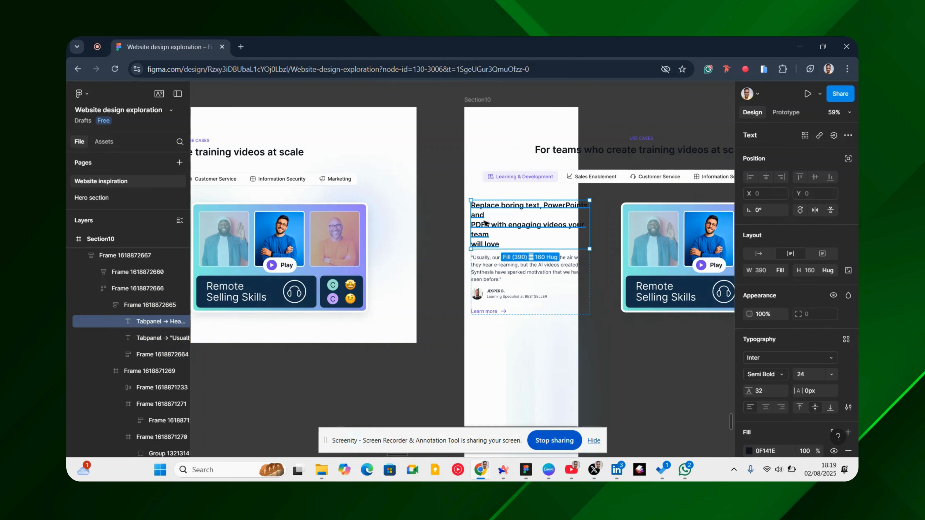
{"action": "left_click", "coordinate": [594, 265]}
Step: Turn on wrapping for the tabs row from Learning & Development to Marketing in the pasted content
{"action": "scroll", "coordinate": [597, 240], "scroll_direction": "down", "scroll_amount": 5}
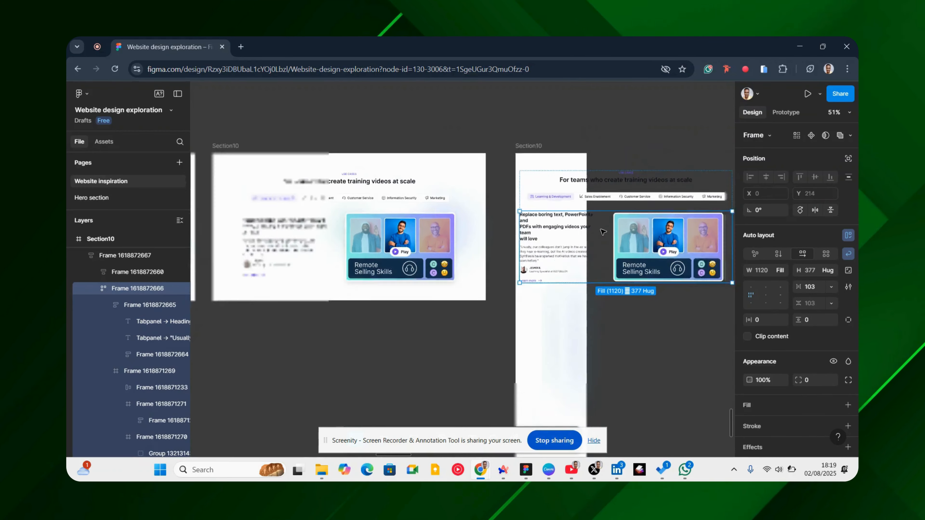
{"action": "scroll", "coordinate": [684, 193], "scroll_direction": "up", "scroll_amount": 5}
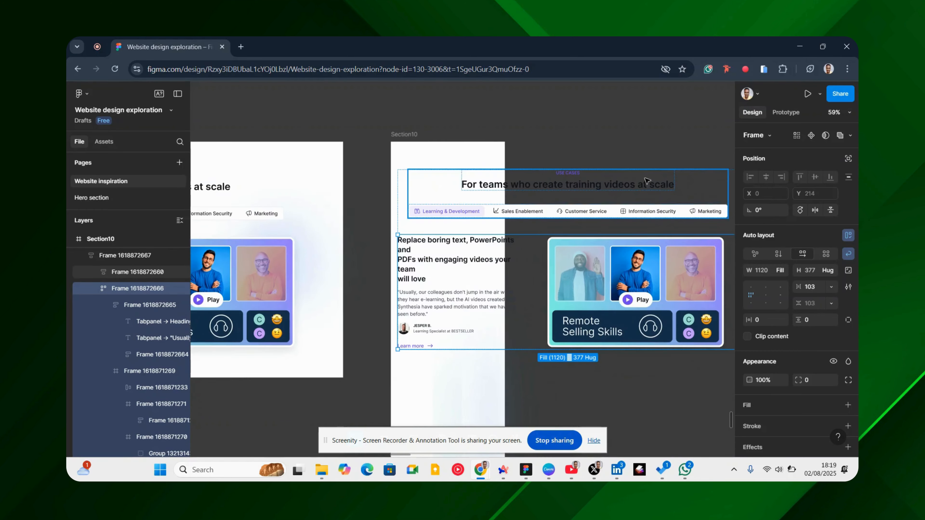
{"action": "left_click", "coordinate": [671, 186]}
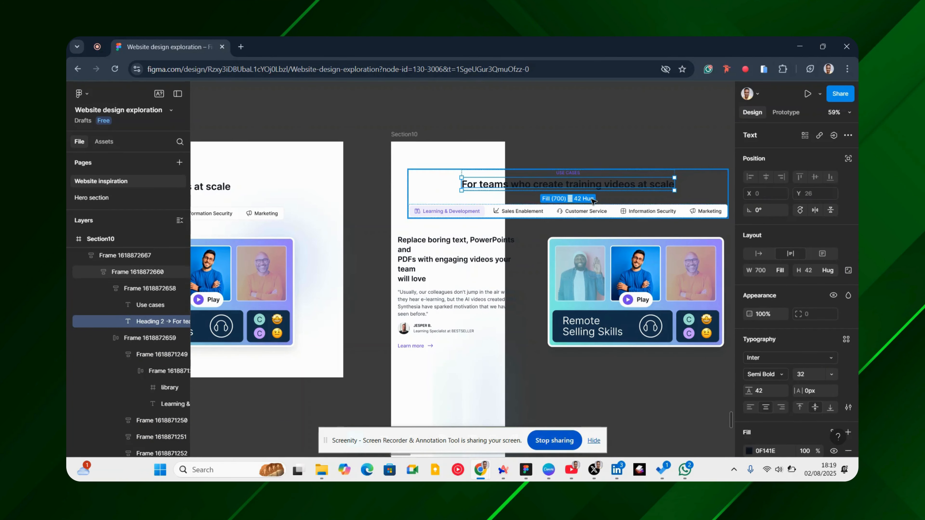
{"action": "key", "text": "Tab"}
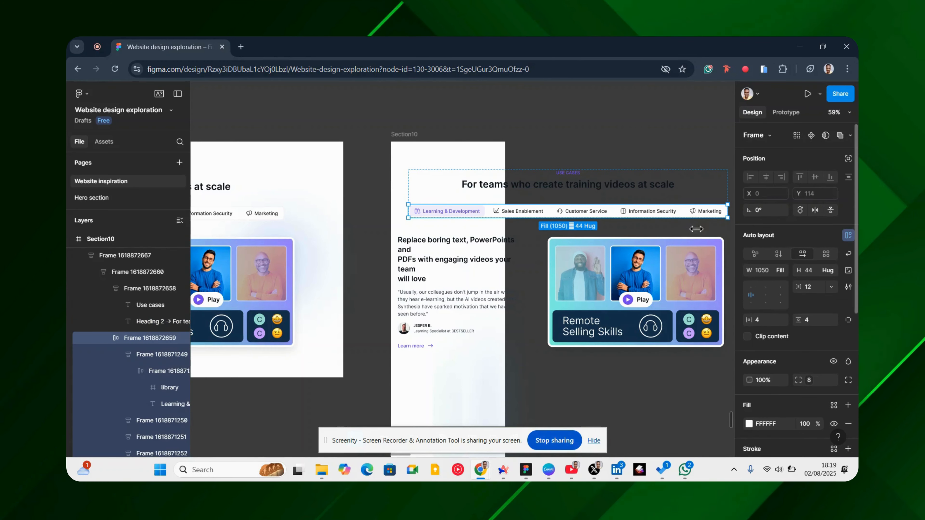
{"action": "left_click", "coordinate": [848, 255]}
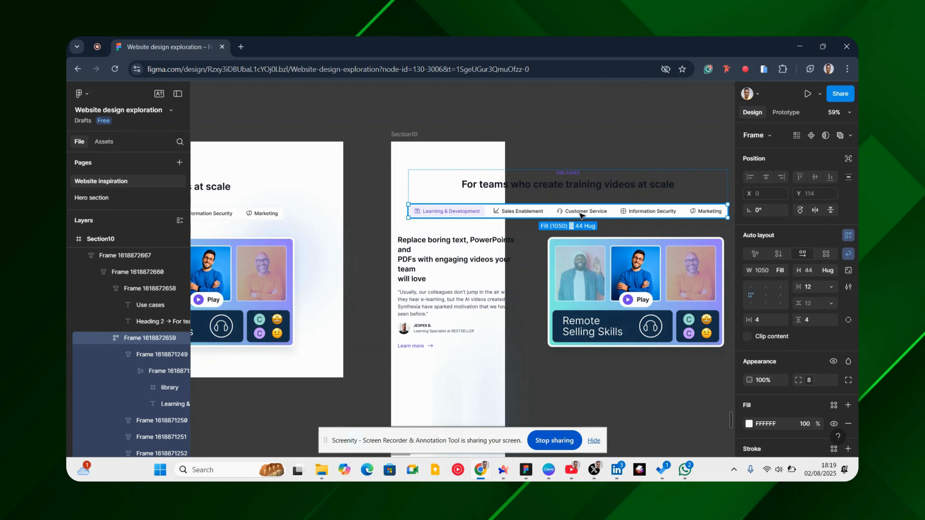
Step: Narrow the pasted outer frame to a width of 541 so that the image wraps below the text column
{"action": "scroll", "coordinate": [510, 220], "scroll_direction": "down", "scroll_amount": 3}
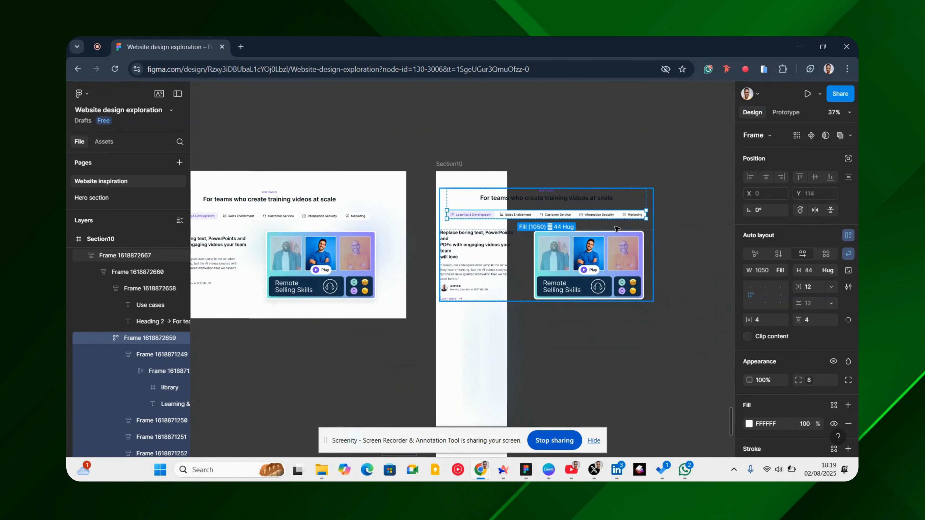
{"action": "key", "text": "Escape"}
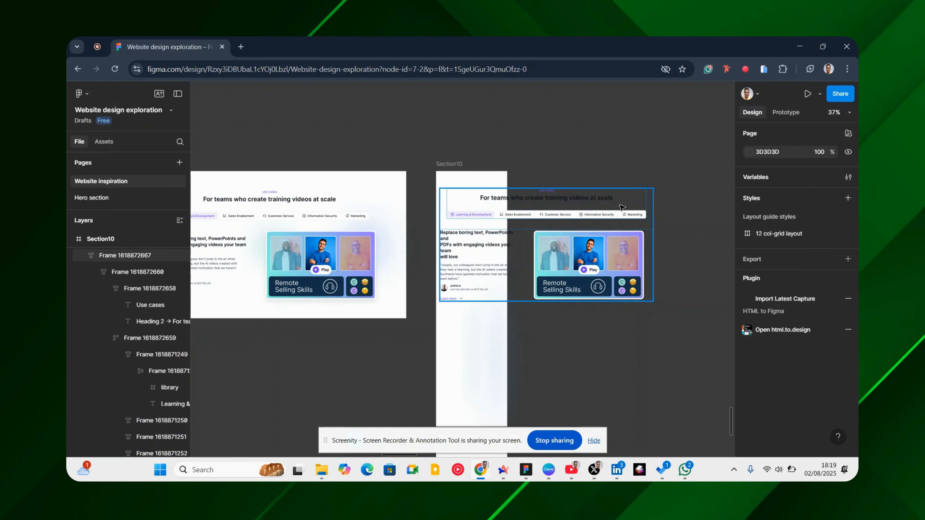
{"action": "left_click", "coordinate": [654, 214]}
{"action": "left_click_drag", "start_coordinate": [653, 214], "coordinate": [595, 215]}
{"action": "left_click", "coordinate": [594, 219]}
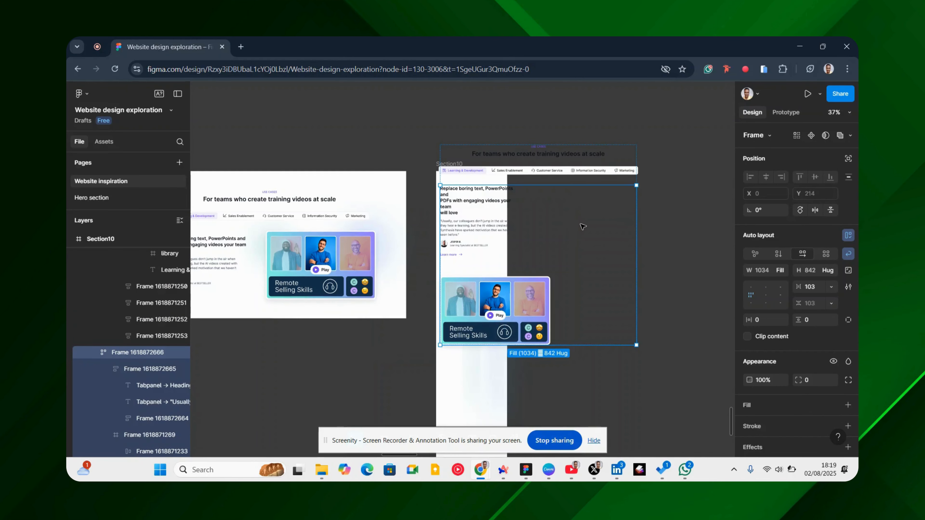
{"action": "left_click", "coordinate": [633, 181]}
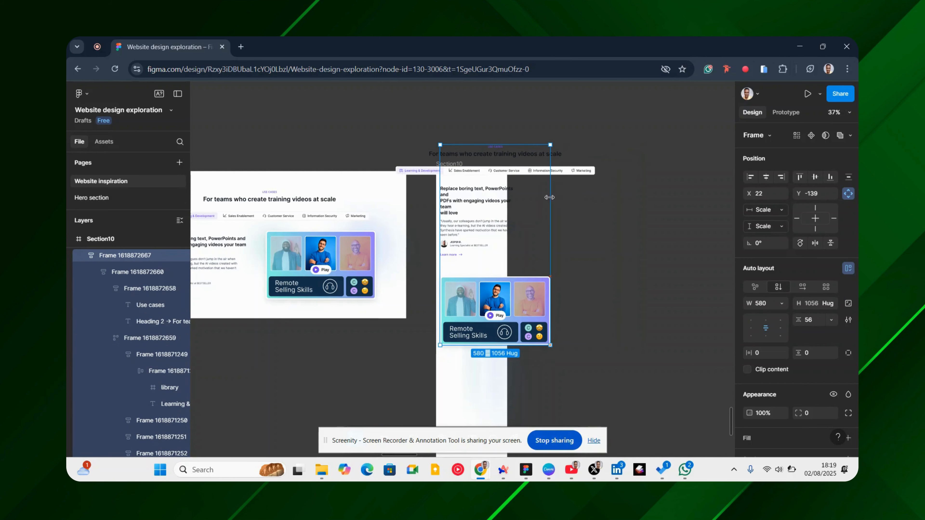
Step: Set the width of the frame holding the heading and tabs to Fill container
{"action": "left_click", "coordinate": [489, 172]}
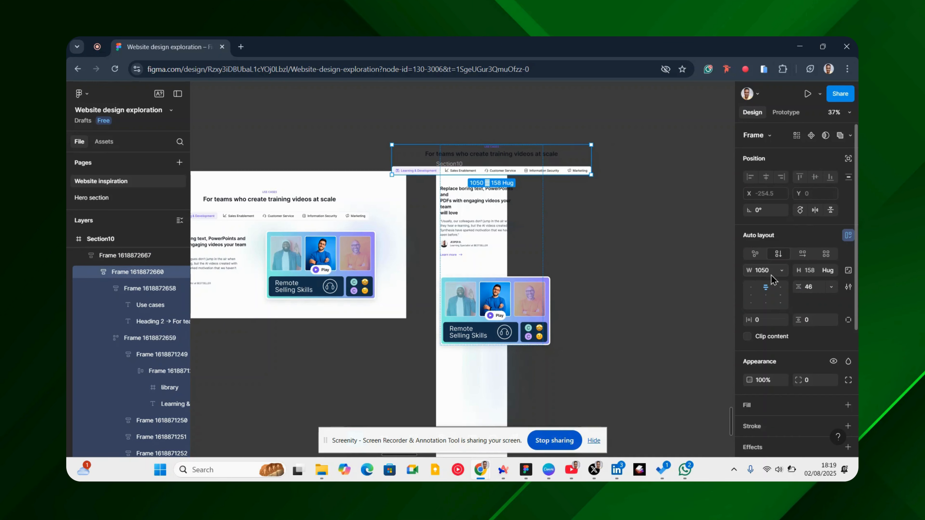
{"action": "left_click", "coordinate": [781, 272]}
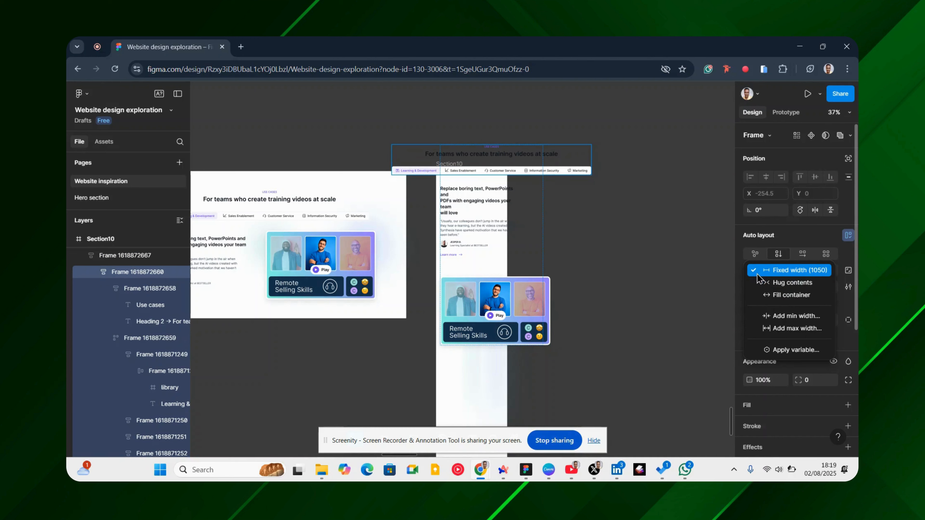
{"action": "left_click", "coordinate": [766, 296]}
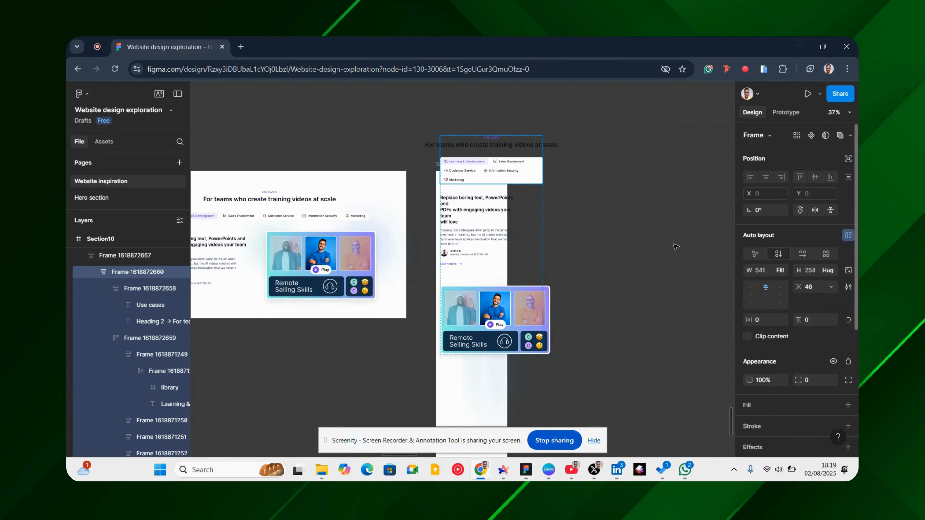
Step: Set the width of the frame holding "USE CASES" and the "For teams who create training videos at scale" heading to Fill container
{"action": "scroll", "coordinate": [459, 149], "scroll_direction": "up", "scroll_amount": 3}
{"action": "scroll", "coordinate": [460, 146], "scroll_direction": "up", "scroll_amount": 2}
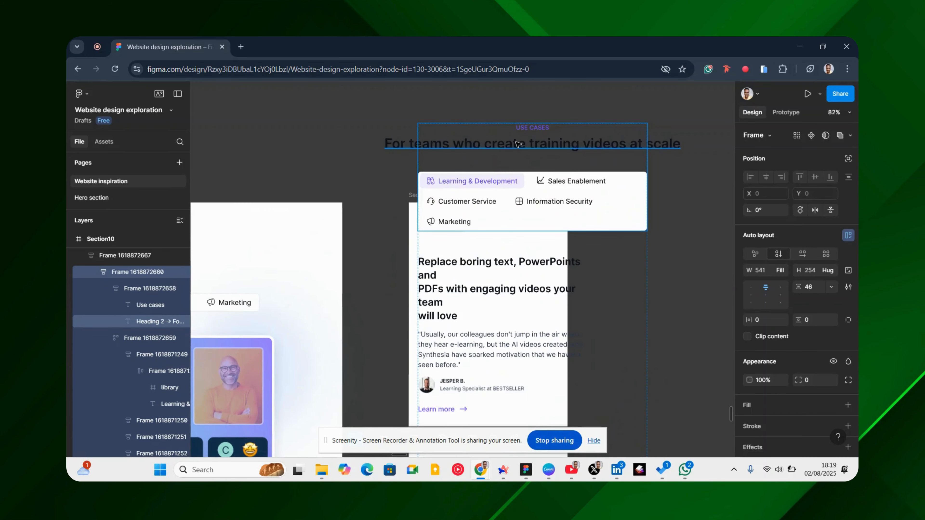
{"action": "left_click", "coordinate": [517, 143]}
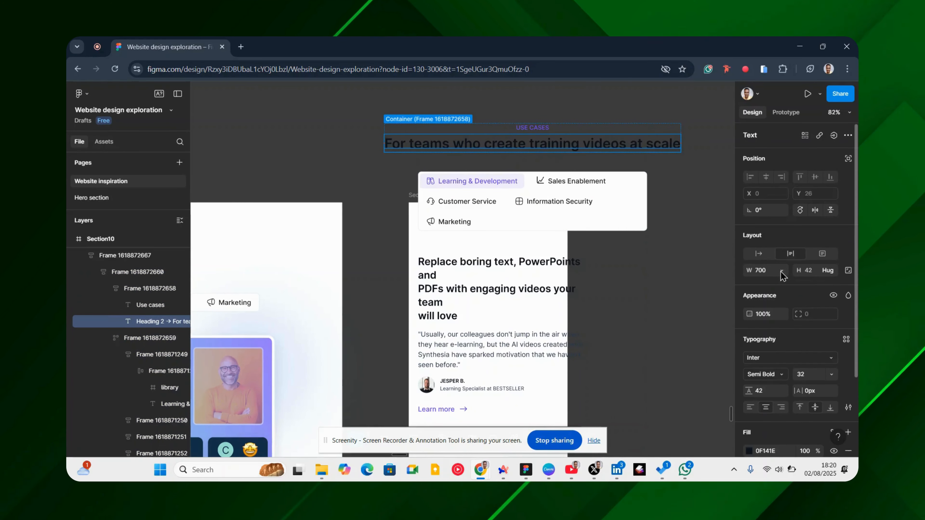
{"action": "key", "text": "Escape"}
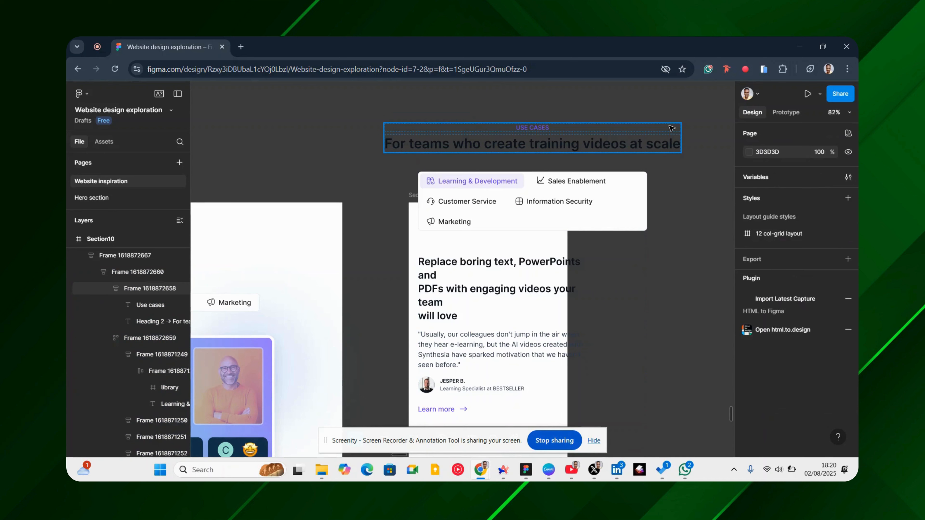
{"action": "left_click", "coordinate": [676, 128]}
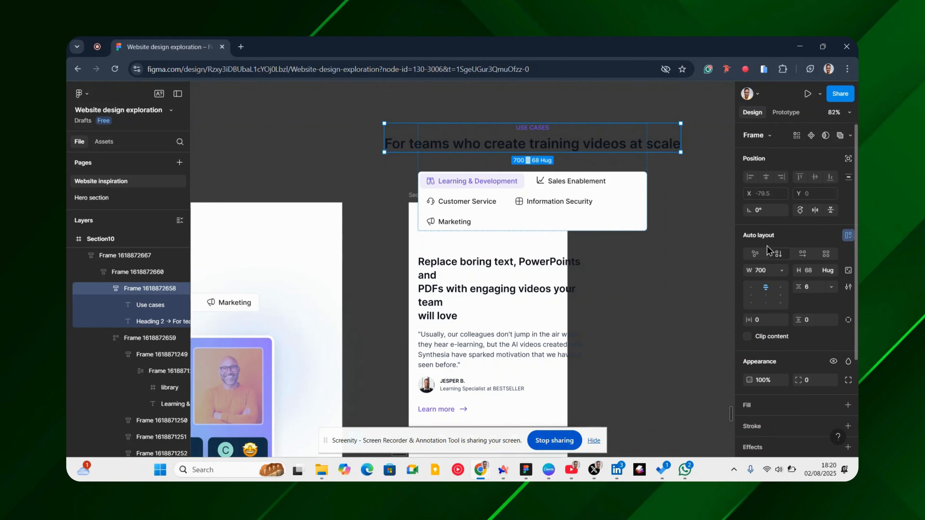
{"action": "left_click", "coordinate": [781, 271]}
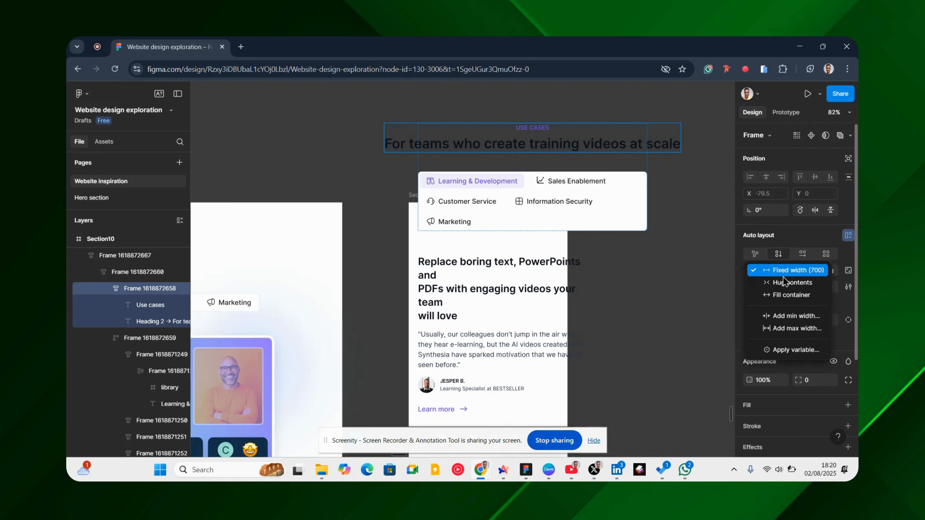
{"action": "left_click", "coordinate": [776, 296]}
Step: Narrow the pasted outer auto layout frame to a width of 301, inside the narrow Section10 frame's edges
{"action": "scroll", "coordinate": [599, 257], "scroll_direction": "down", "scroll_amount": 2}
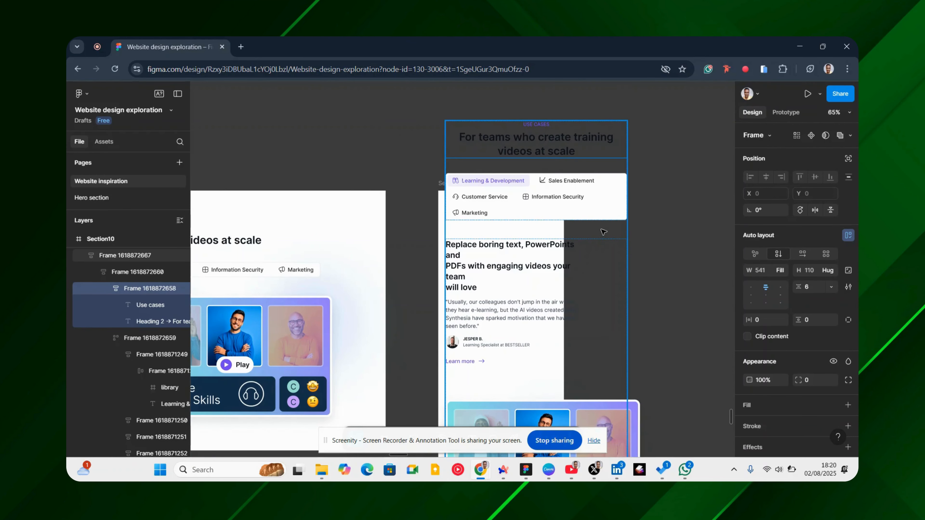
{"action": "left_click", "coordinate": [603, 231]}
{"action": "scroll", "coordinate": [603, 232], "scroll_direction": "down", "scroll_amount": 2}
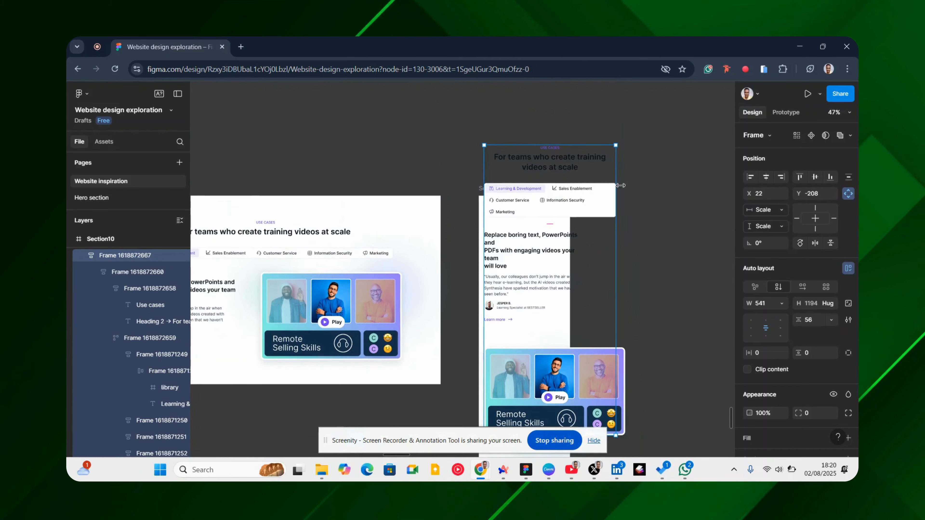
{"action": "left_click_drag", "start_coordinate": [615, 223], "coordinate": [558, 229]}
{"action": "scroll", "coordinate": [557, 229], "scroll_direction": "down", "scroll_amount": 3}
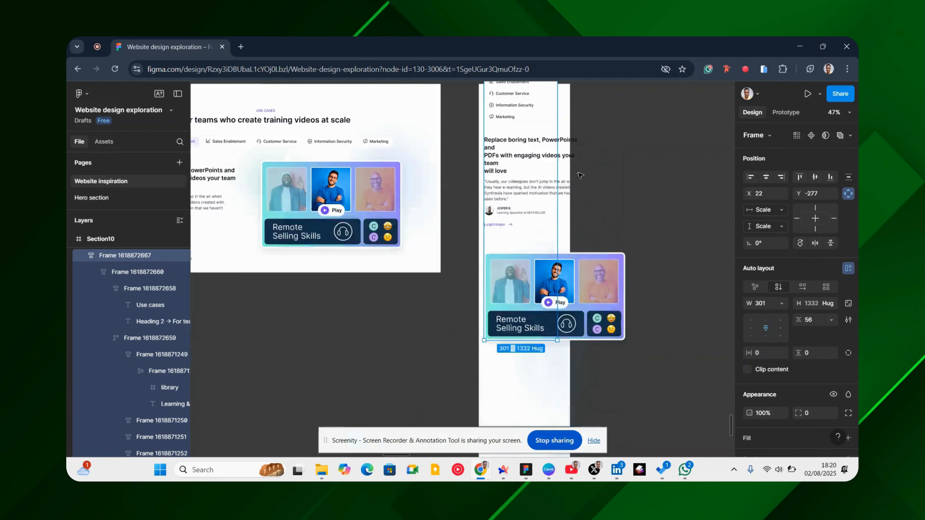
Step: Set the width of the frame holding the "Replace boring text" heading, quote and link to Fill container in the narrow layout
{"action": "left_click", "coordinate": [542, 156]}
{"action": "left_click", "coordinate": [576, 147]}
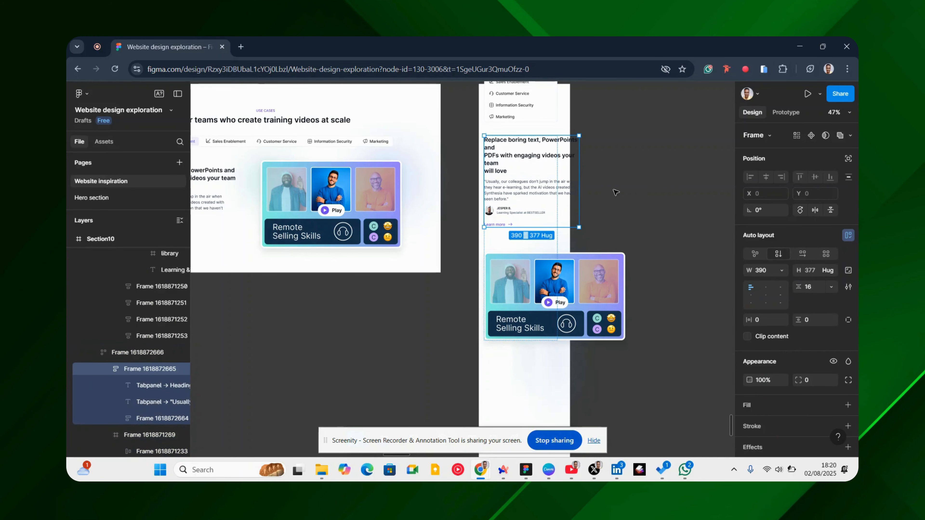
{"action": "left_click", "coordinate": [782, 271]}
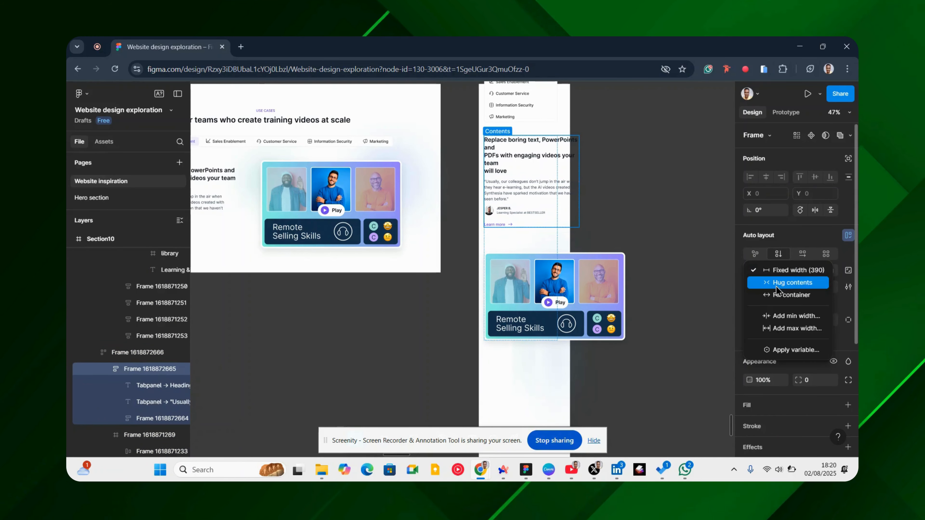
{"action": "left_click", "coordinate": [786, 295]}
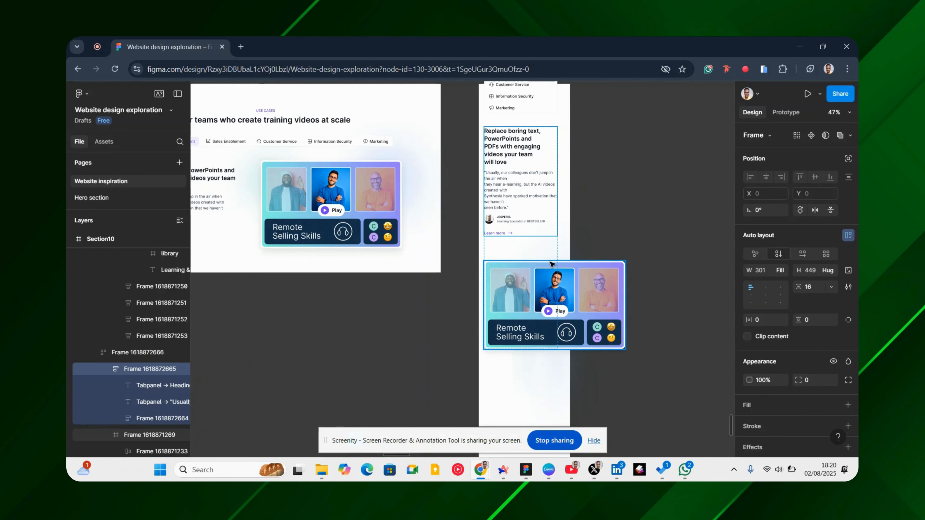
Step: Scale the "Remote Selling Skills" image card in the narrow layout down to about 298 × 186 to fit the text column's width
{"action": "left_click", "coordinate": [542, 271]}
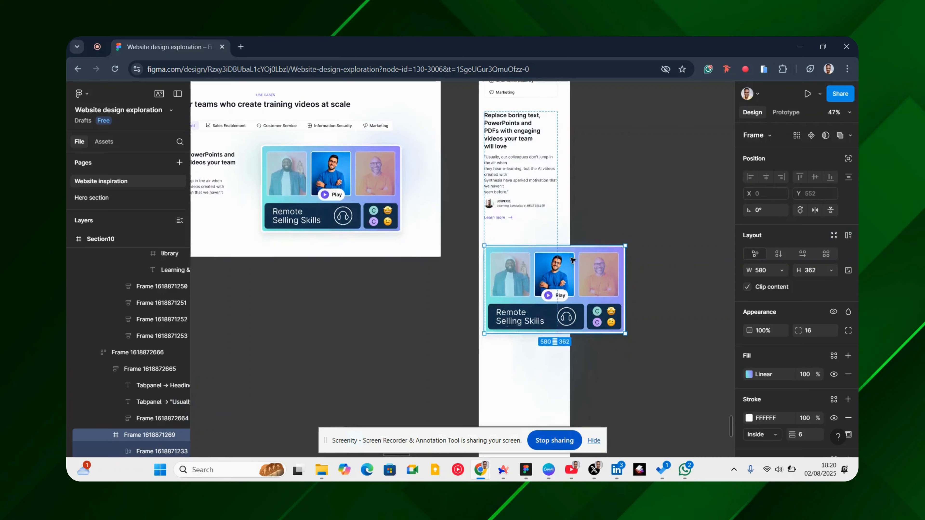
{"action": "scroll", "coordinate": [583, 255], "scroll_direction": "down", "scroll_amount": 1}
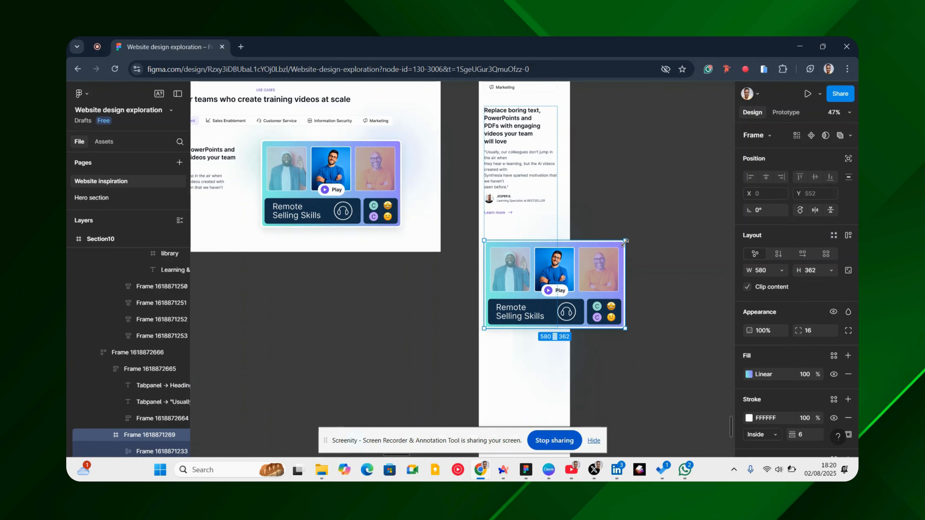
{"action": "key", "text": "k"}
{"action": "left_click_drag", "start_coordinate": [569, 254], "coordinate": [554, 262]}
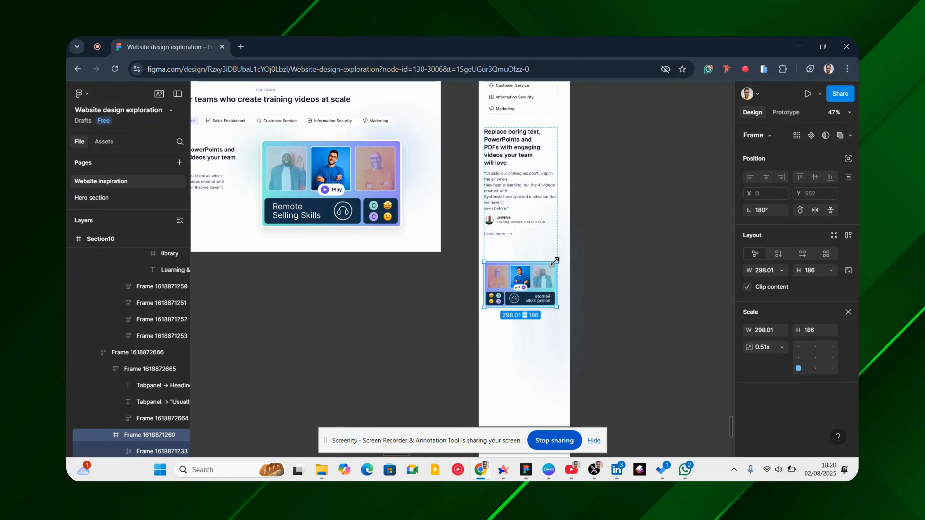
Step: Try setting the scaled image card's width to Fill container, and undo it
{"action": "left_click", "coordinate": [781, 270]}
{"action": "left_click", "coordinate": [776, 282]}
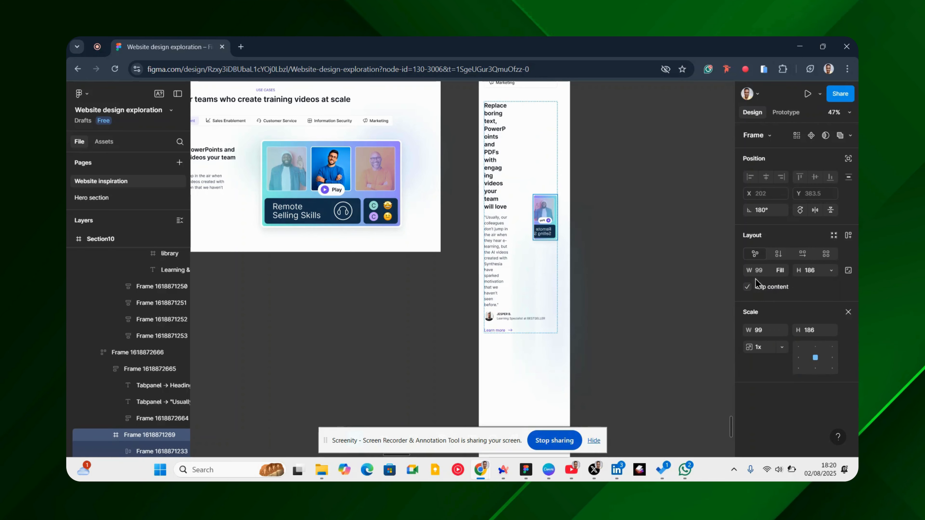
{"action": "key", "text": "ctrl+z"}
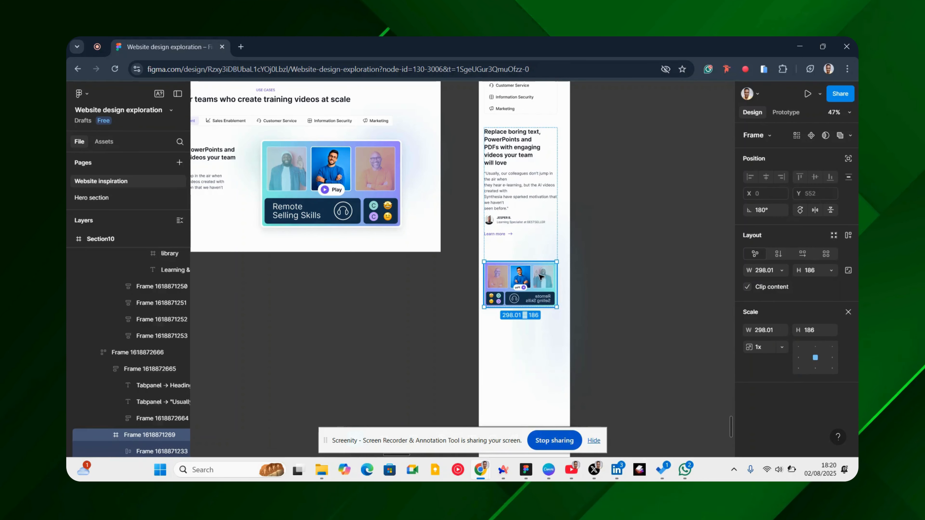
Step: Try to fine-tune the image card's scale to match the text column's edge exactly
{"action": "scroll", "coordinate": [539, 280], "scroll_direction": "up", "scroll_amount": 8, "text": "ctrl"}
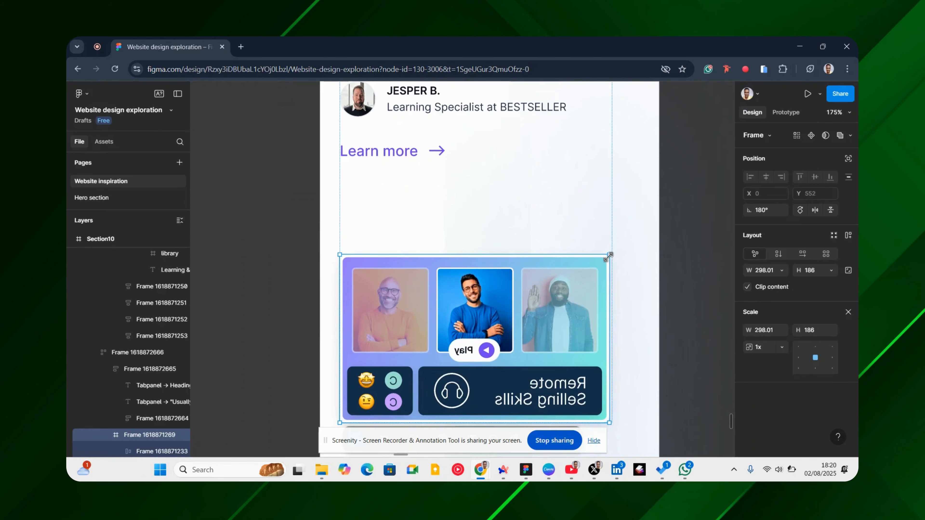
{"action": "left_click_drag", "start_coordinate": [611, 256], "coordinate": [609, 254]}
{"action": "scroll", "coordinate": [597, 251], "scroll_direction": "down", "scroll_amount": 8, "text": "ctrl"}
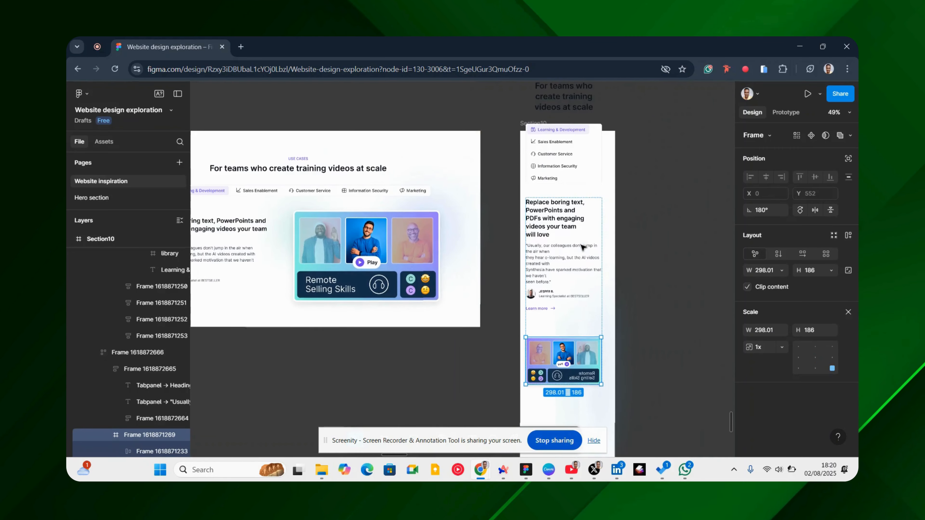
Step: Move the outer auto layout frame down inside the narrow Section10 frame to X 22, Y 73
{"action": "left_click", "coordinate": [660, 138]}
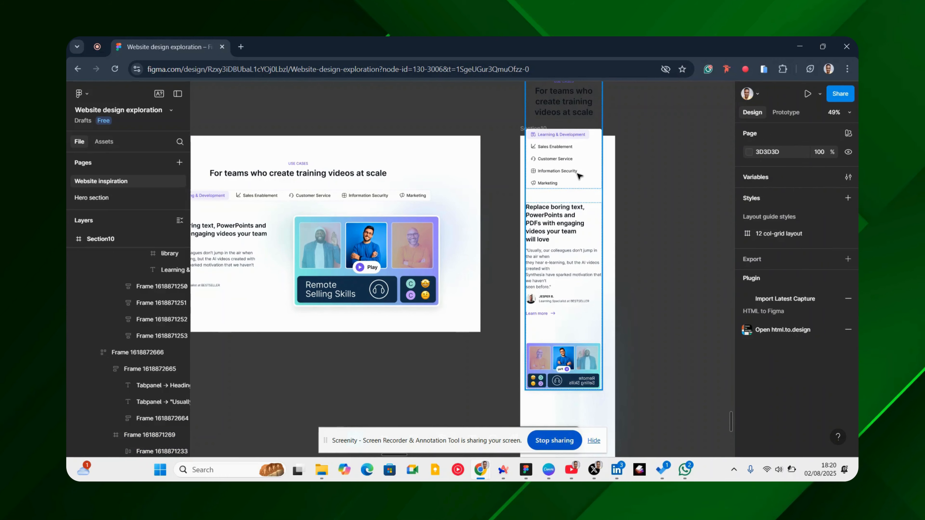
{"action": "left_click", "coordinate": [579, 176]}
{"action": "scroll", "coordinate": [579, 175], "scroll_direction": "down", "scroll_amount": 2, "text": "ctrl"}
{"action": "left_click_drag", "start_coordinate": [579, 174], "coordinate": [567, 199]}
{"action": "scroll", "coordinate": [561, 204], "scroll_direction": "up", "scroll_amount": 5}
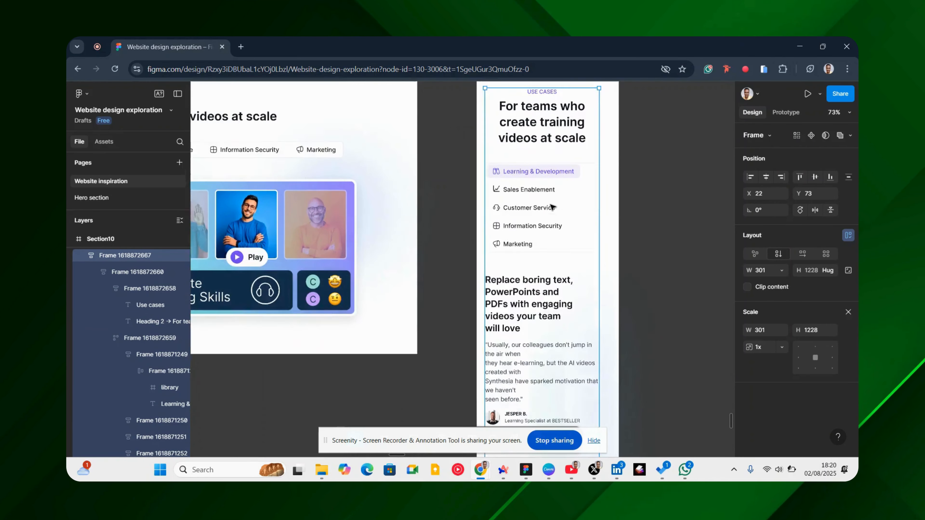
Step: Review the narrow mobile layout's text and compare it with the desktop Section10 frames and the "Autolayout Properties" frame
{"action": "scroll", "coordinate": [552, 207], "scroll_direction": "down", "scroll_amount": 5}
{"action": "scroll", "coordinate": [534, 167], "scroll_direction": "up", "scroll_amount": 2}
{"action": "left_click", "coordinate": [540, 177]}
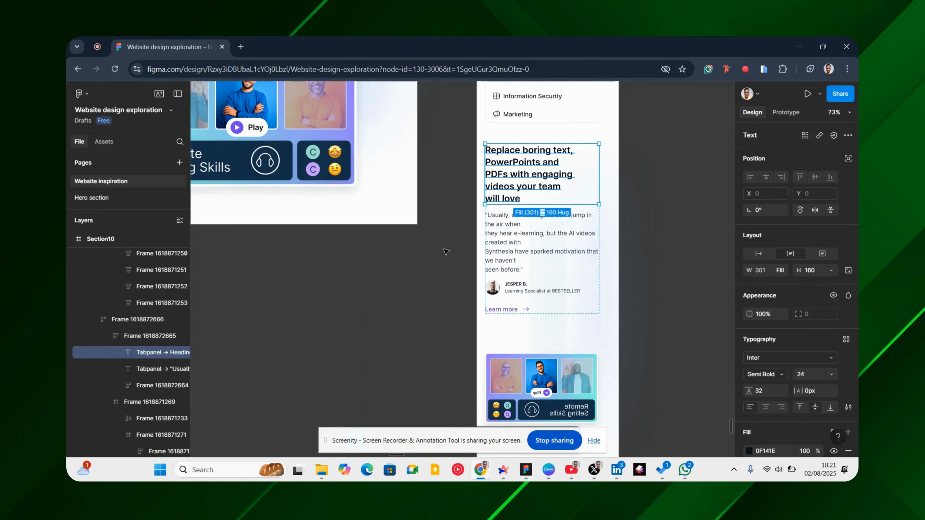
{"action": "scroll", "coordinate": [511, 225], "scroll_direction": "down", "scroll_amount": 5}
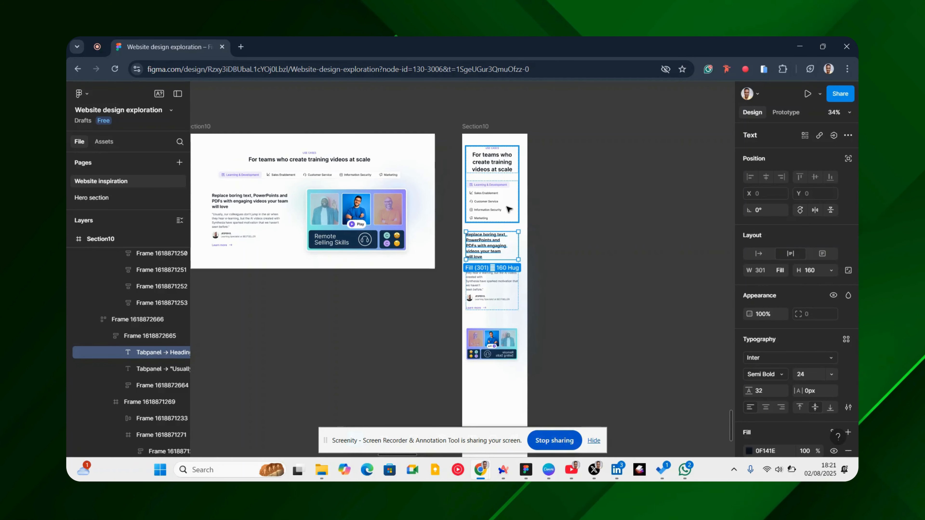
{"action": "scroll", "coordinate": [548, 182], "scroll_direction": "left", "scroll_amount": 2}
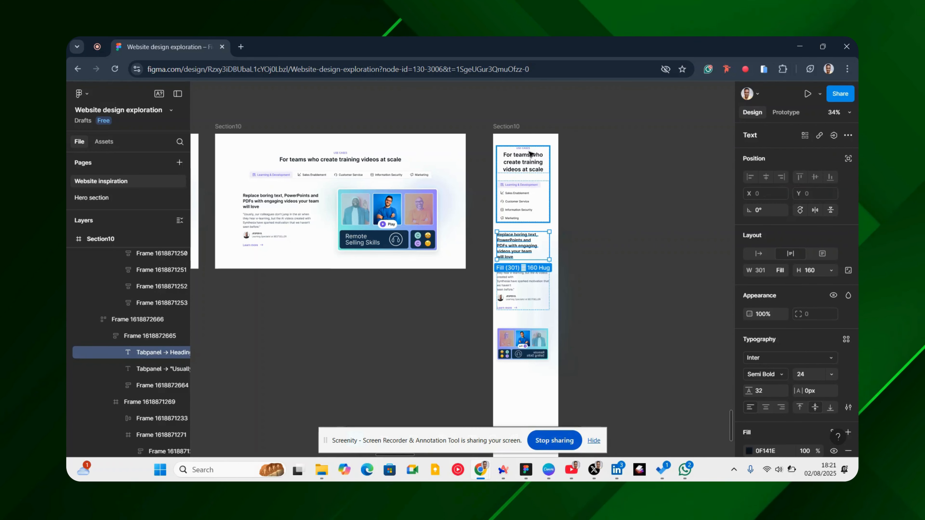
{"action": "scroll", "coordinate": [579, 184], "scroll_direction": "left", "scroll_amount": 5}
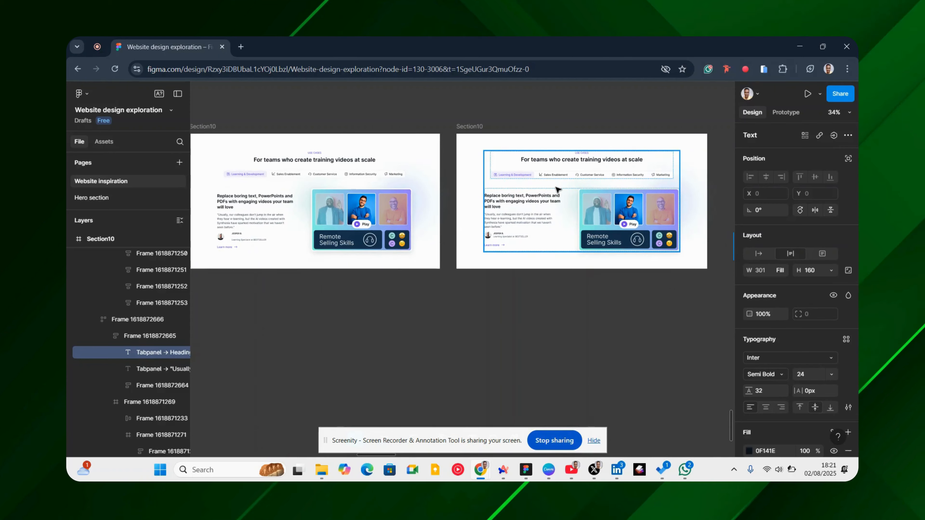
{"action": "scroll", "coordinate": [557, 189], "scroll_direction": "left", "scroll_amount": 3}
{"action": "scroll", "coordinate": [622, 185], "scroll_direction": "right", "scroll_amount": 4}
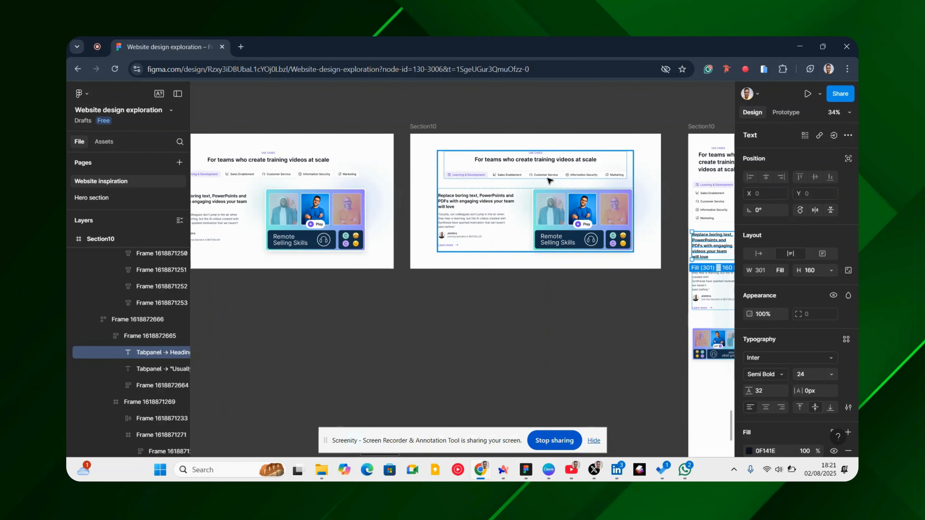
{"action": "scroll", "coordinate": [549, 181], "scroll_direction": "left", "scroll_amount": 6}
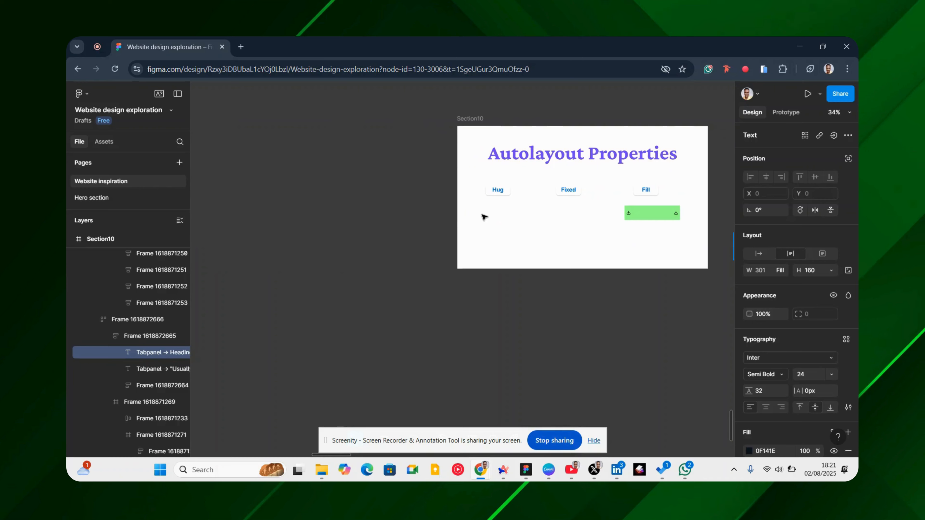
{"action": "scroll", "coordinate": [483, 215], "scroll_direction": "right", "scroll_amount": 3}
{"action": "scroll", "coordinate": [523, 211], "scroll_direction": "right", "scroll_amount": 1}
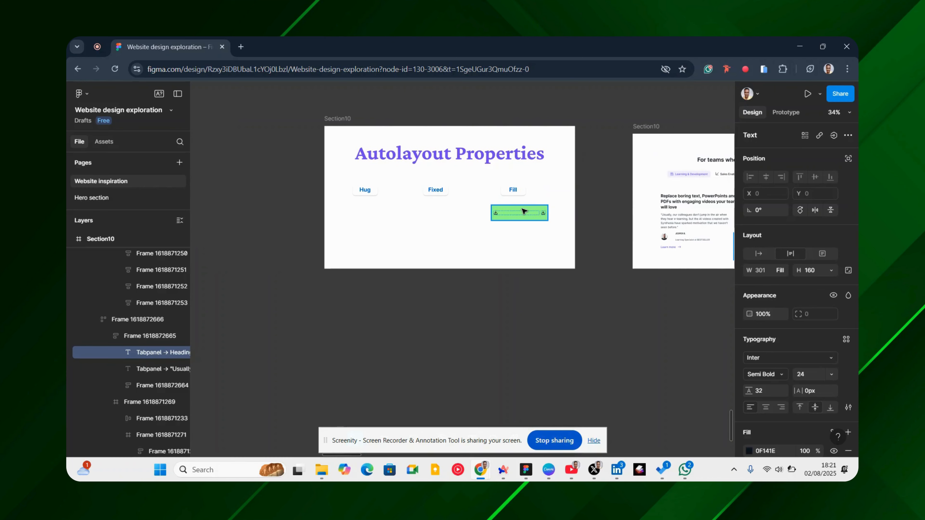
{"action": "scroll", "coordinate": [502, 214], "scroll_direction": "right", "scroll_amount": 5}
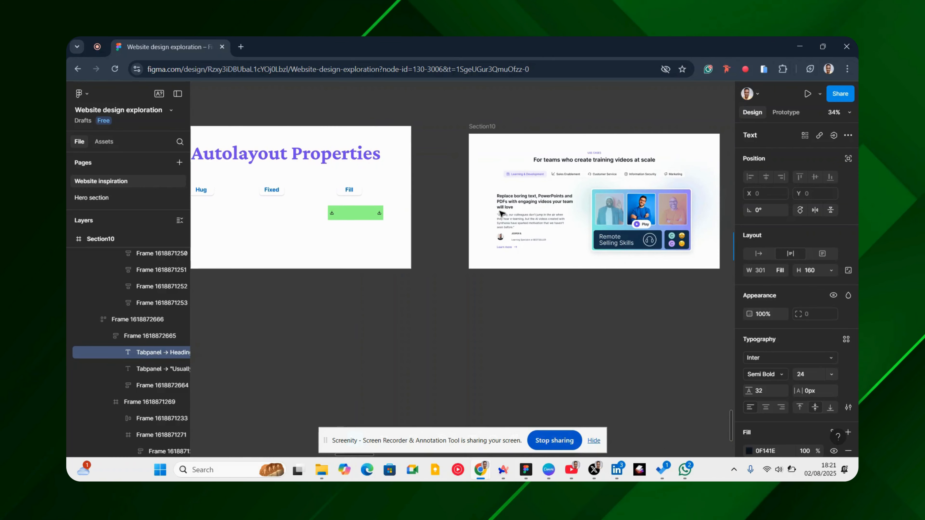
{"action": "scroll", "coordinate": [501, 213], "scroll_direction": "right", "scroll_amount": 2}
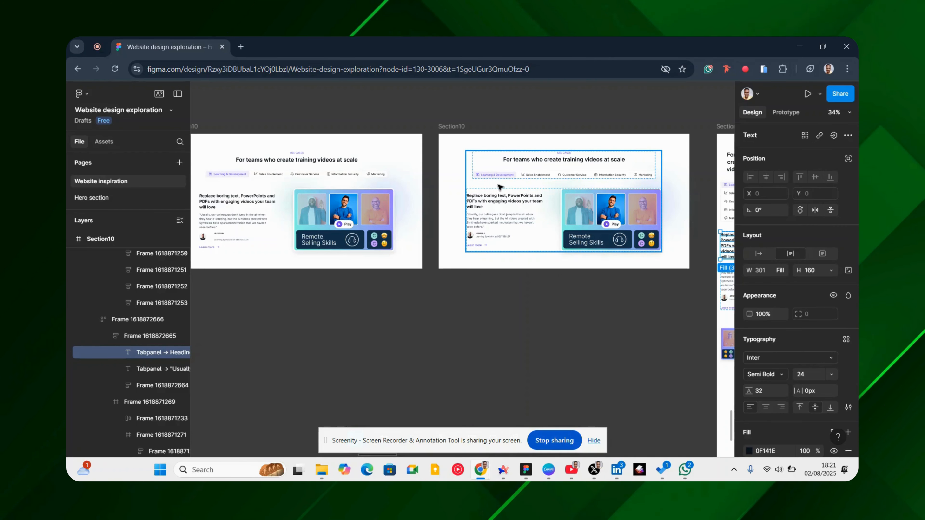
{"action": "scroll", "coordinate": [428, 201], "scroll_direction": "down", "scroll_amount": 3}
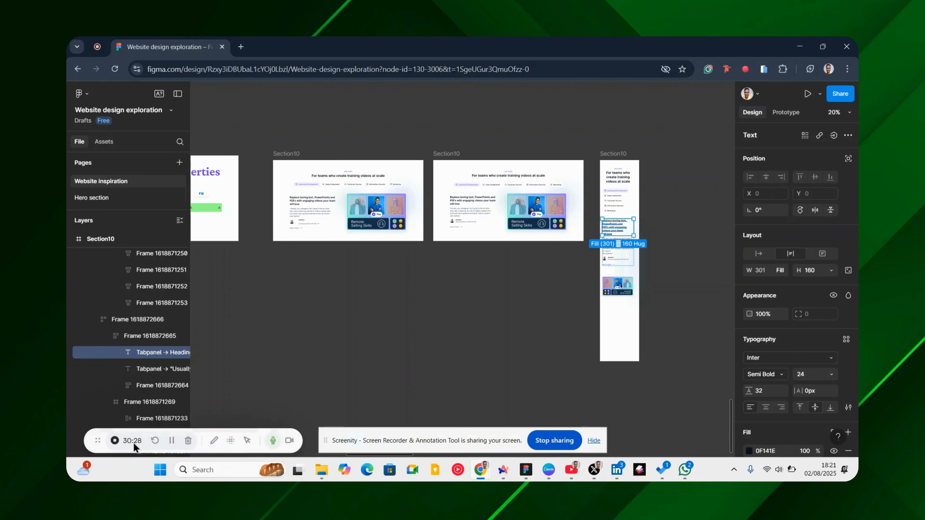
{"action": "scroll", "coordinate": [484, 201], "scroll_direction": "left", "scroll_amount": 2}
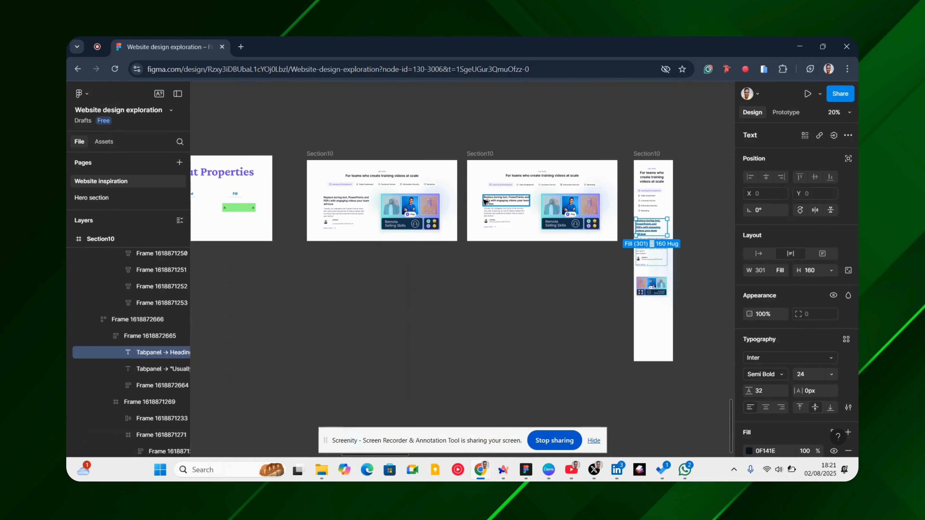
Step: Move the Play badge out of the image card in the rebuilt desktop section and into the auto layout row, between text and image
{"action": "scroll", "coordinate": [395, 217], "scroll_direction": "up", "scroll_amount": 5}
{"action": "scroll", "coordinate": [395, 218], "scroll_direction": "right", "scroll_amount": 3}
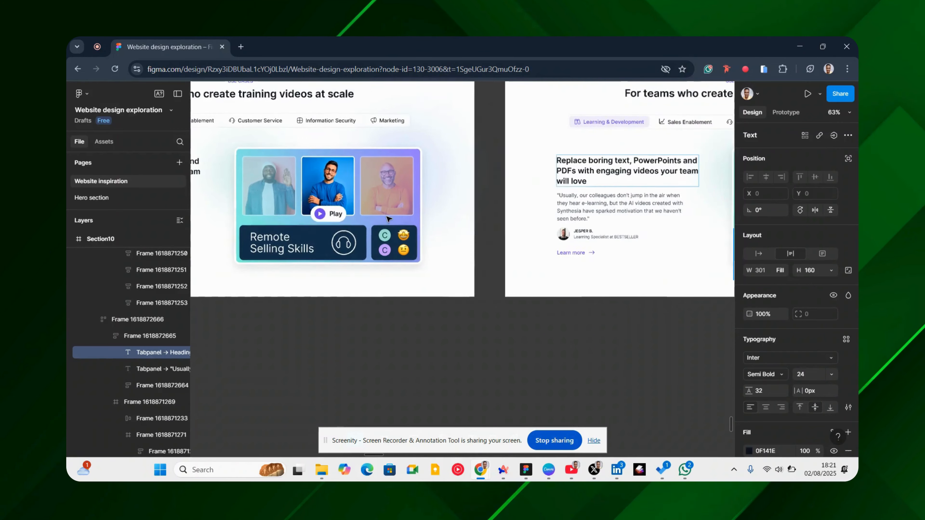
{"action": "scroll", "coordinate": [455, 219], "scroll_direction": "left", "scroll_amount": 5}
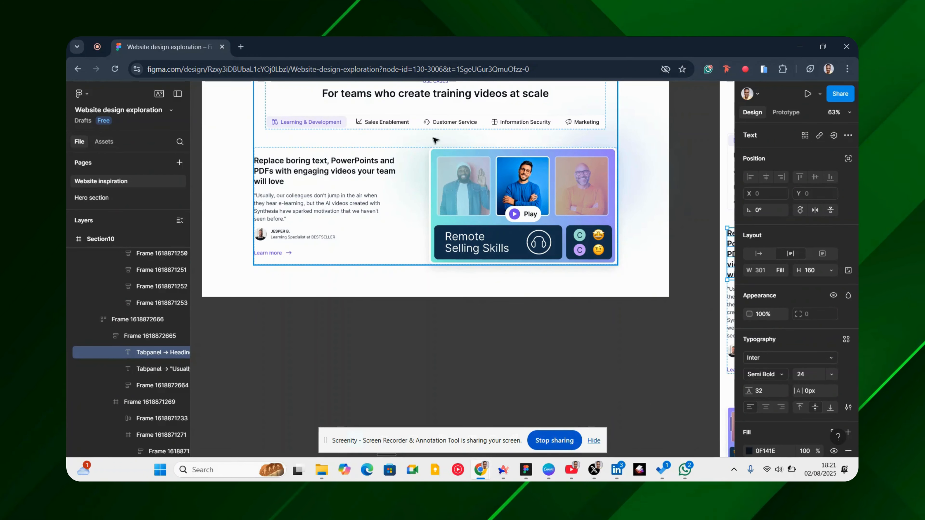
{"action": "scroll", "coordinate": [485, 121], "scroll_direction": "up", "scroll_amount": 2}
{"action": "scroll", "coordinate": [486, 122], "scroll_direction": "up", "scroll_amount": 1}
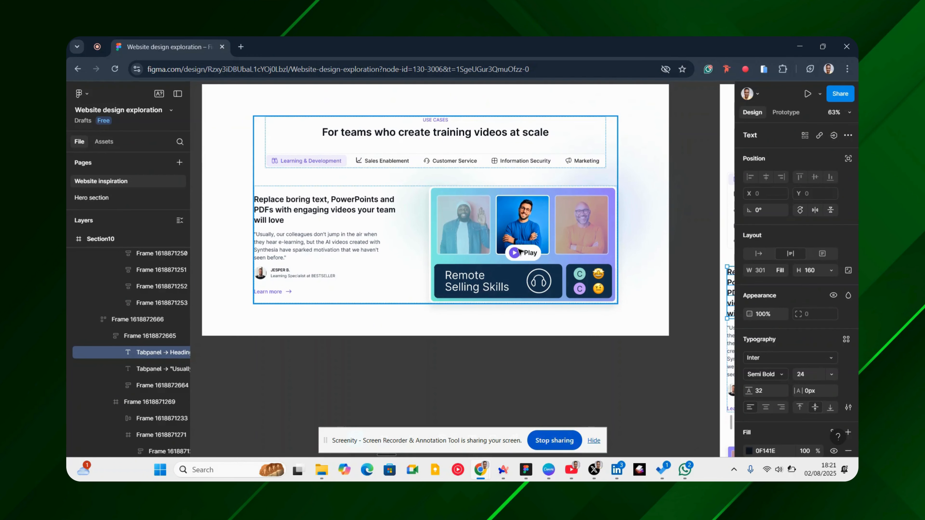
{"action": "double_click", "coordinate": [518, 251]}
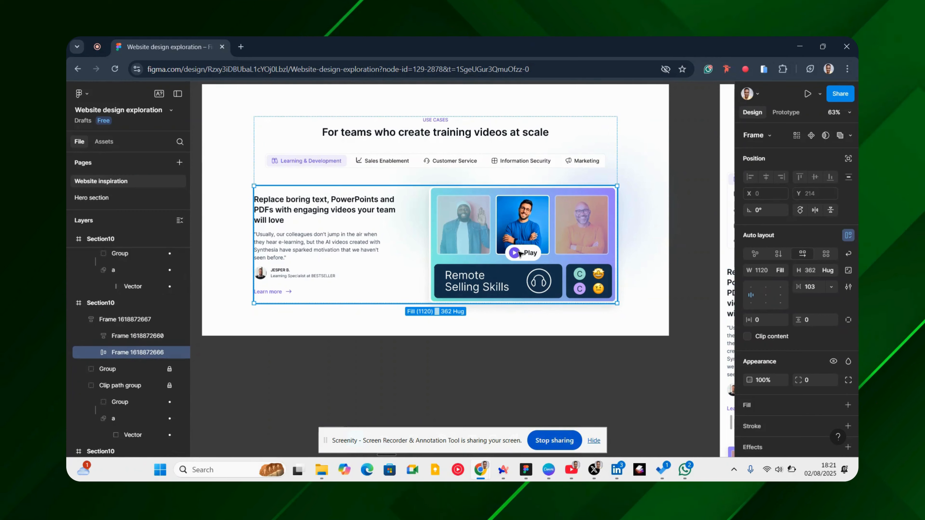
{"action": "double_click", "coordinate": [518, 252]}
{"action": "left_click_drag", "start_coordinate": [514, 252], "coordinate": [417, 241]}
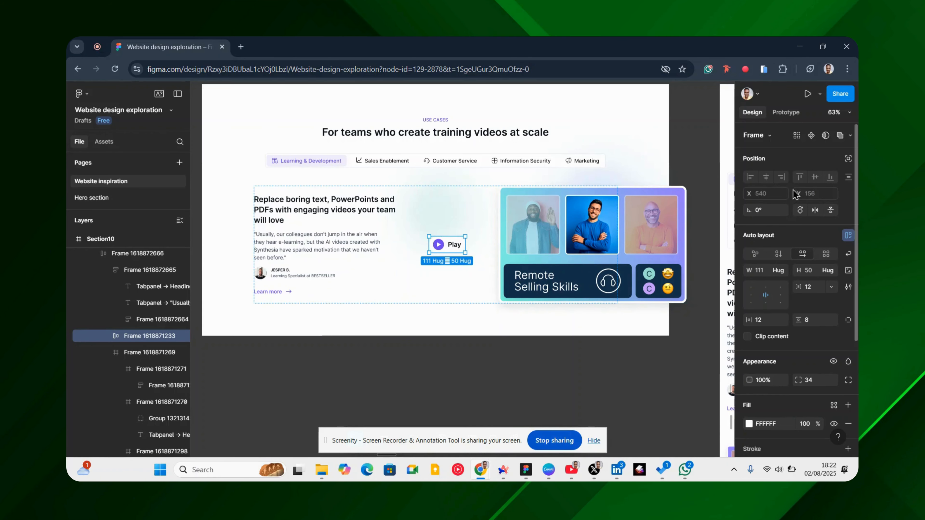
Step: Make the Play badge ignore auto layout and place it over the lower part of the image card's middle photo, at X 24, Y 134
{"action": "left_click", "coordinate": [849, 159]}
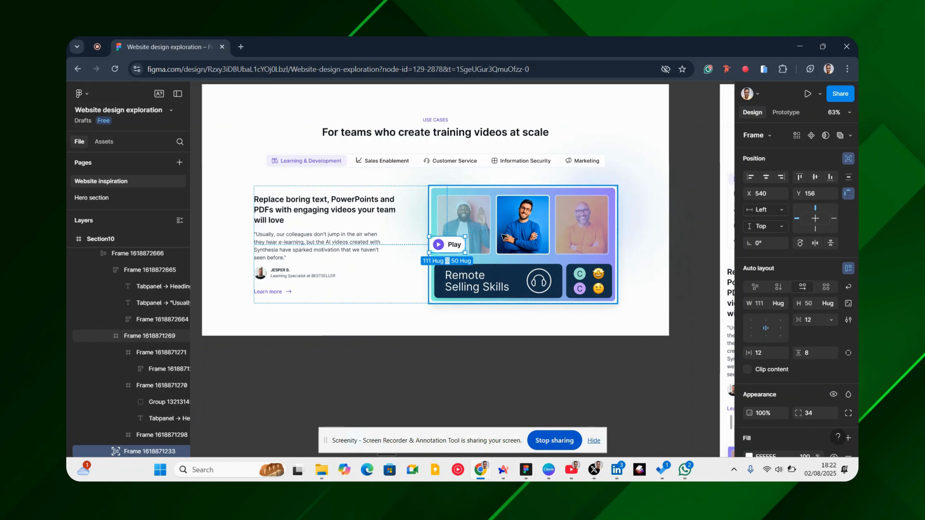
{"action": "left_click_drag", "start_coordinate": [446, 251], "coordinate": [517, 255]}
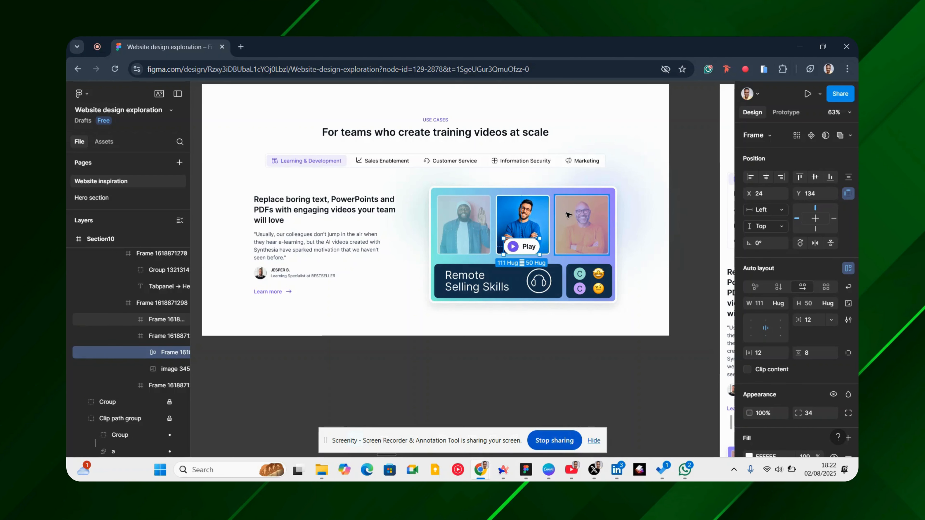
{"action": "scroll", "coordinate": [567, 215], "scroll_direction": "down", "scroll_amount": 5}
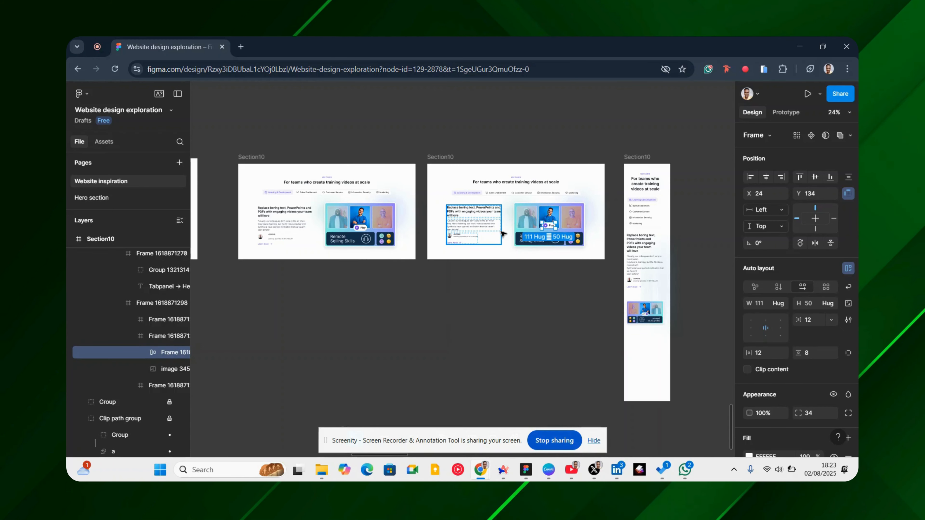
{"action": "scroll", "coordinate": [600, 182], "scroll_direction": "down", "scroll_amount": 3}
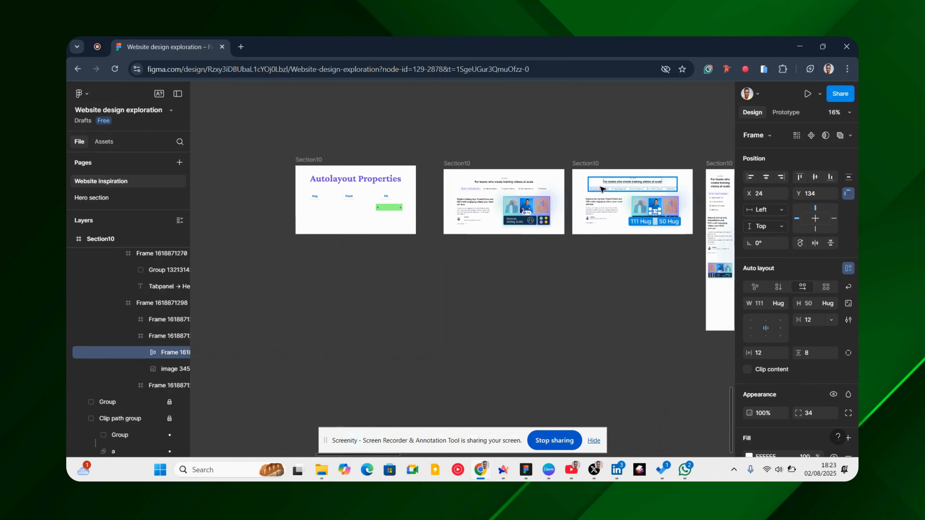
{"action": "scroll", "coordinate": [549, 215], "scroll_direction": "right", "scroll_amount": 3}
{"action": "scroll", "coordinate": [590, 193], "scroll_direction": "up", "scroll_amount": 5}
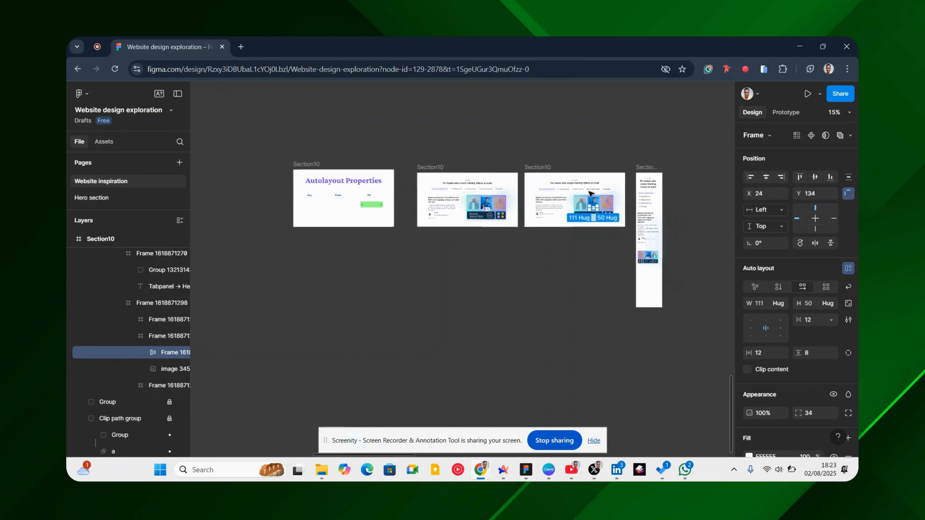
{"action": "scroll", "coordinate": [590, 193], "scroll_direction": "down", "scroll_amount": 3}
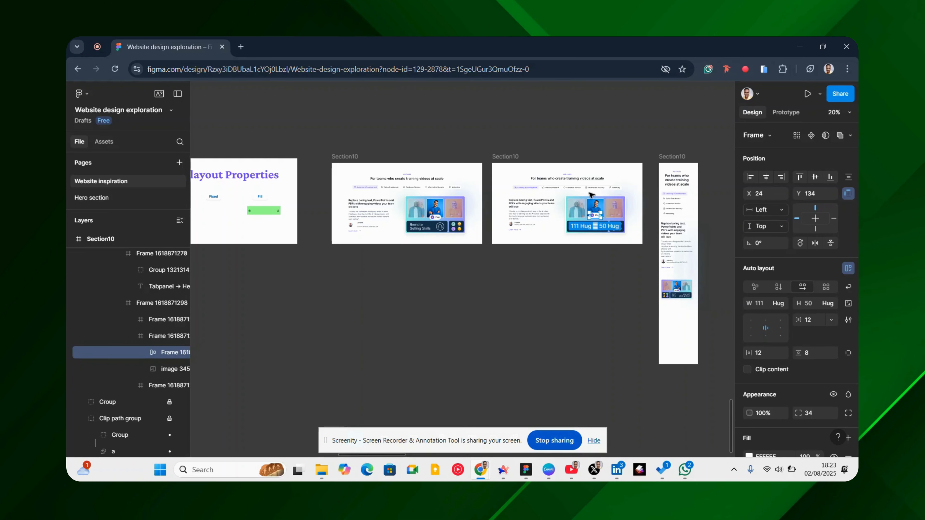
{"action": "scroll", "coordinate": [589, 193], "scroll_direction": "left", "scroll_amount": 3}
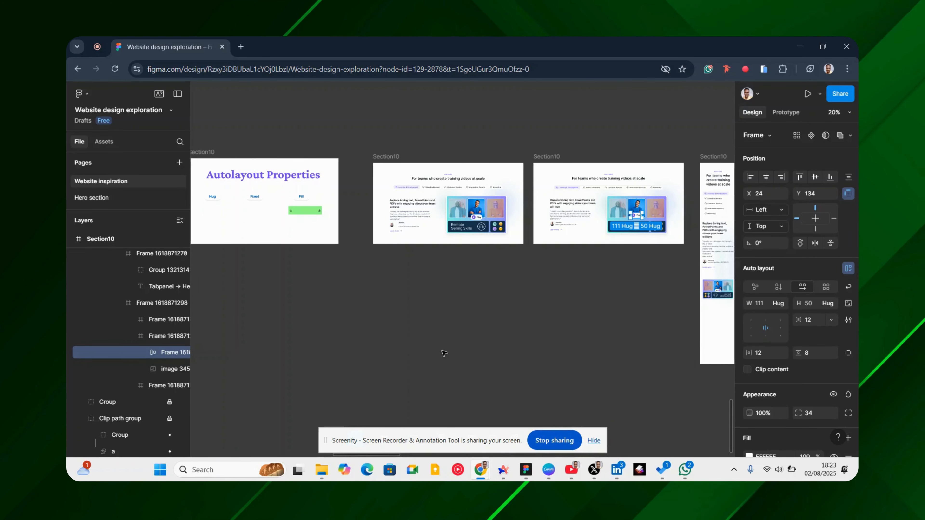